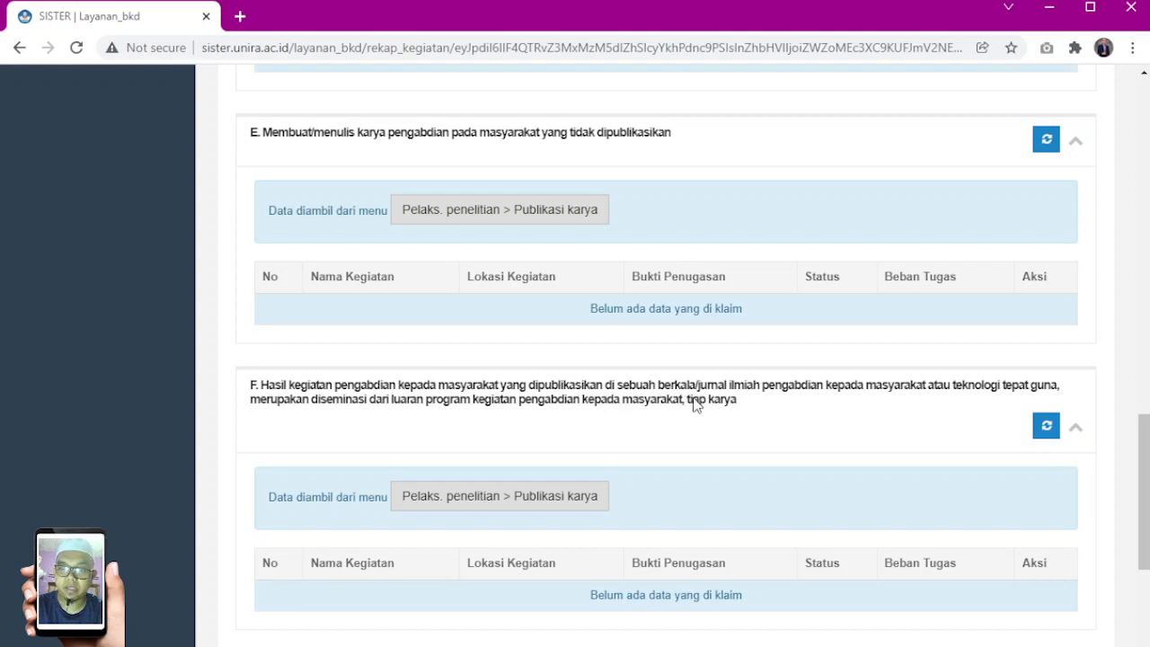
Review the unclaimed community service sections, then check the Pelaksanaan Pengabdian sks in the Simpulan summary
{"action": "scroll", "coordinate": [670, 405], "scroll_direction": "down", "scroll_amount": 1}
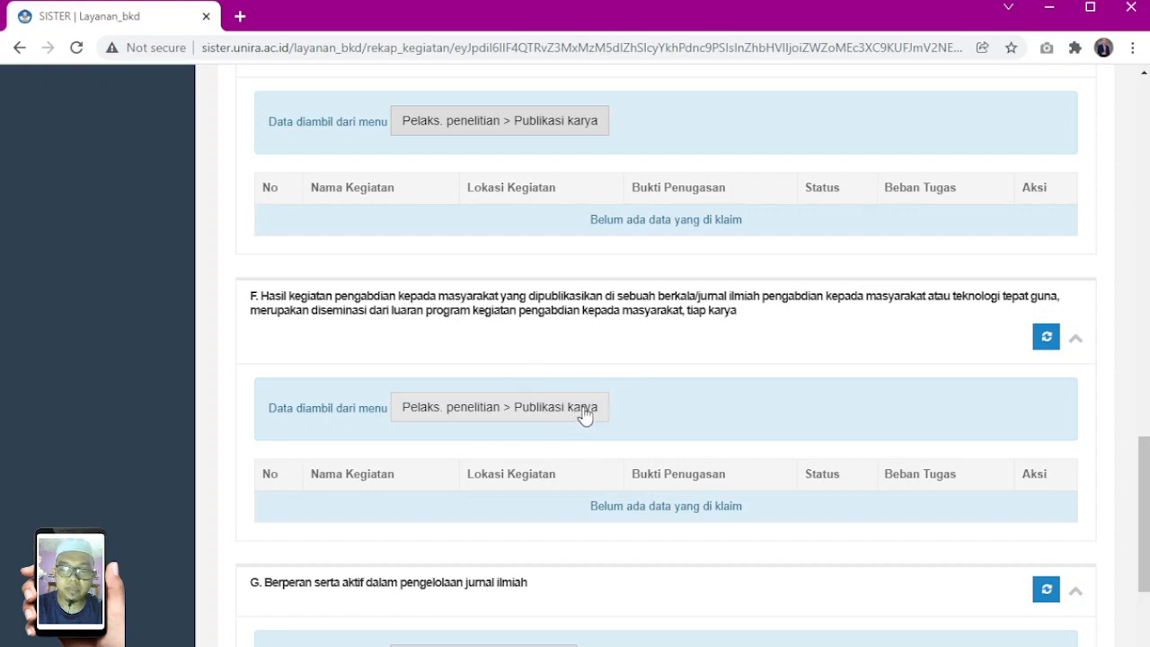
{"action": "scroll", "coordinate": [629, 422], "scroll_direction": "up", "scroll_amount": 15}
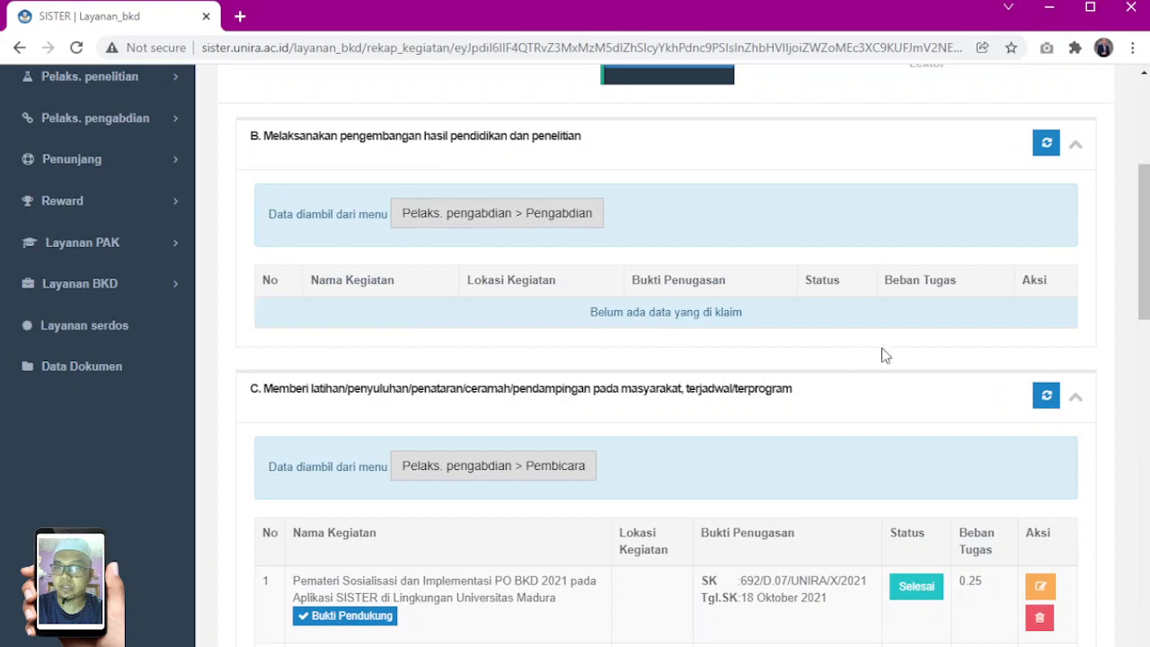
{"action": "scroll", "coordinate": [885, 355], "scroll_direction": "up", "scroll_amount": 4}
{"action": "left_click", "coordinate": [1027, 363]}
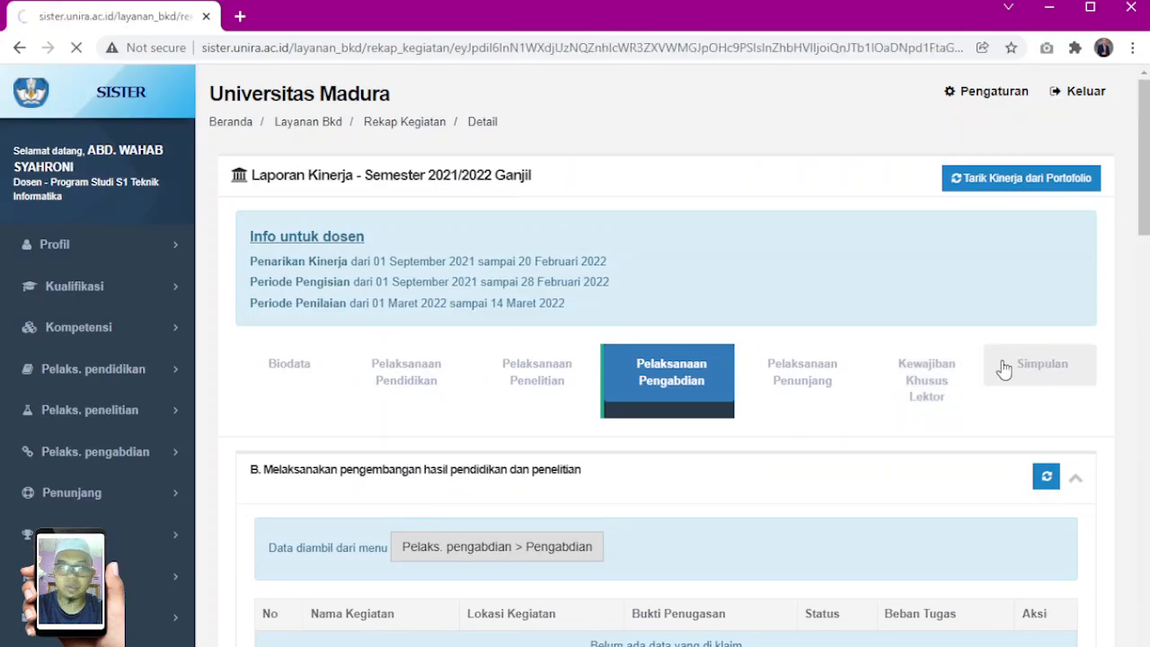
{"action": "scroll", "coordinate": [1002, 368], "scroll_direction": "down", "scroll_amount": 5}
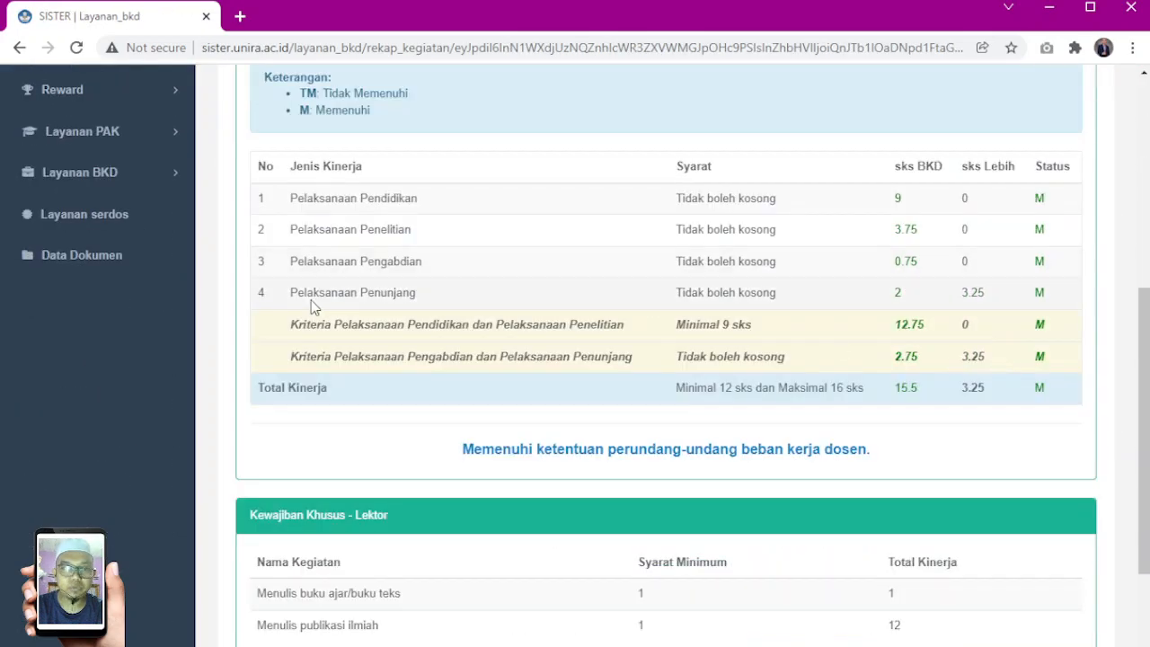
{"action": "left_click_drag", "start_coordinate": [259, 261], "coordinate": [865, 275]}
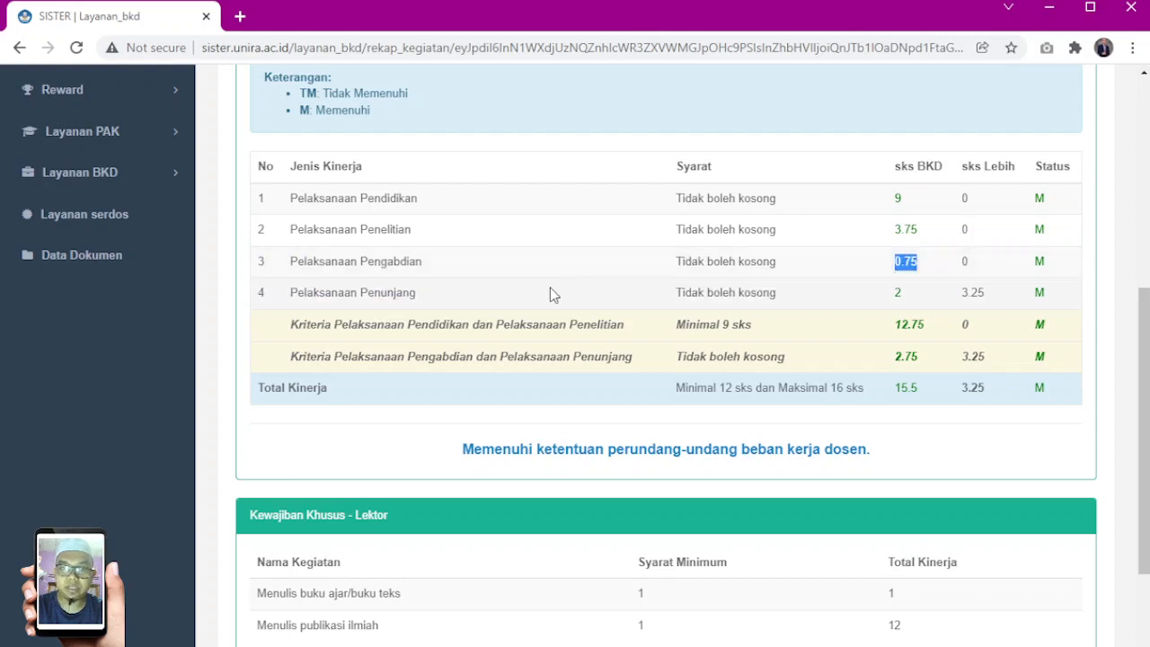
{"action": "scroll", "coordinate": [631, 321], "scroll_direction": "up", "scroll_amount": 3}
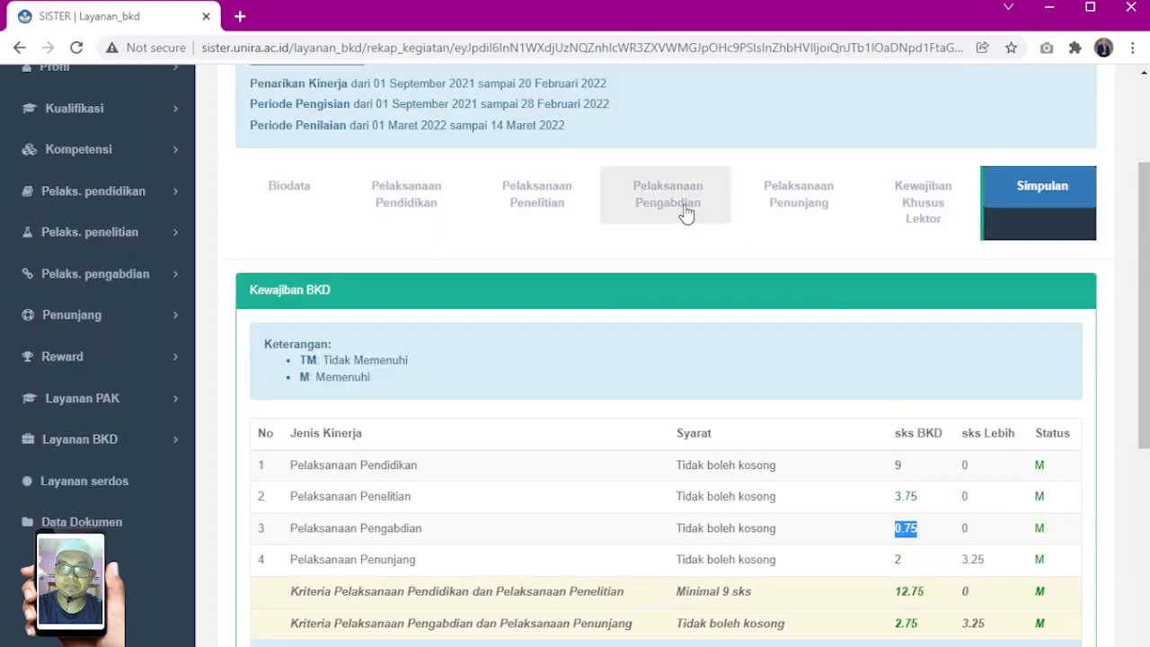
Return to Pelaksanaan Pengabdian and open the Publikasi karya source page linked from section F
{"action": "left_click", "coordinate": [686, 208]}
{"action": "scroll", "coordinate": [719, 377], "scroll_direction": "down", "scroll_amount": 15}
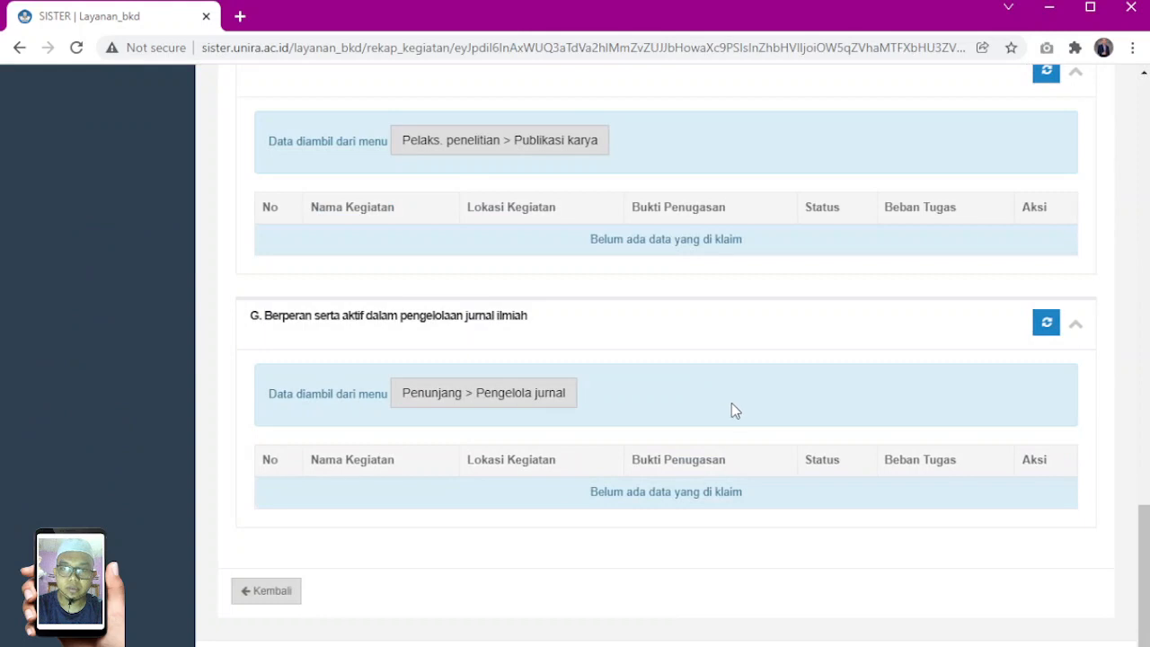
{"action": "scroll", "coordinate": [732, 411], "scroll_direction": "up", "scroll_amount": 3}
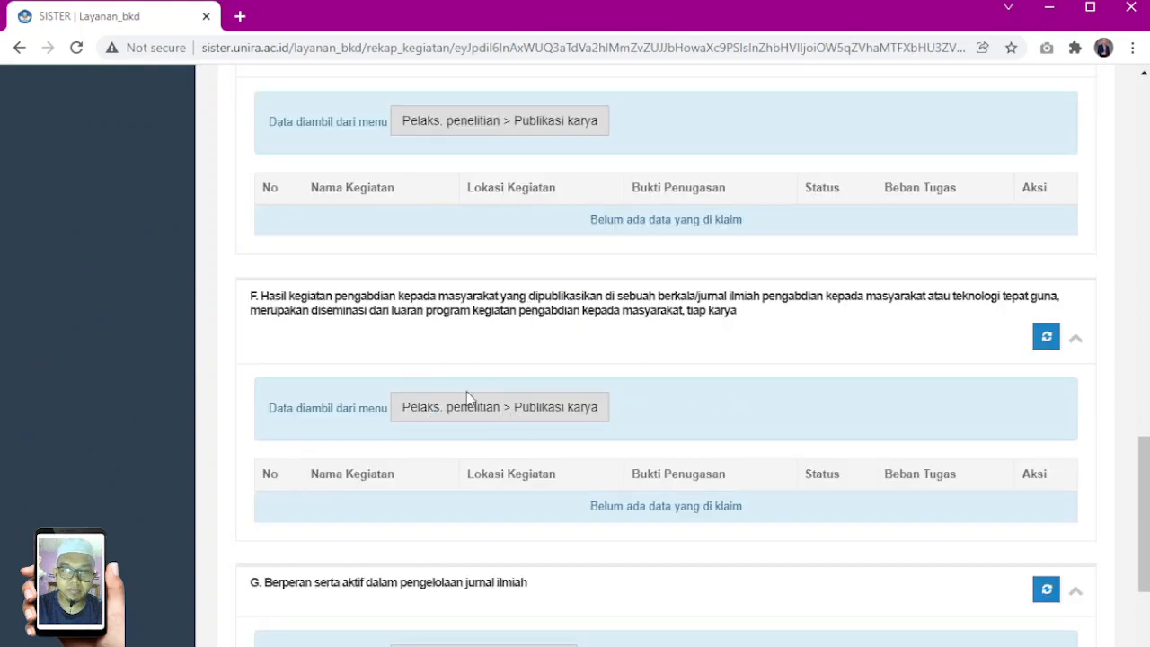
{"action": "left_click", "coordinate": [503, 409]}
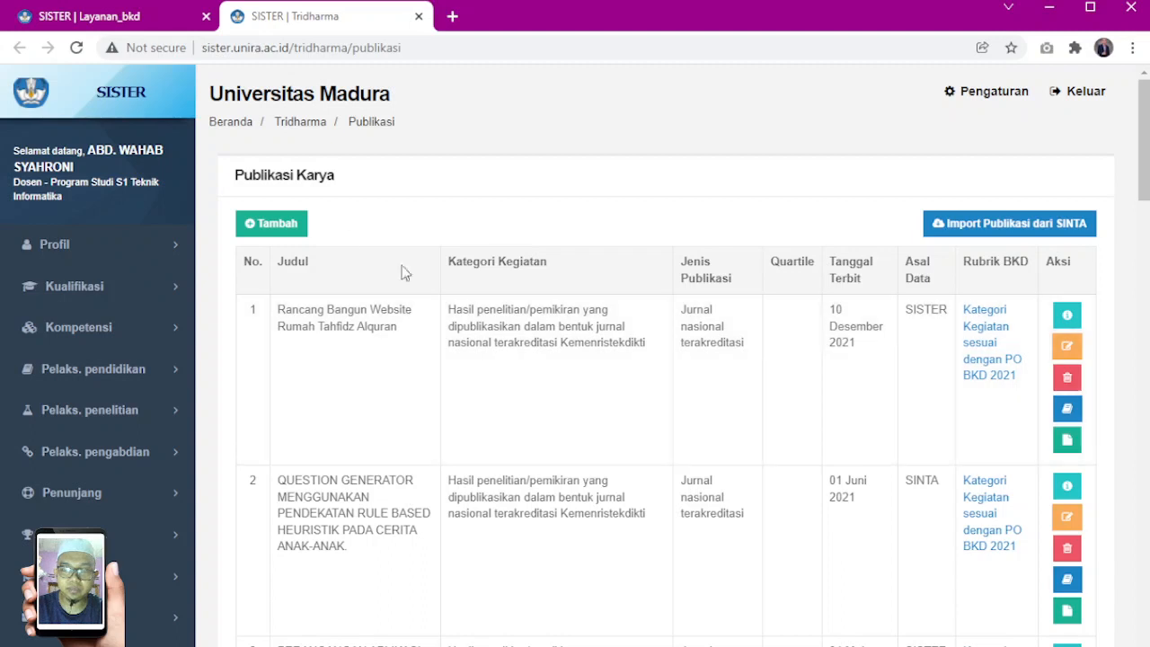
Start a new publication entry and choose the Pengabdian Kepada Masyarakat category for results published in a scientific periodical or journal
{"action": "left_click", "coordinate": [289, 226]}
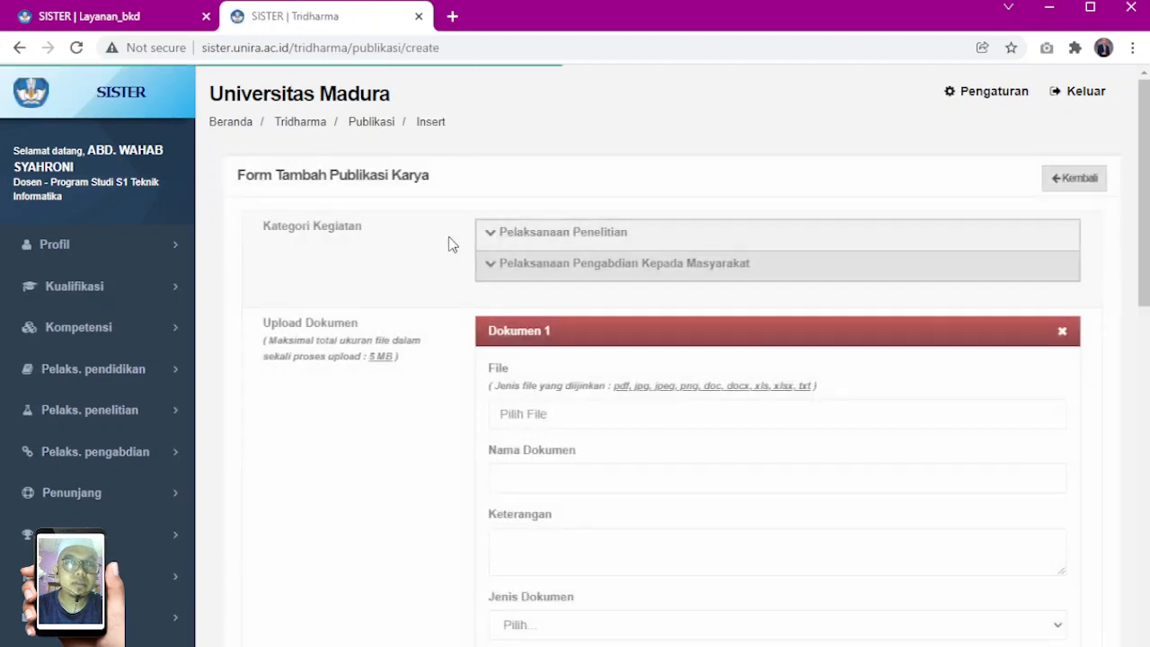
{"action": "left_click_drag", "start_coordinate": [258, 230], "coordinate": [330, 239]}
{"action": "left_click", "coordinate": [347, 246]}
{"action": "triple_click", "coordinate": [353, 241]}
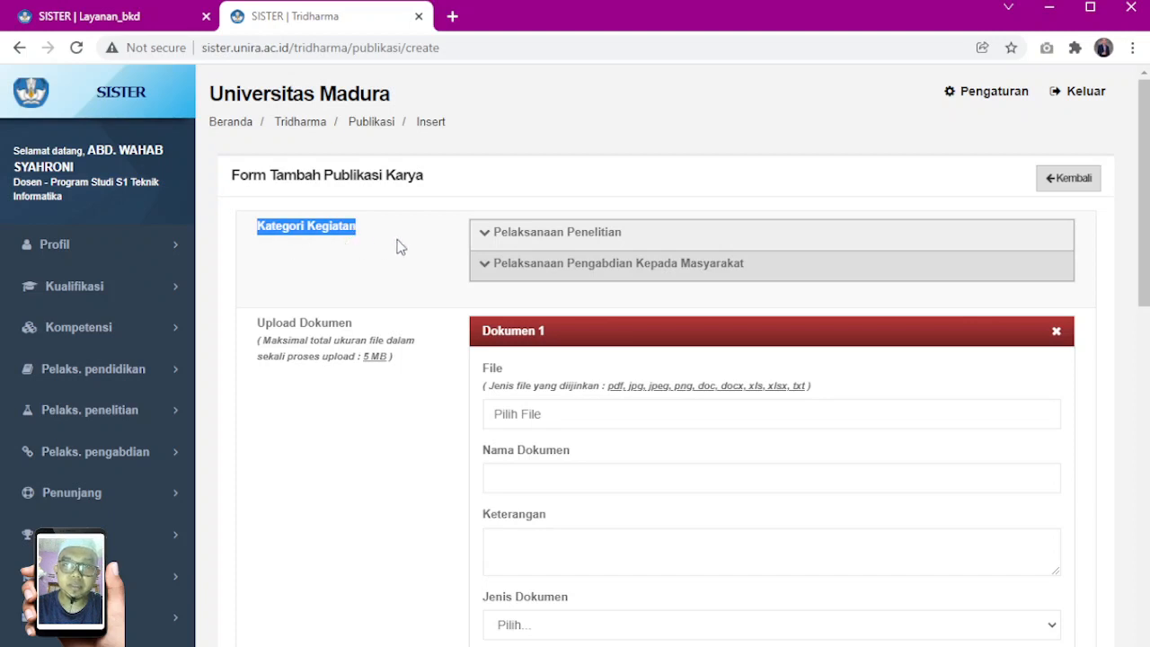
{"action": "left_click", "coordinate": [506, 267]}
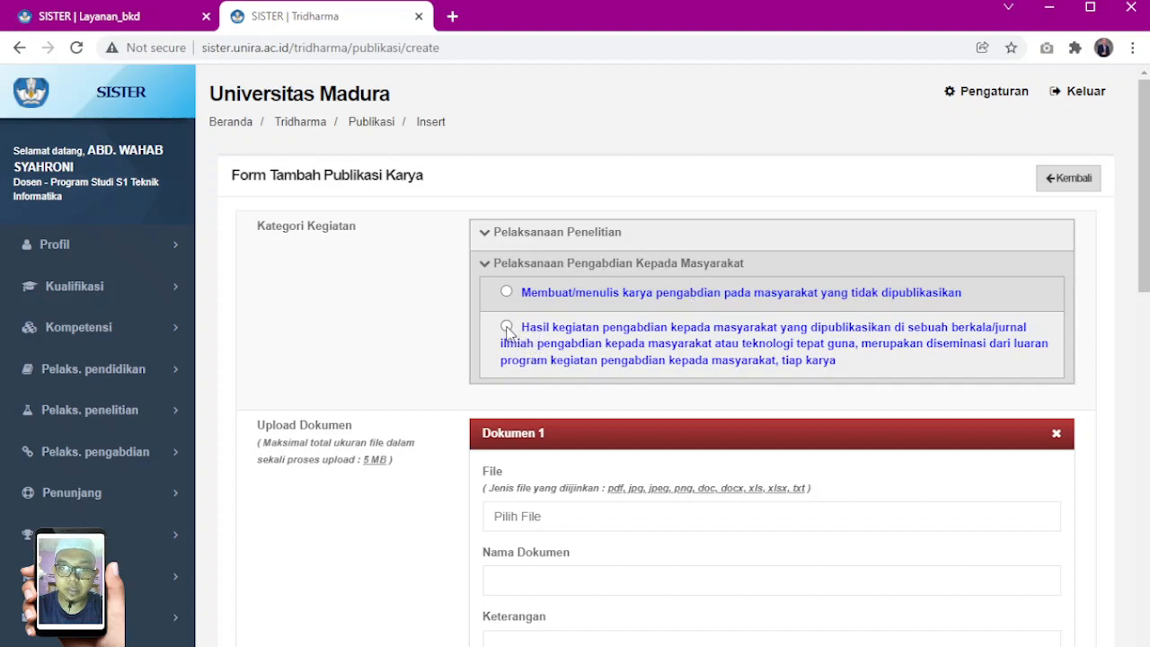
{"action": "left_click", "coordinate": [564, 345]}
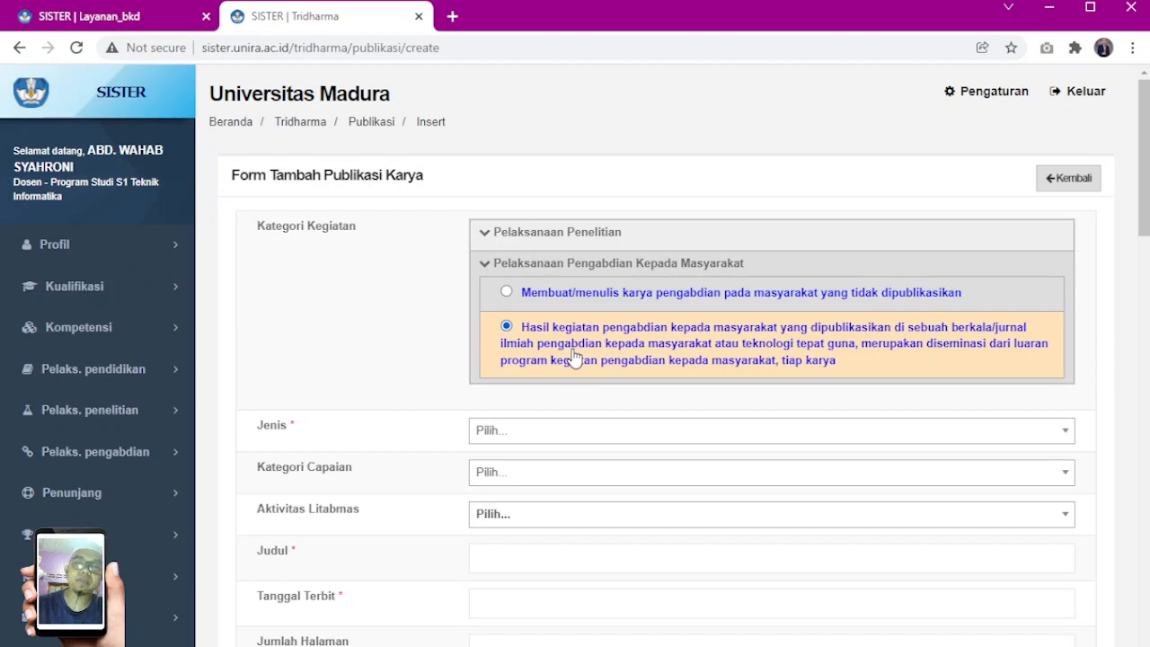
Set the publication's Jenis to Jurnal nasional and its Kategori Capaian to Publikasi
{"action": "scroll", "coordinate": [406, 350], "scroll_direction": "down", "scroll_amount": 3}
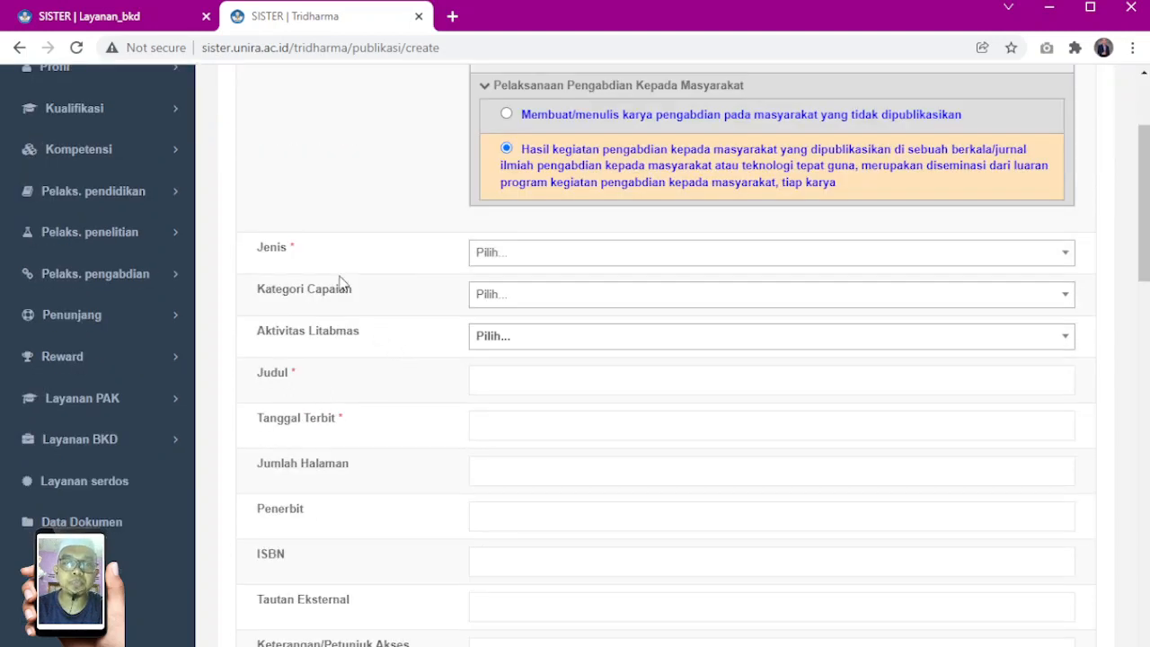
{"action": "scroll", "coordinate": [381, 264], "scroll_direction": "up", "scroll_amount": 1}
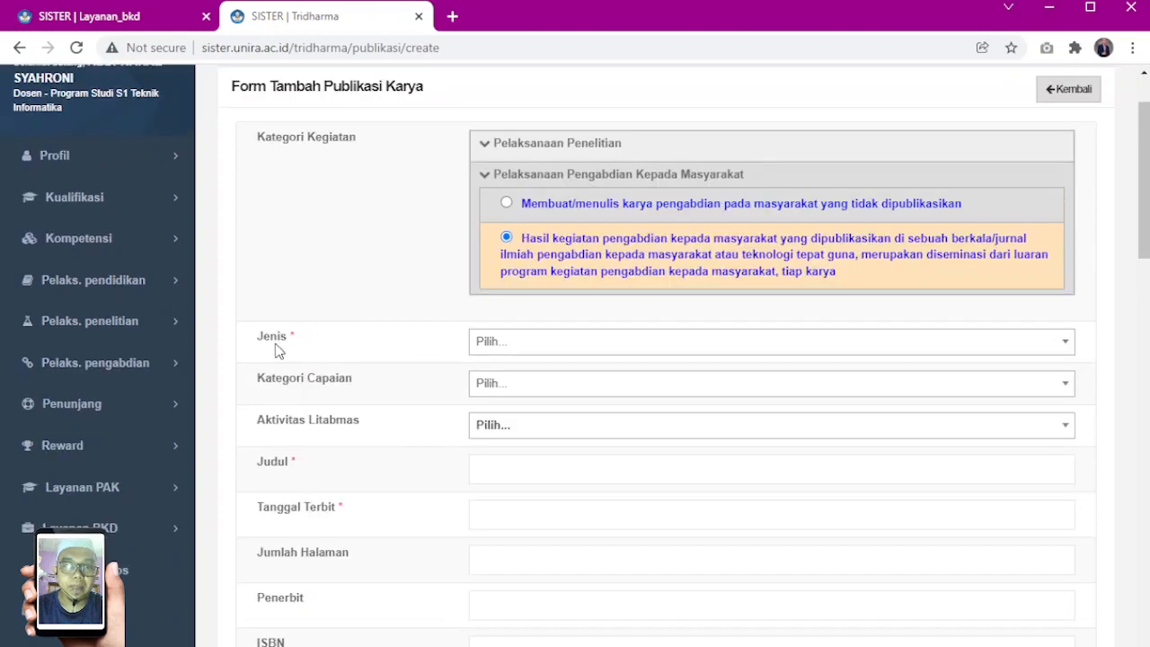
{"action": "double_click", "coordinate": [269, 346]}
{"action": "left_click", "coordinate": [514, 353]}
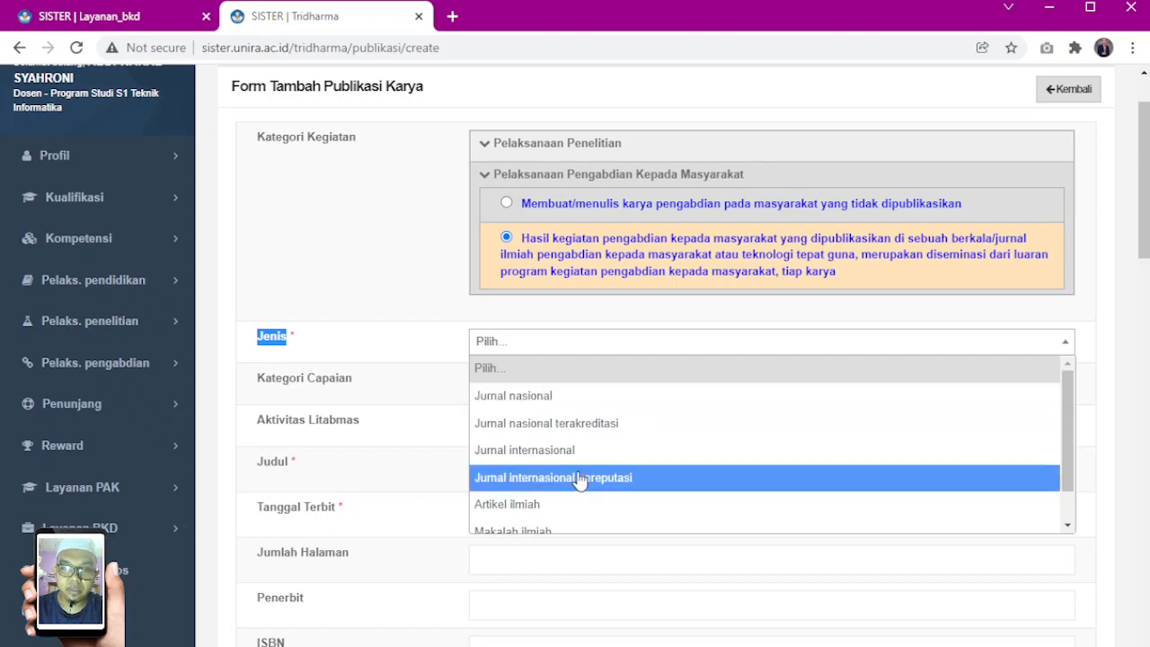
{"action": "scroll", "coordinate": [575, 472], "scroll_direction": "down", "scroll_amount": 1}
{"action": "scroll", "coordinate": [582, 476], "scroll_direction": "up", "scroll_amount": 1}
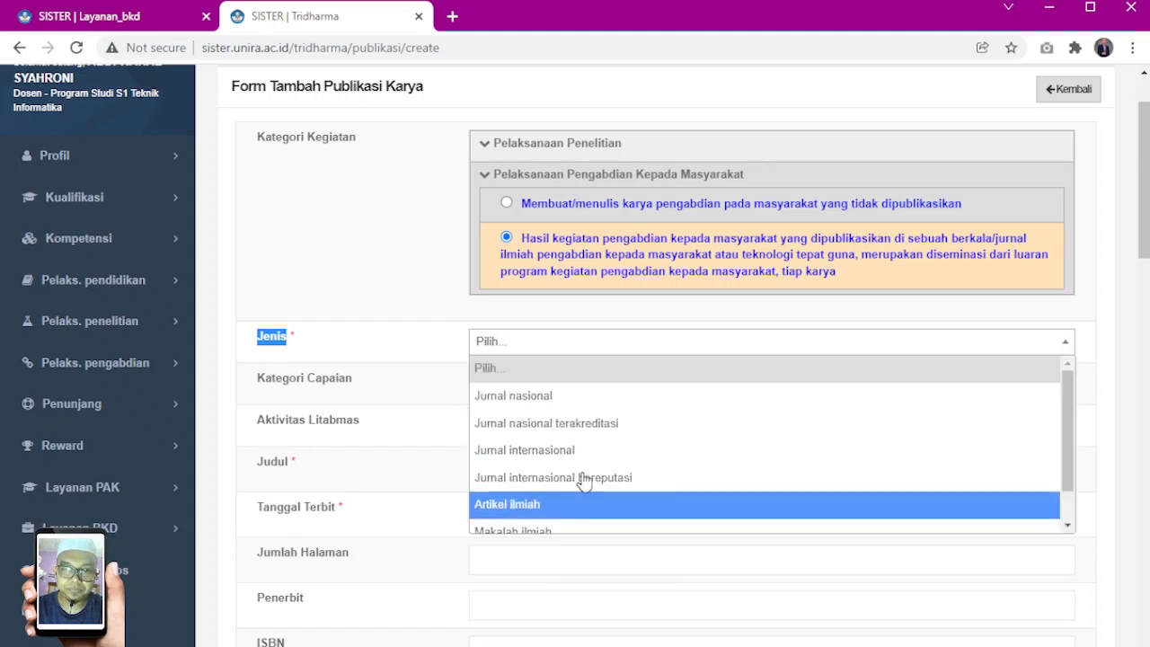
{"action": "left_click", "coordinate": [530, 400]}
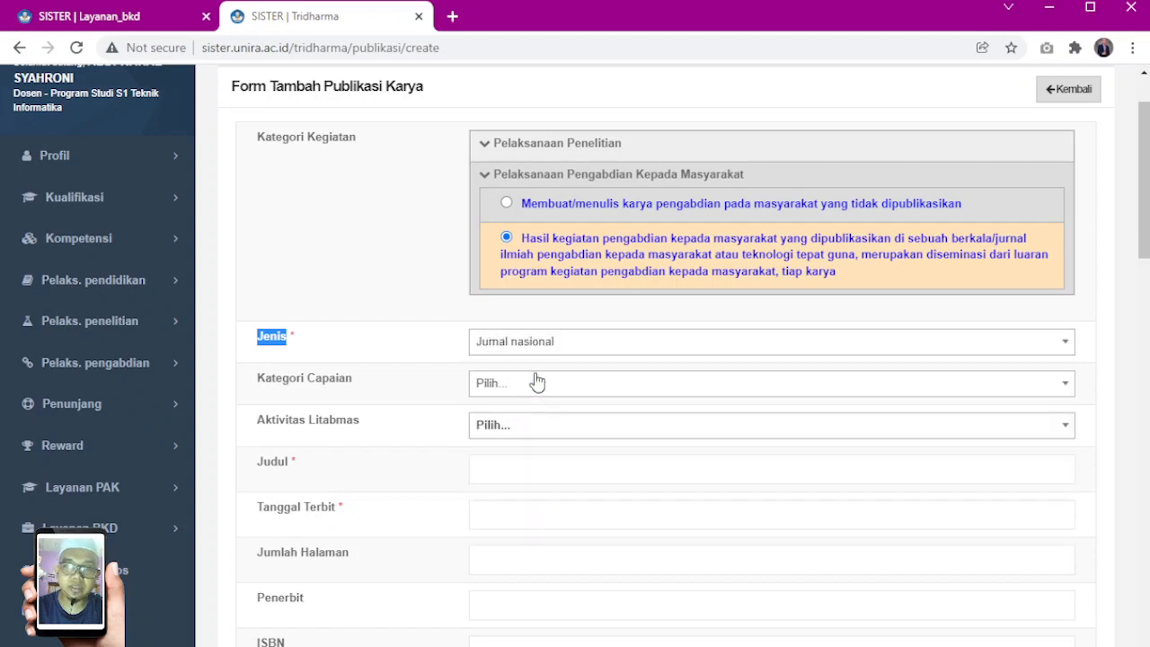
{"action": "left_click", "coordinate": [481, 393]}
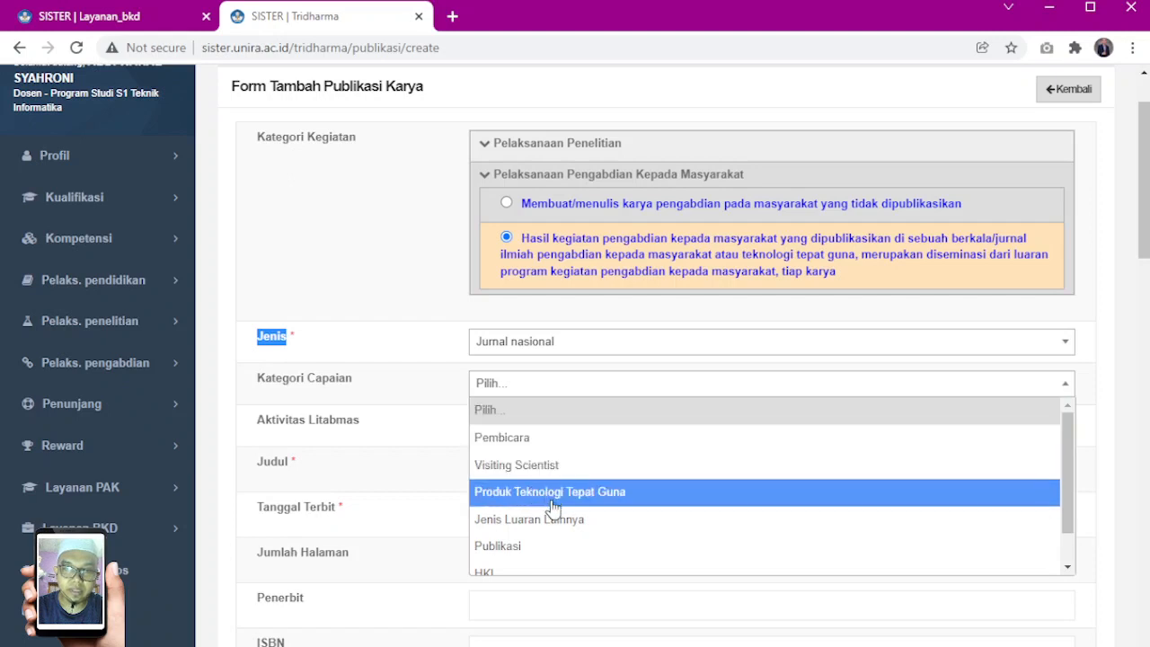
{"action": "left_click", "coordinate": [516, 546]}
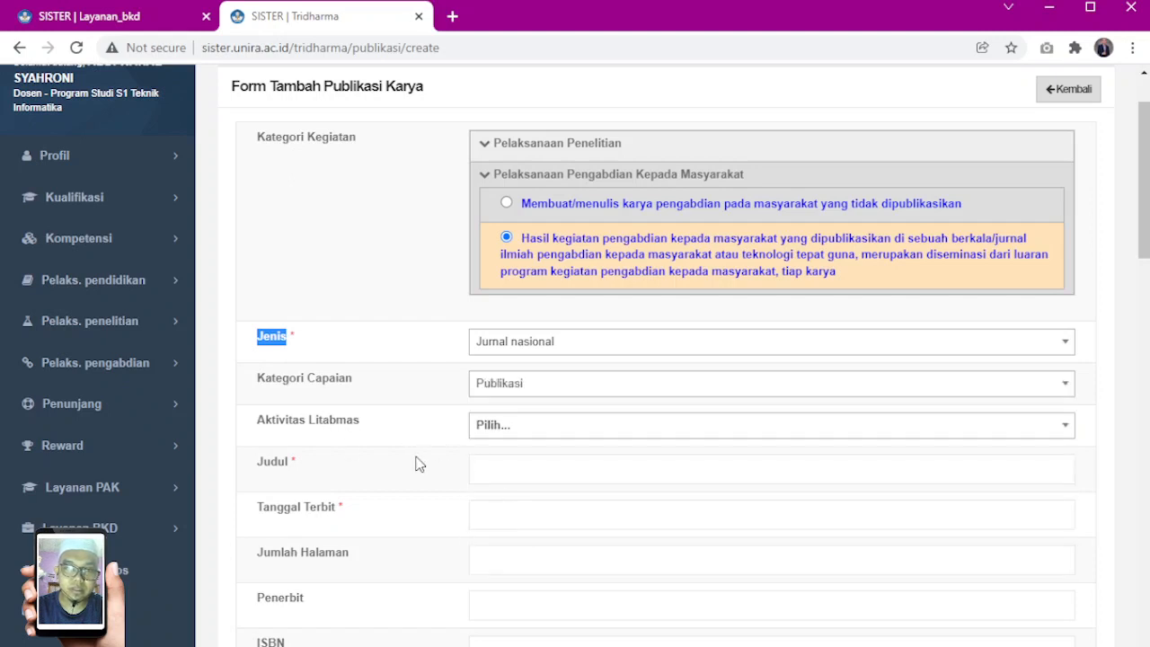
Enter "contoh judul jurnal pengabdian ku" as the publication's Judul
{"action": "scroll", "coordinate": [416, 464], "scroll_direction": "down", "scroll_amount": 1}
{"action": "double_click", "coordinate": [334, 338]}
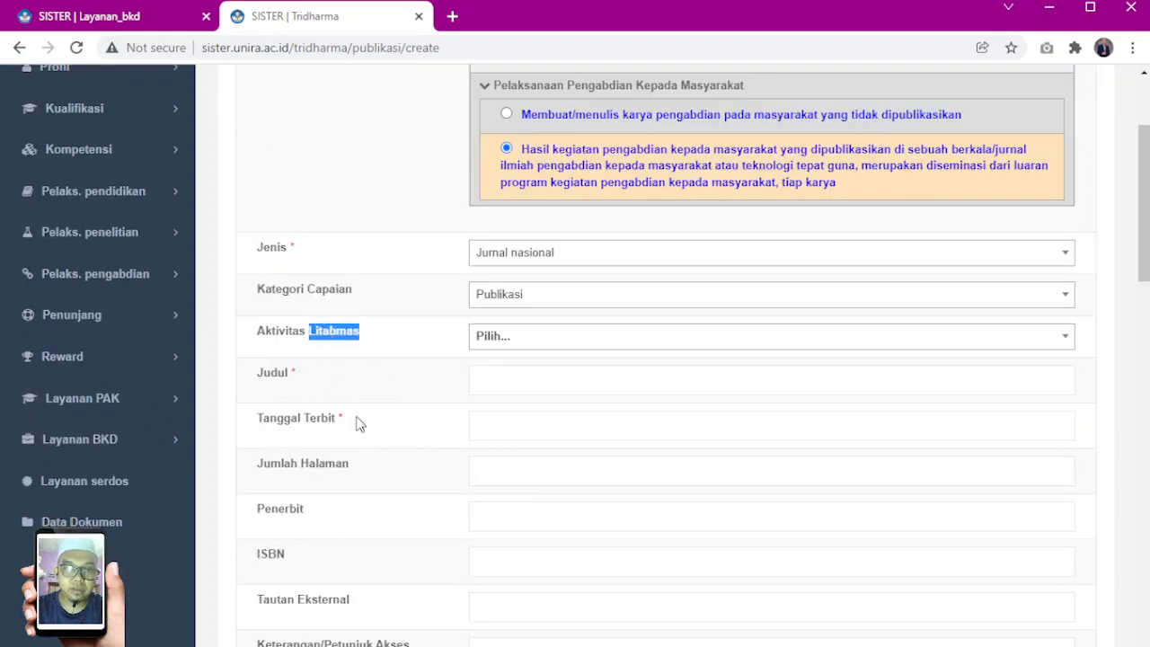
{"action": "left_click", "coordinate": [501, 384]}
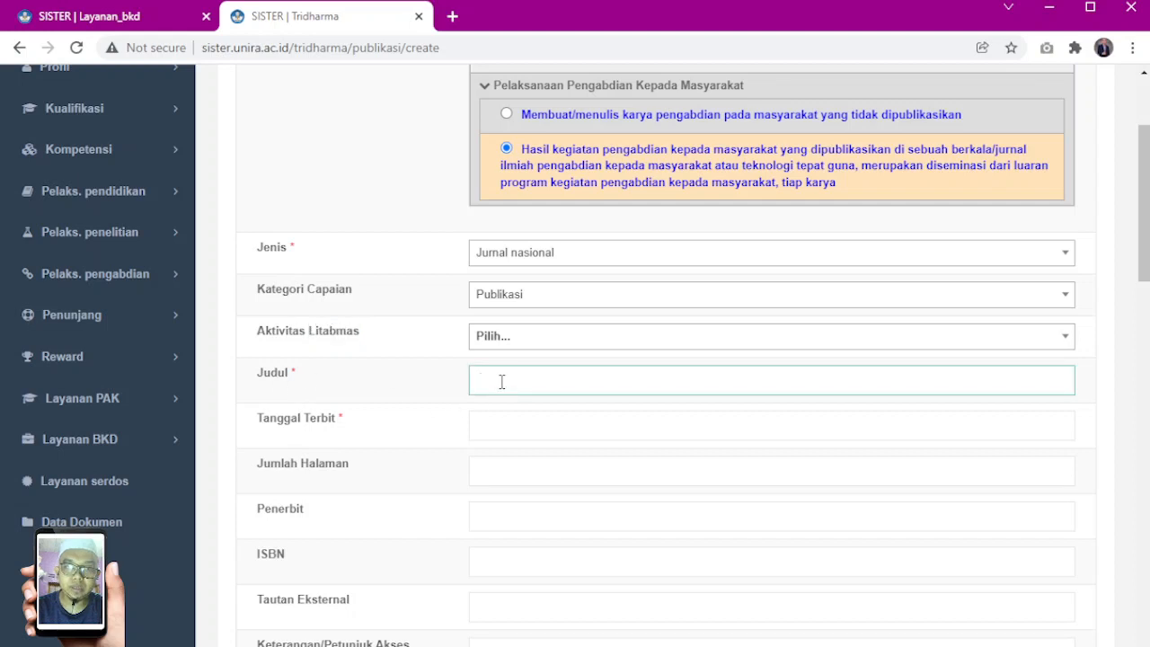
{"action": "type", "text": "coba"}
{"action": "type", "text": "onto"}
{"action": "type", "text": "h"}
{"action": "left_click", "coordinate": [516, 419]}
{"action": "left_click_drag", "start_coordinate": [476, 380], "coordinate": [736, 402]}
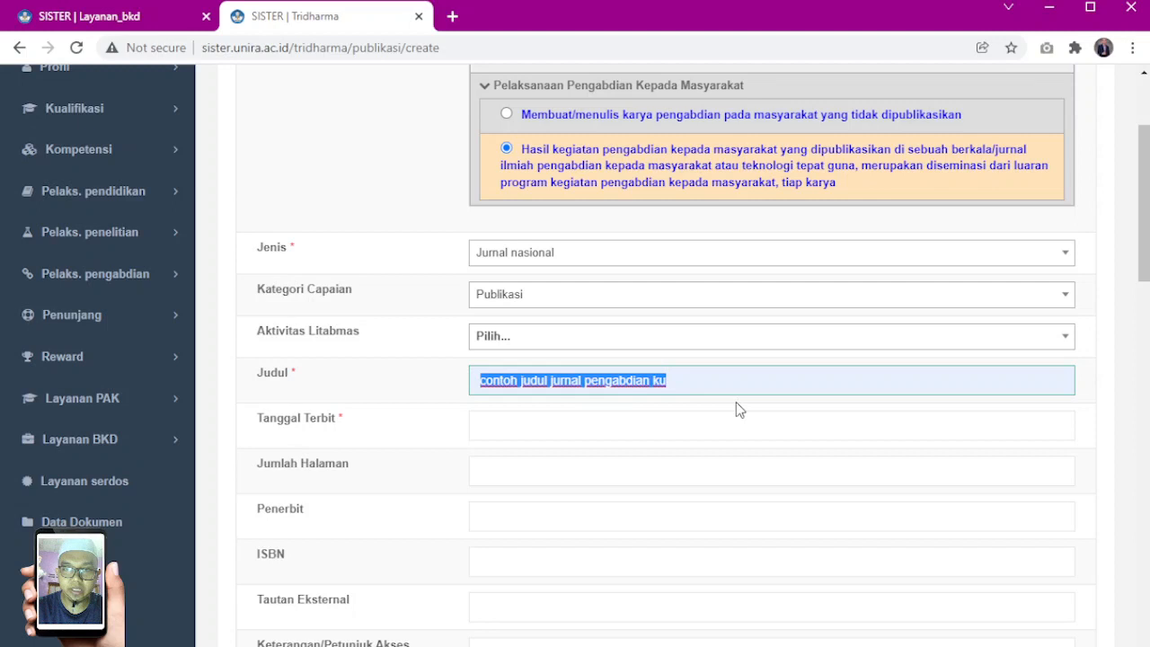
Set the Tanggal Terbit to 01/01/2022 and the Jumlah Halaman to 8
{"action": "left_click", "coordinate": [484, 428]}
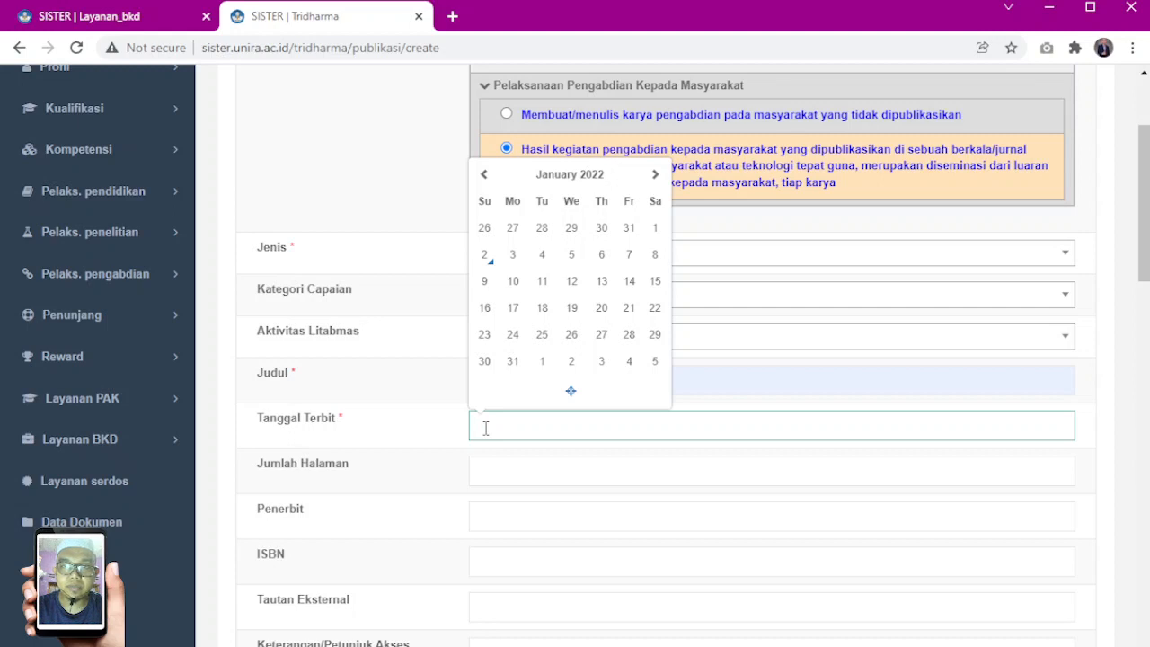
{"action": "left_click", "coordinate": [655, 230]}
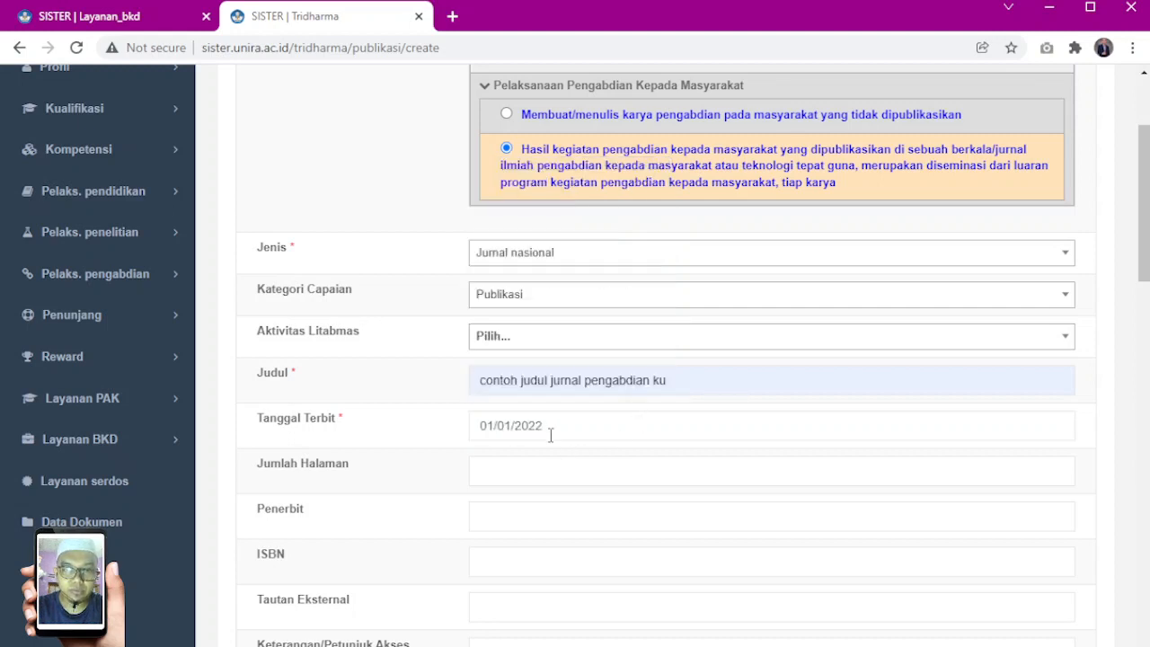
{"action": "scroll", "coordinate": [471, 415], "scroll_direction": "down", "scroll_amount": 1}
{"action": "left_click", "coordinate": [489, 375]}
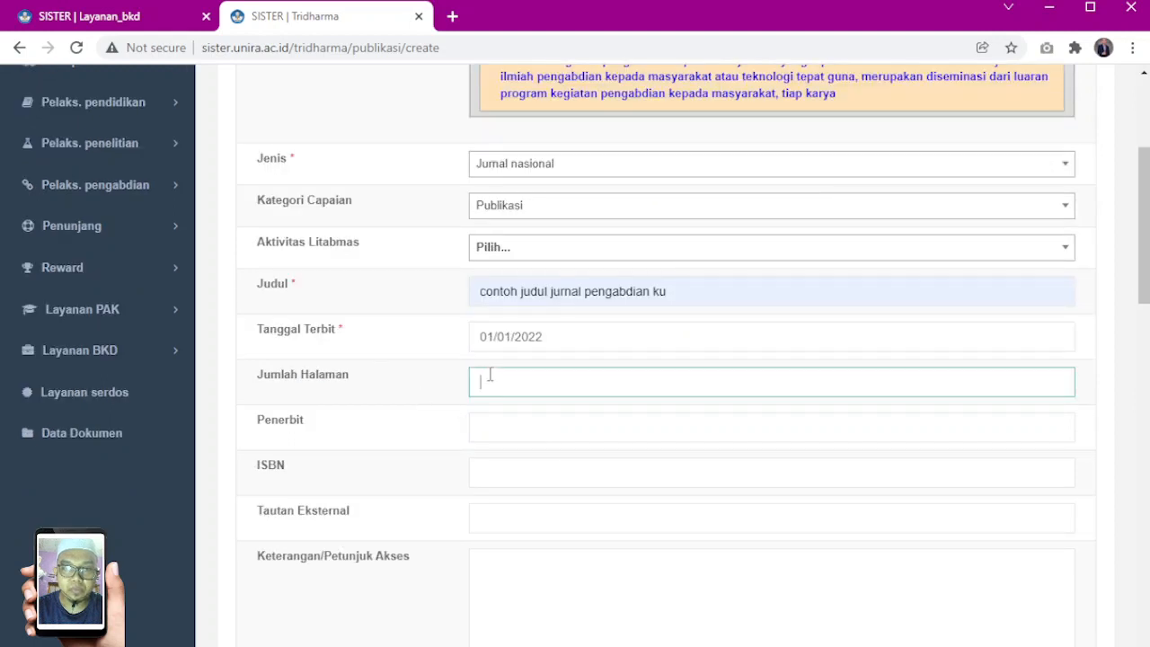
{"action": "type", "text": "8"}
Enter "penerbitku" as the Penerbit
{"action": "left_click", "coordinate": [506, 428]}
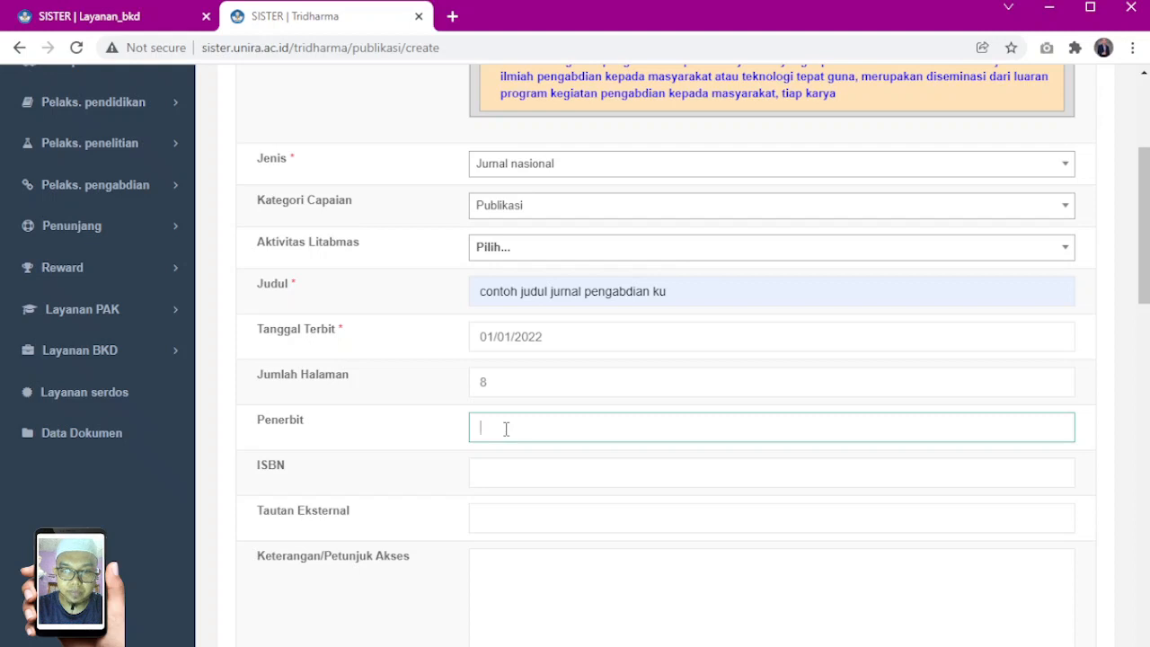
{"action": "left_click", "coordinate": [533, 626]}
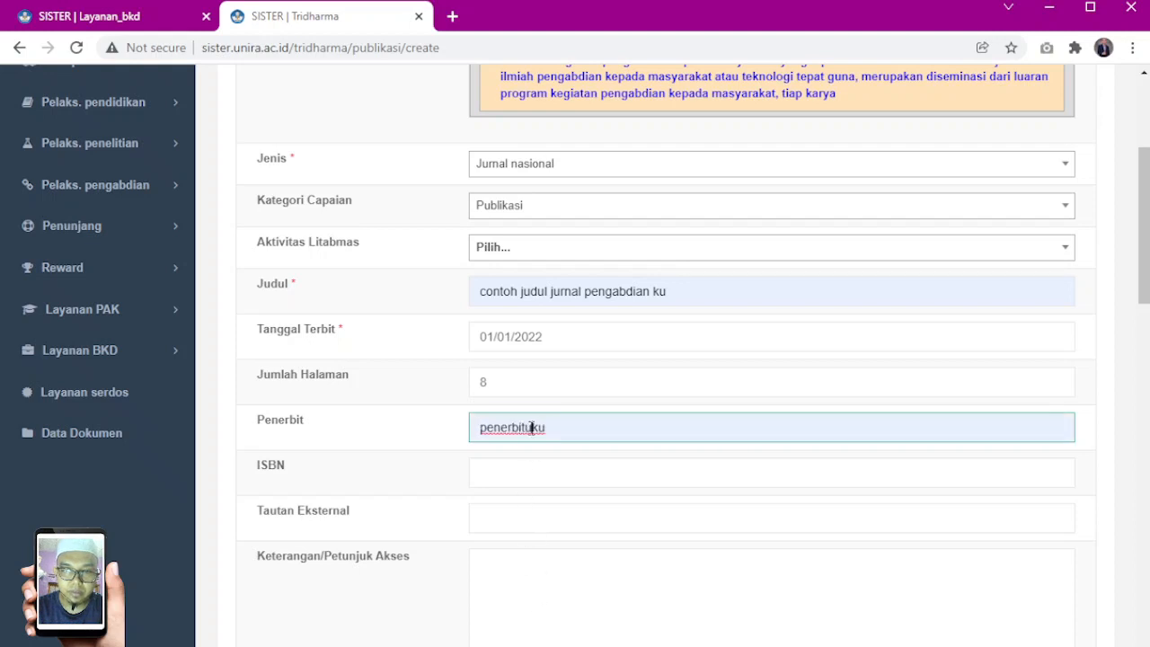
{"action": "left_click", "coordinate": [533, 428]}
{"action": "key", "text": "BackSpace"}
Fill in the ISBN as 2621-7910 and paste the copied Google Forms link as the Tautan Eksternal
{"action": "scroll", "coordinate": [485, 422], "scroll_direction": "down", "scroll_amount": 2}
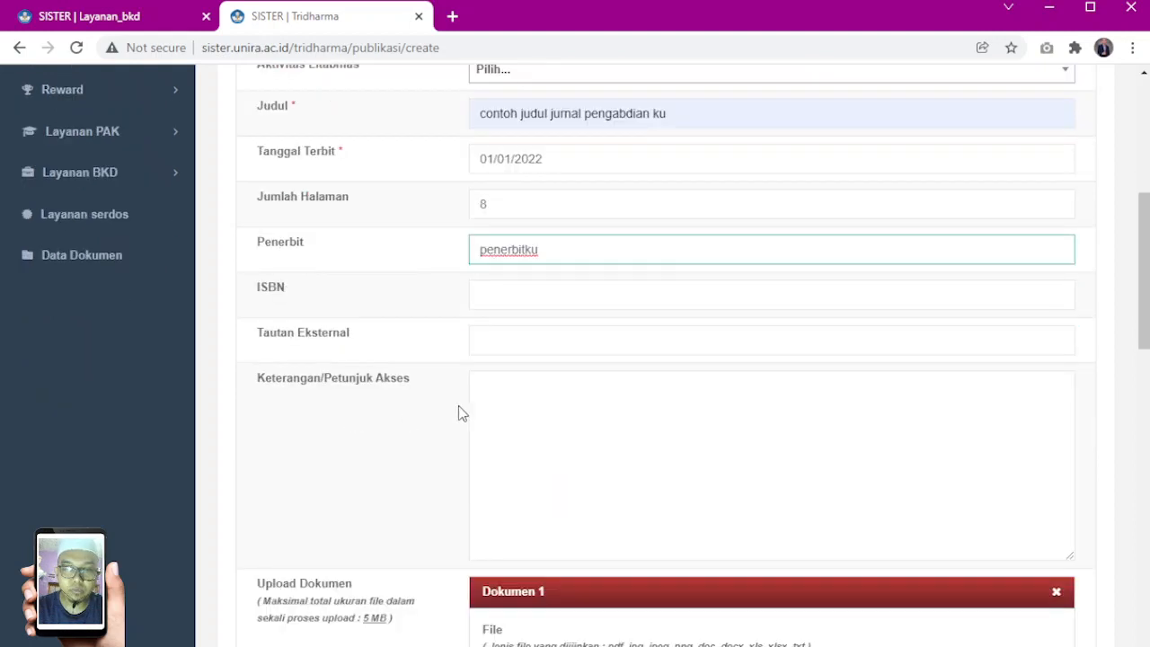
{"action": "left_click", "coordinate": [526, 289]}
{"action": "left_click", "coordinate": [519, 333]}
{"action": "left_click", "coordinate": [511, 342]}
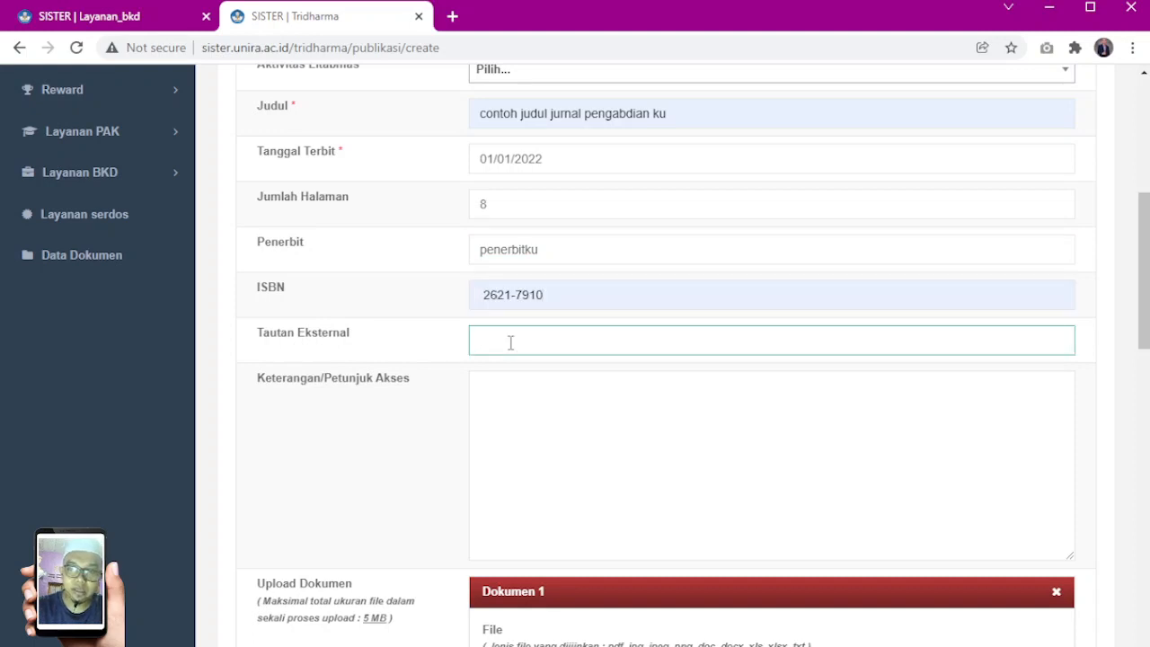
{"action": "key", "text": "ctrl+v"}
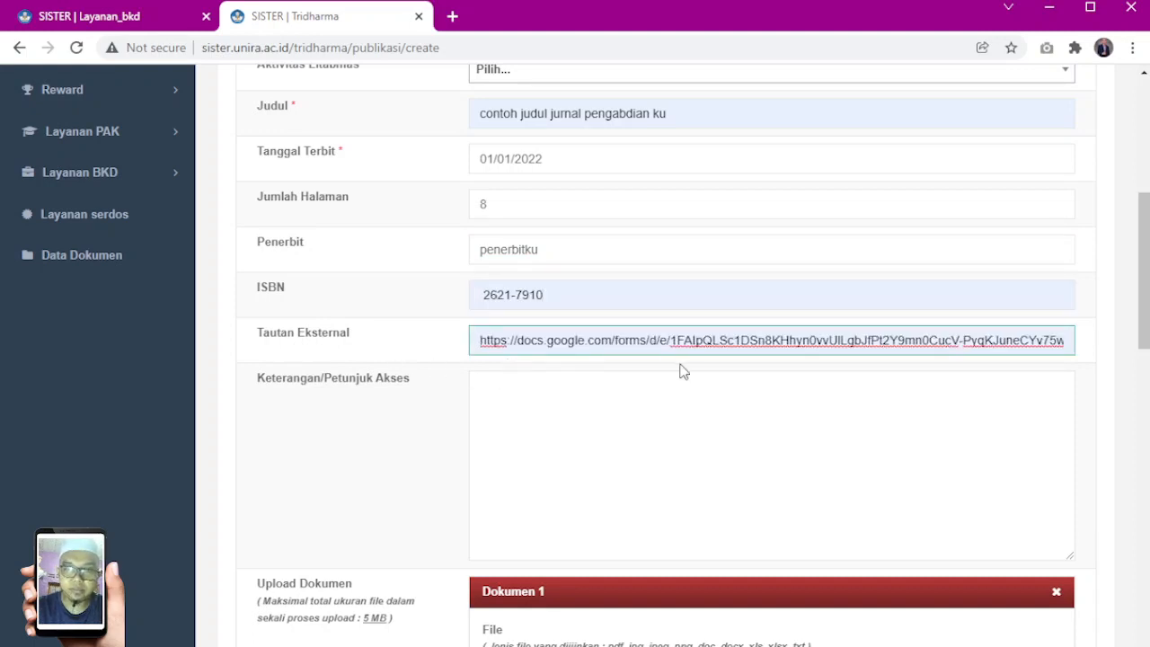
{"action": "scroll", "coordinate": [352, 359], "scroll_direction": "down", "scroll_amount": 1}
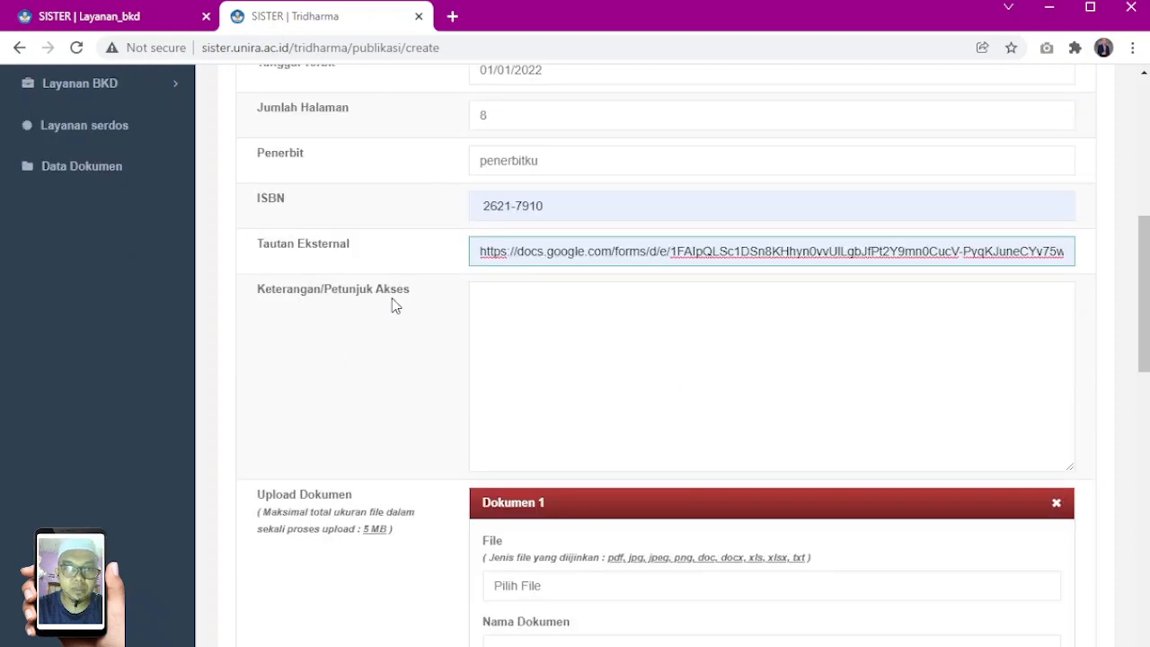
{"action": "left_click", "coordinate": [515, 313]}
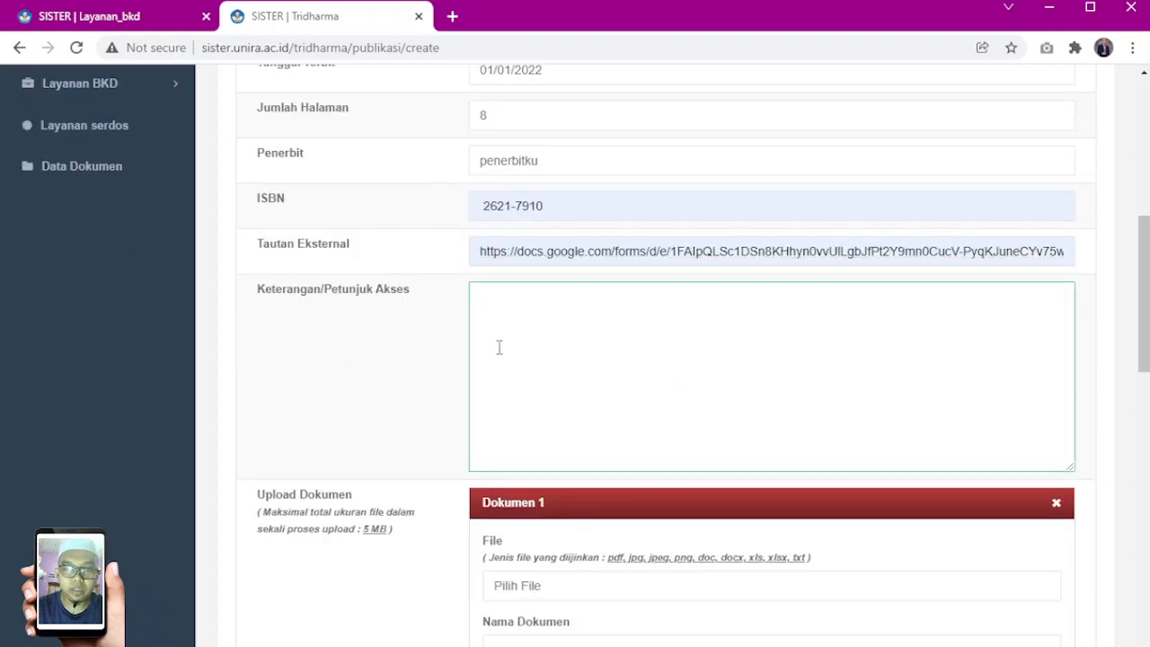
{"action": "left_click", "coordinate": [482, 251]}
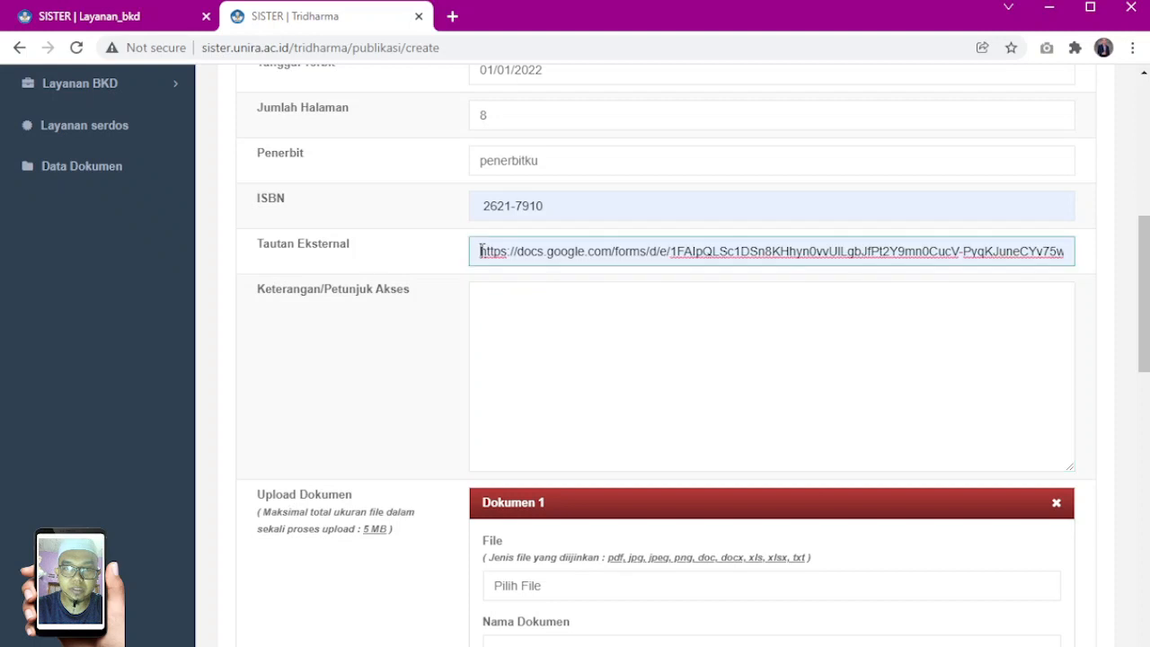
{"action": "key", "text": "ctrl+a"}
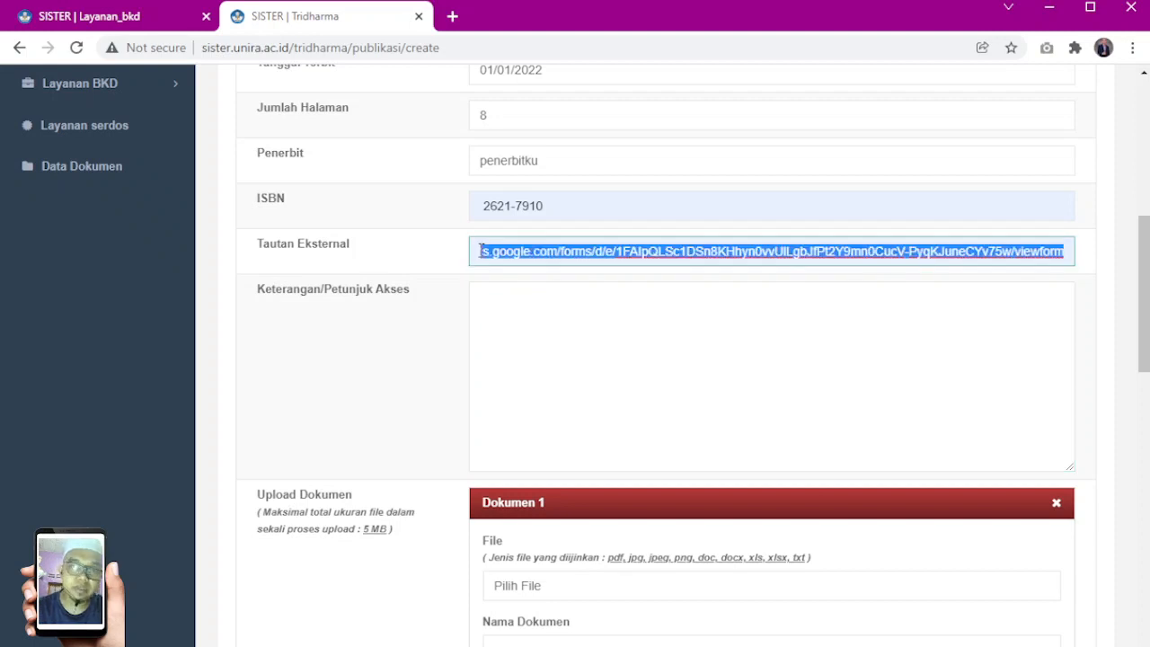
{"action": "left_click", "coordinate": [482, 251]}
{"action": "key", "text": "Home"}
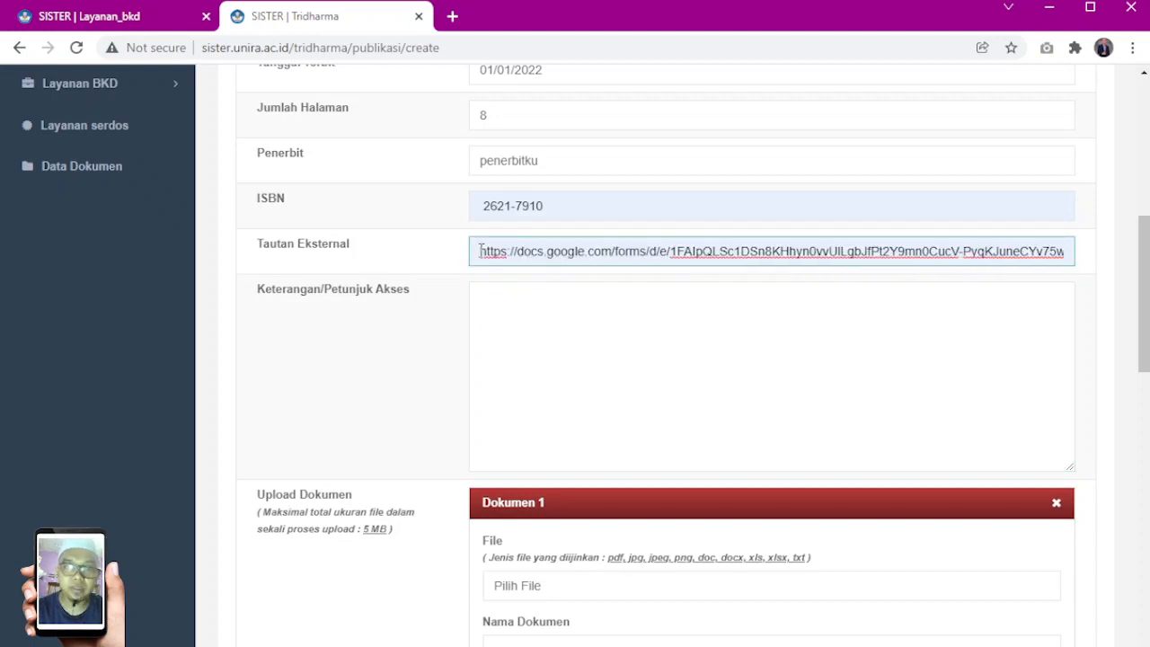
{"action": "left_click", "coordinate": [444, 334]}
Attach INVOICE-8 Desember 2021.pdf as the file of Dokumen 1 under Upload Dokumen
{"action": "scroll", "coordinate": [444, 333], "scroll_direction": "down", "scroll_amount": 3}
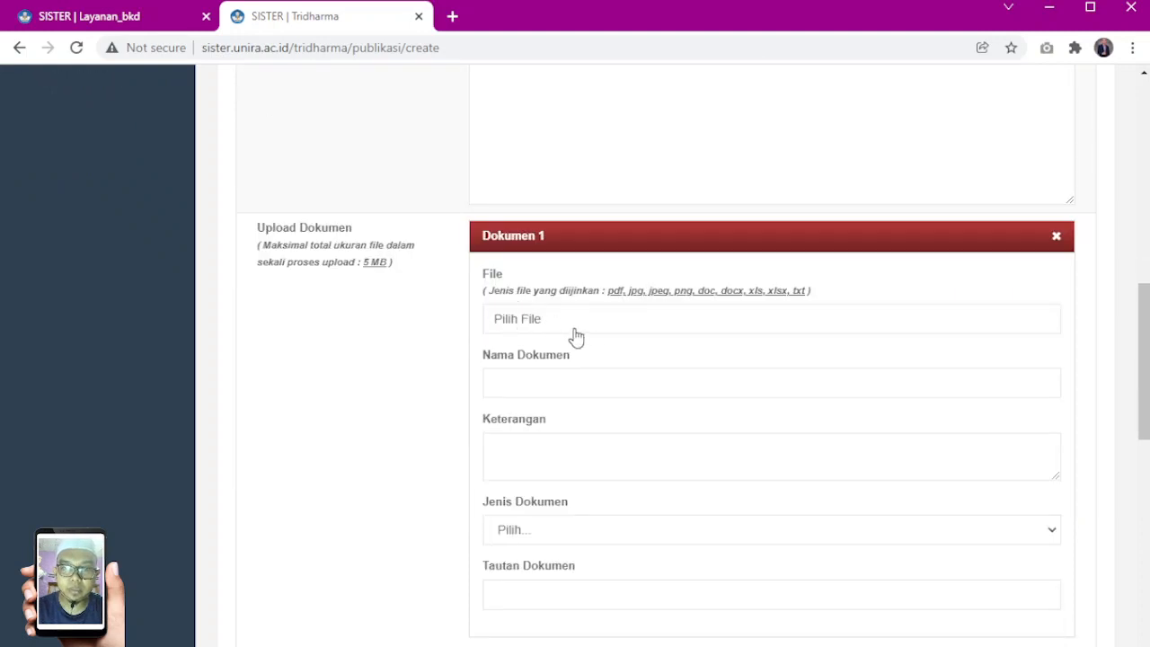
{"action": "left_click", "coordinate": [536, 322]}
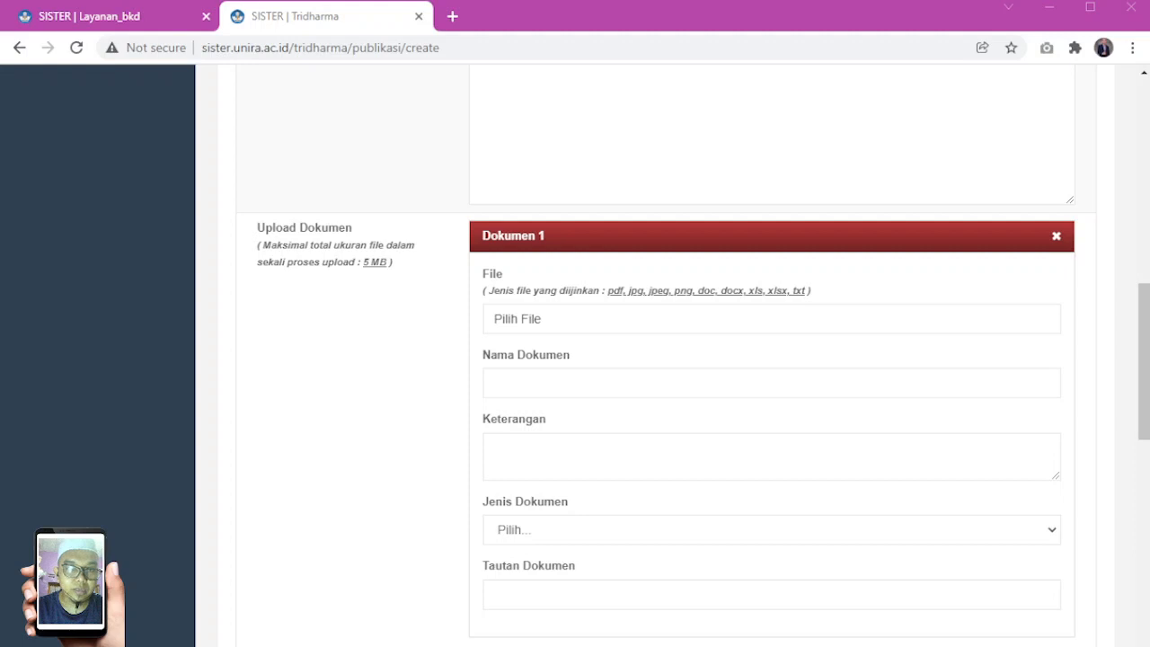
{"action": "double_click", "coordinate": [257, 326]}
Name the attached document "Jurnal Pengabdian ku" and set its Jenis Dokumen to Publikasi
{"action": "scroll", "coordinate": [426, 309], "scroll_direction": "down", "scroll_amount": 2}
{"action": "left_click", "coordinate": [575, 212]}
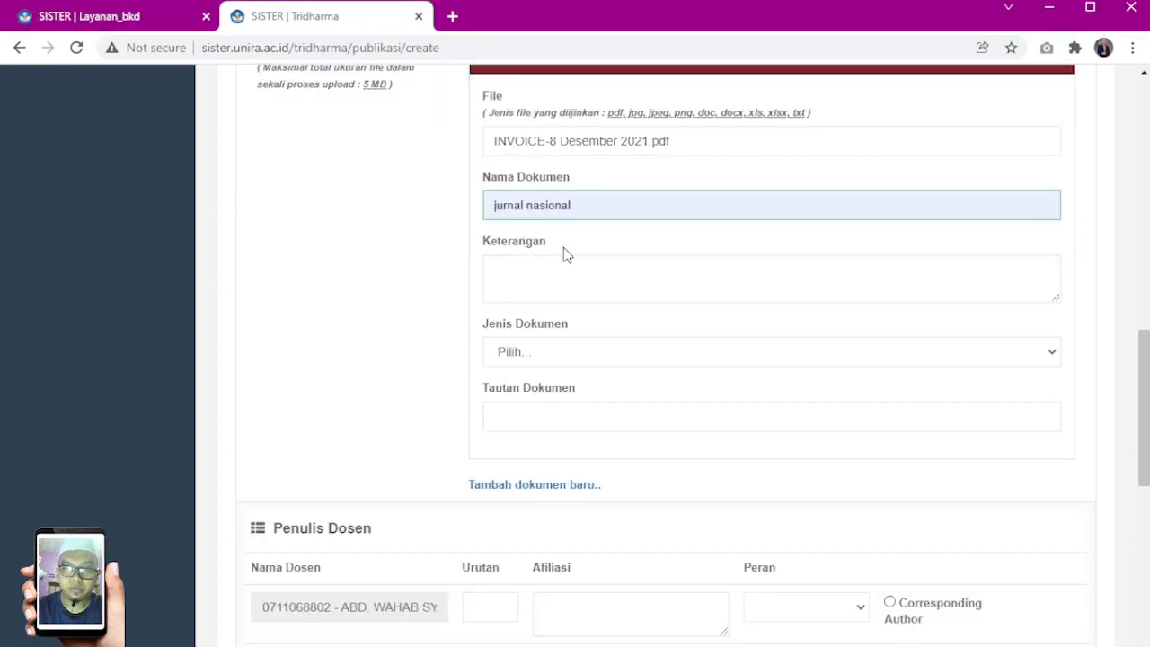
{"action": "left_click", "coordinate": [600, 407]}
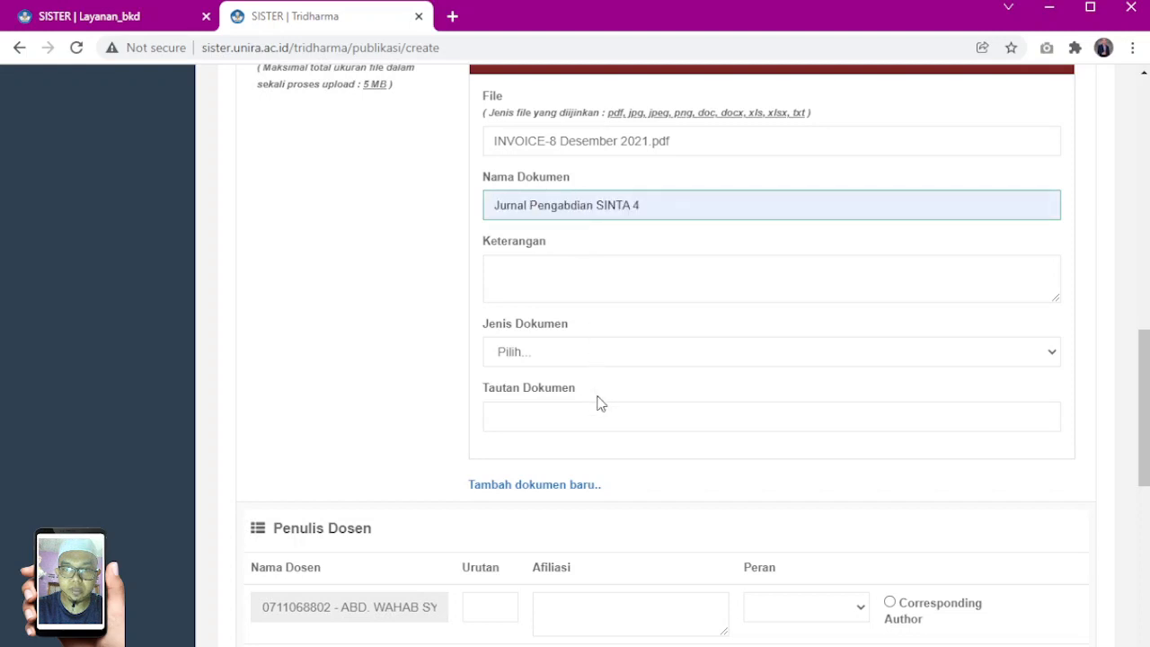
{"action": "left_click_drag", "start_coordinate": [601, 204], "coordinate": [710, 204]}
{"action": "type", "text": "ku"}
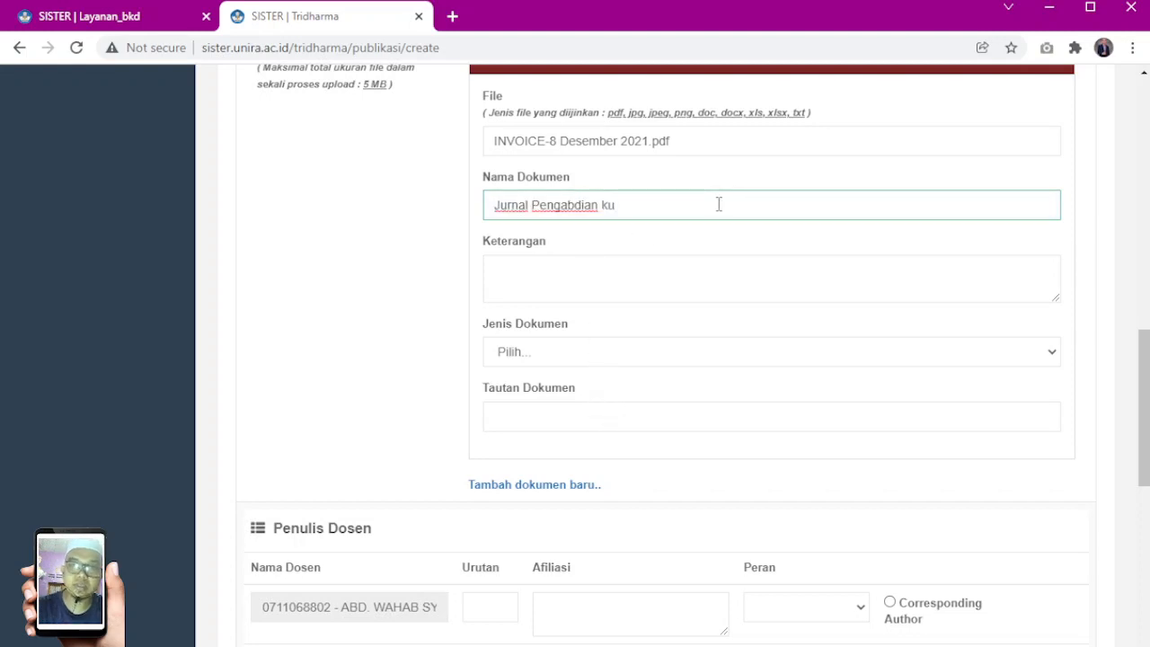
{"action": "left_click", "coordinate": [512, 352]}
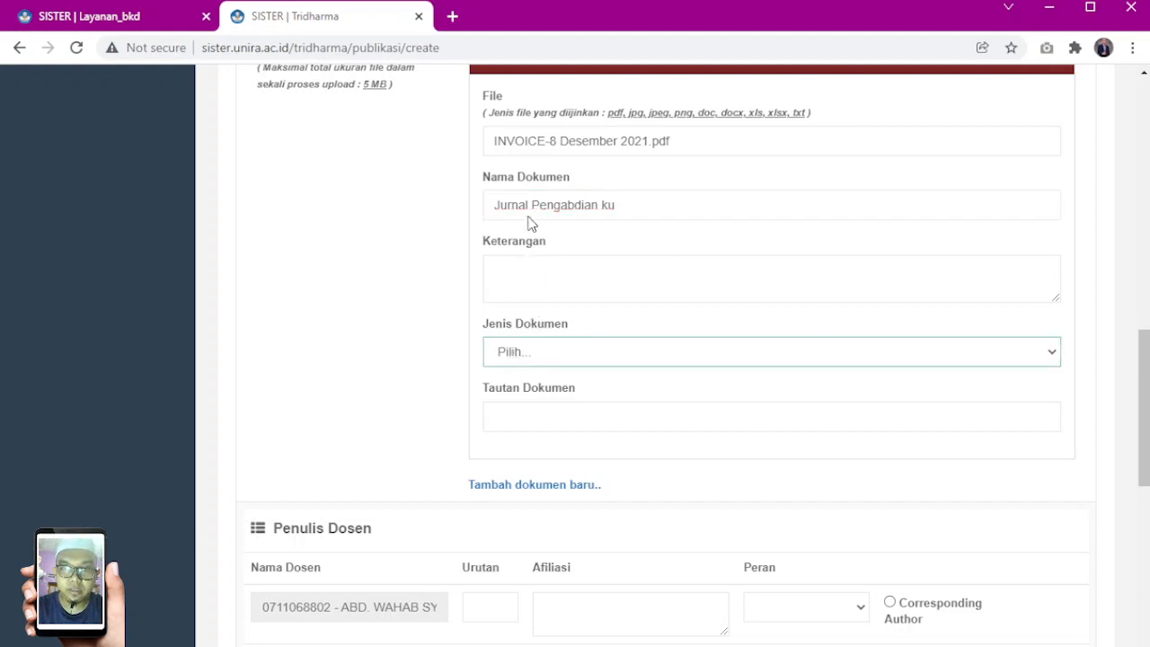
{"action": "left_click", "coordinate": [542, 281]}
Fill in the first Penulis Dosen row with Urutan 1, Afiliasi "Universitas Madura" and Peran Penulis
{"action": "scroll", "coordinate": [393, 348], "scroll_direction": "down", "scroll_amount": 2}
{"action": "scroll", "coordinate": [388, 256], "scroll_direction": "down", "scroll_amount": 1}
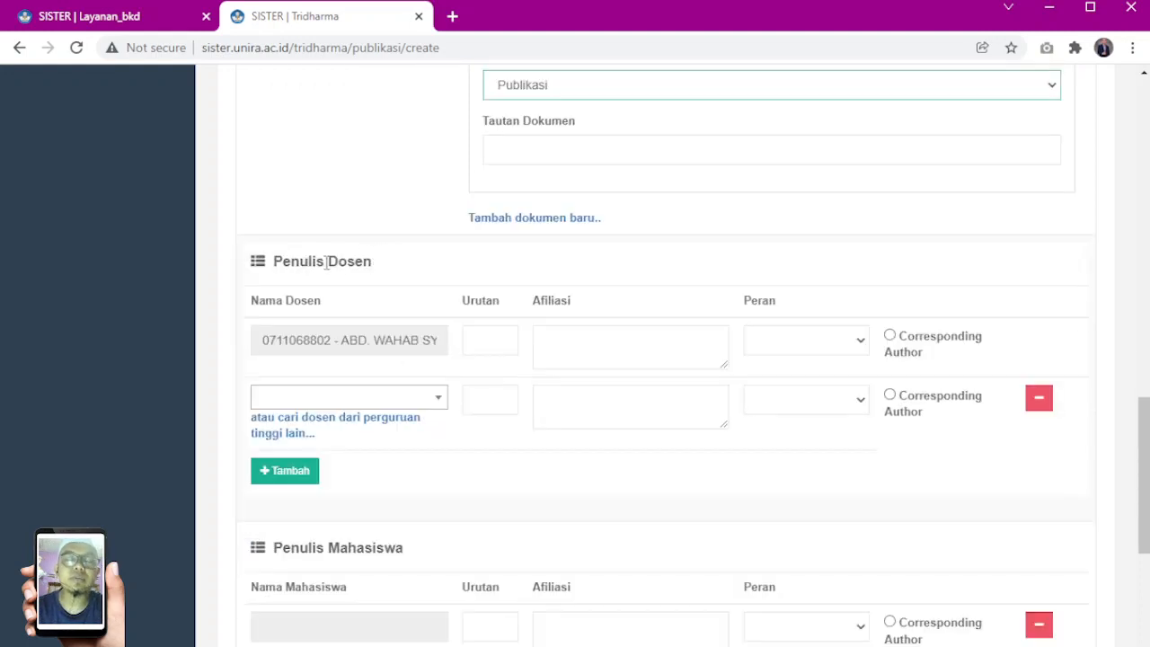
{"action": "left_click", "coordinate": [501, 343]}
{"action": "left_click", "coordinate": [587, 340]}
{"action": "type", "text": "Universitas Madura"}
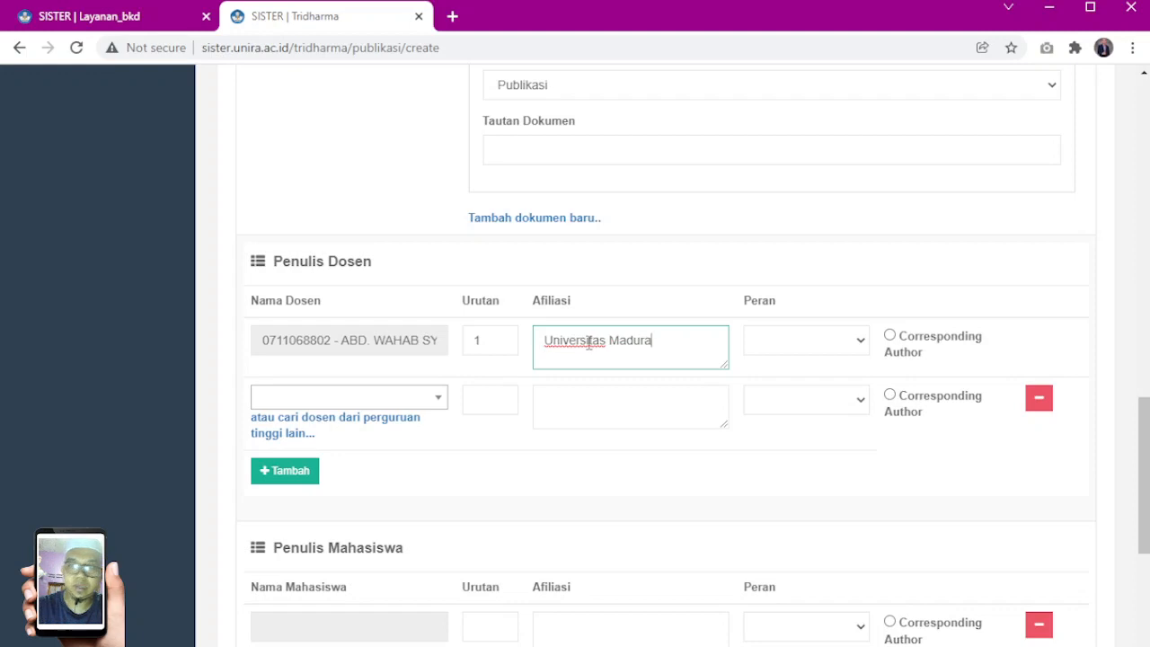
{"action": "left_click", "coordinate": [798, 351]}
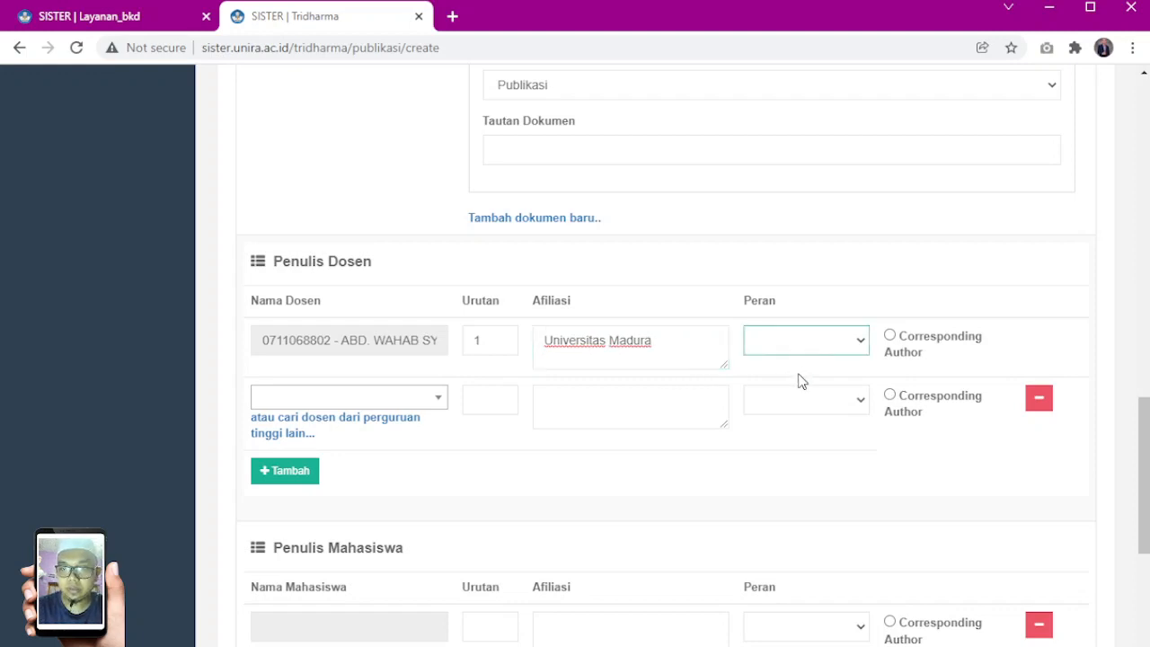
{"action": "left_click", "coordinate": [802, 381]}
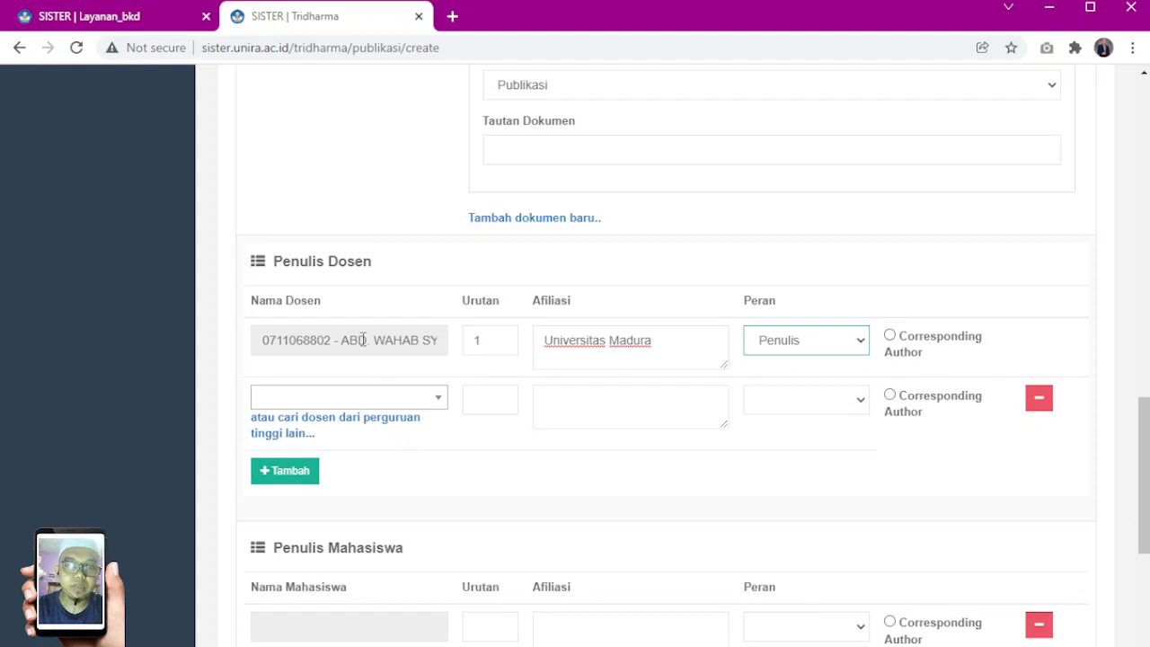
Search for the co-author lecturer by name and select them in the second Penulis Dosen row
{"action": "left_click", "coordinate": [368, 404]}
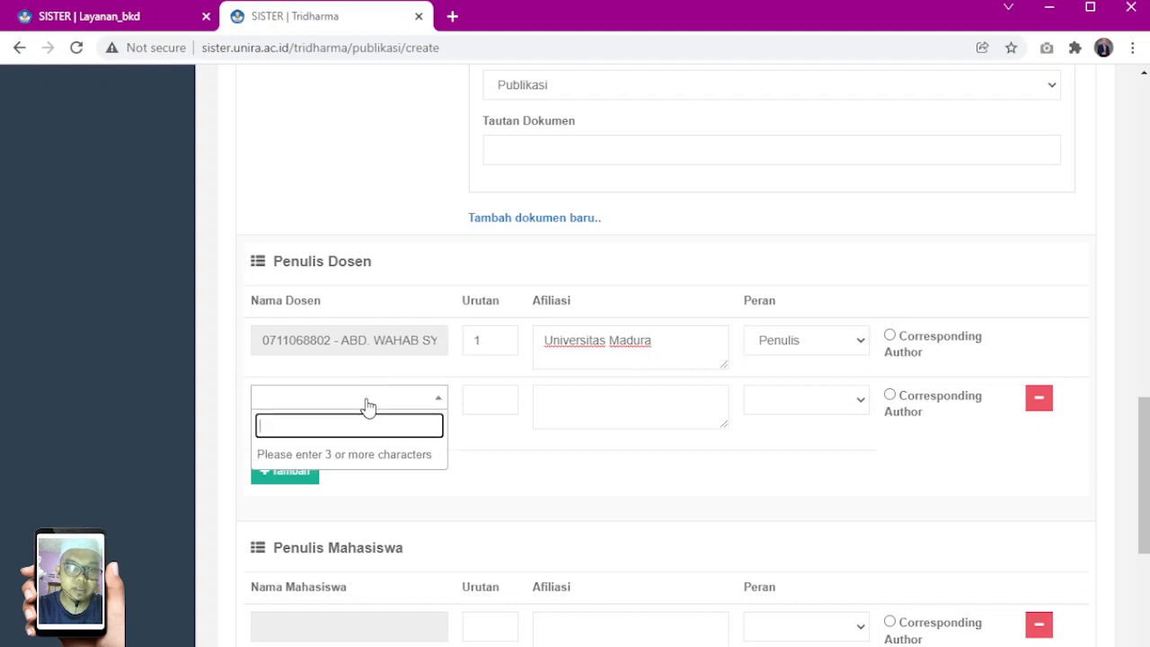
{"action": "type", "text": "nilam"}
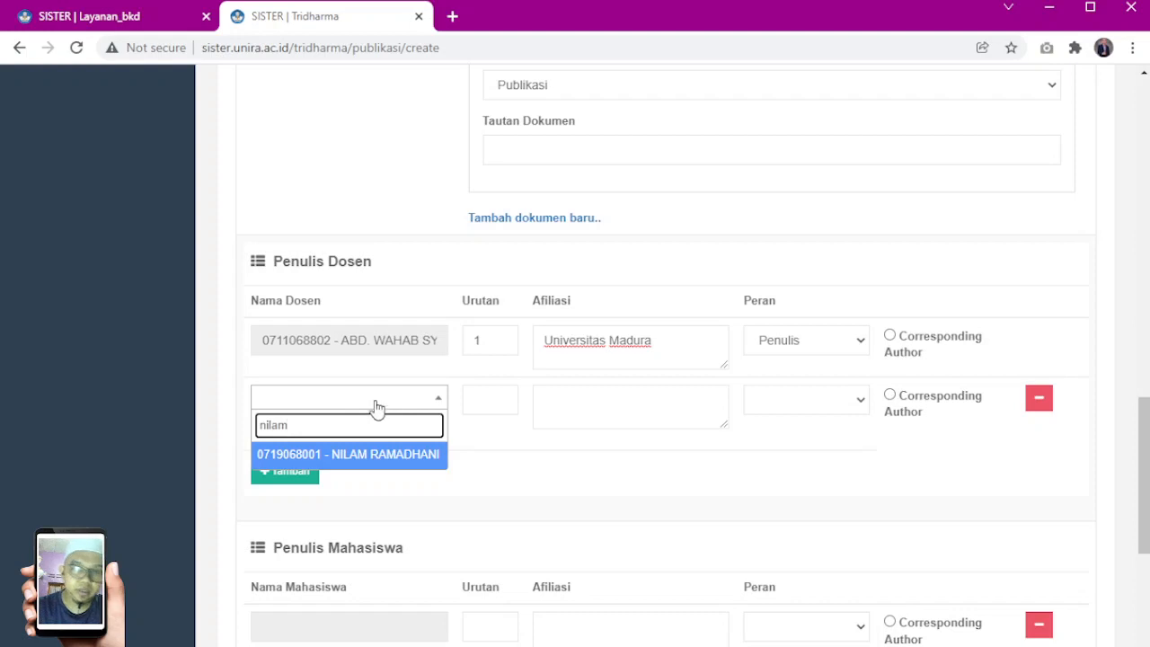
{"action": "left_click", "coordinate": [372, 457]}
Fill in the second Penulis Dosen row with Urutan 2, the Afiliasi copied from the first row and Peran Penulis
{"action": "left_click", "coordinate": [512, 403]}
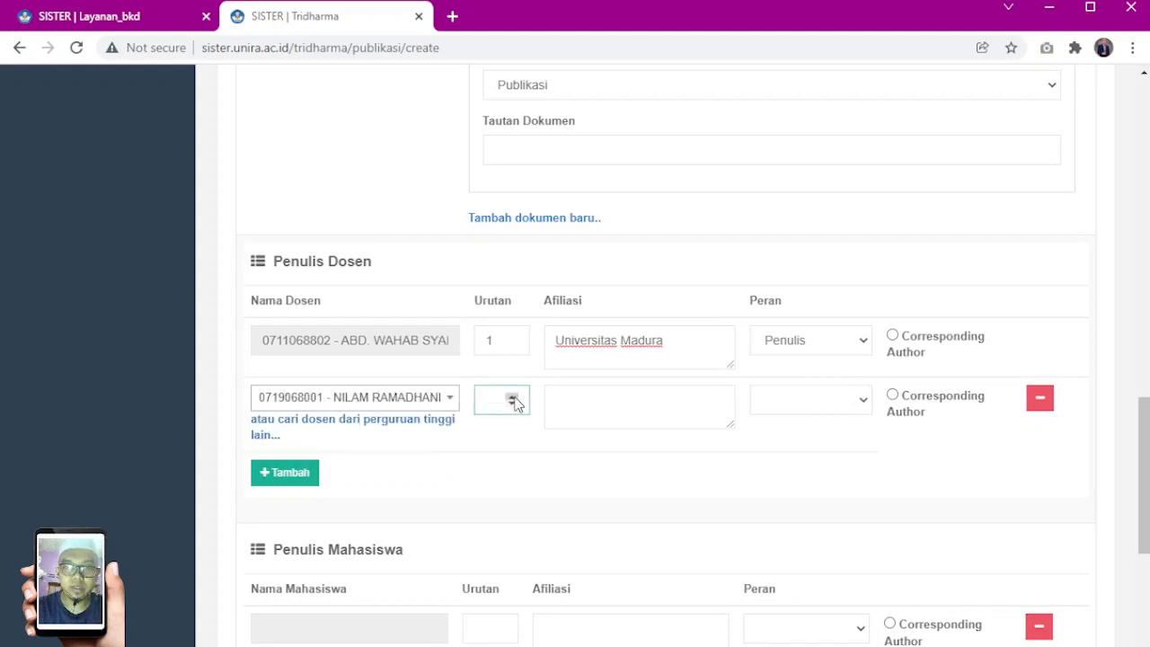
{"action": "key", "text": "Tab"}
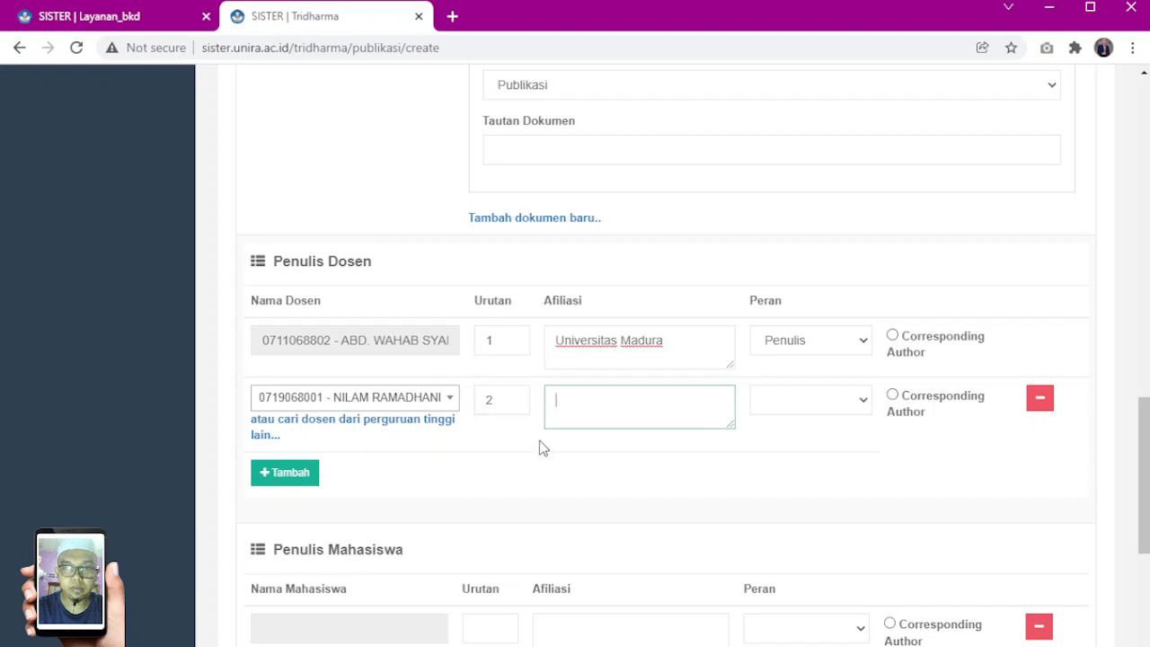
{"action": "left_click_drag", "start_coordinate": [667, 342], "coordinate": [534, 351]}
{"action": "key", "text": "ctrl+c"}
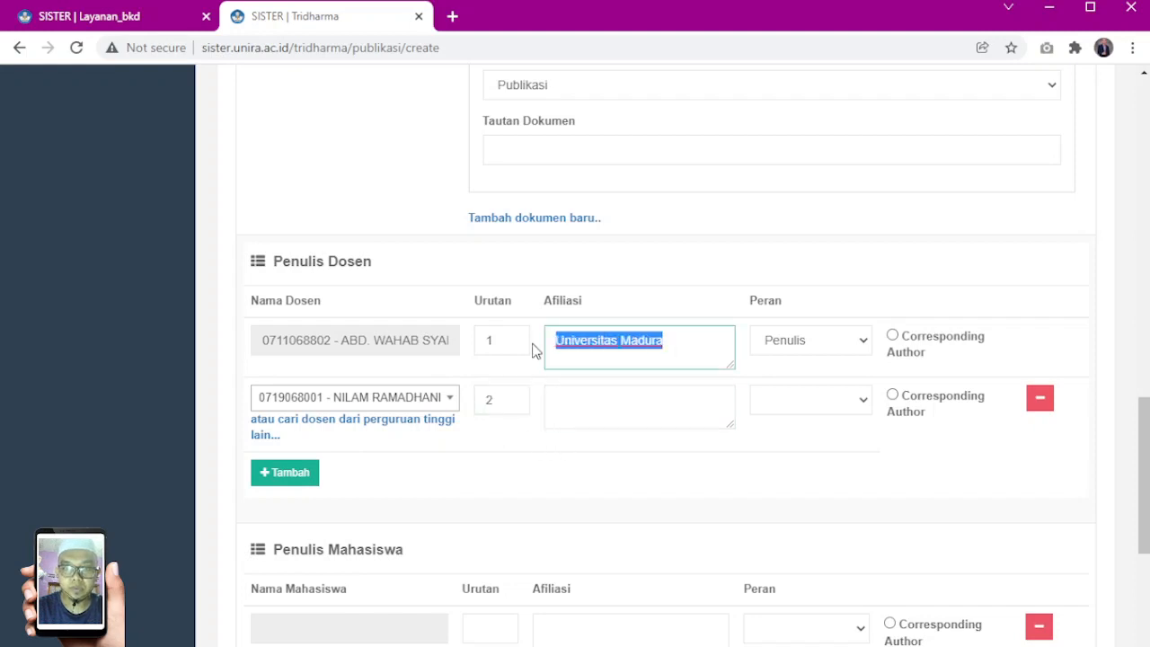
{"action": "left_click", "coordinate": [580, 404]}
{"action": "key", "text": "ctrl+v"}
{"action": "left_click", "coordinate": [800, 405]}
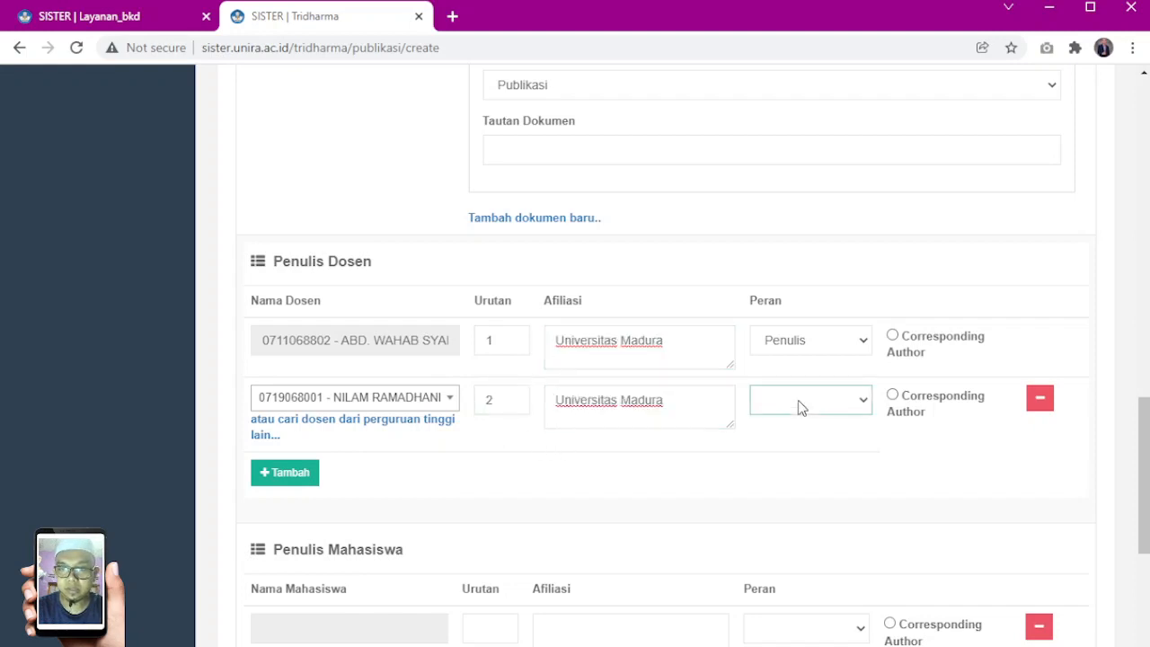
{"action": "left_click", "coordinate": [800, 434]}
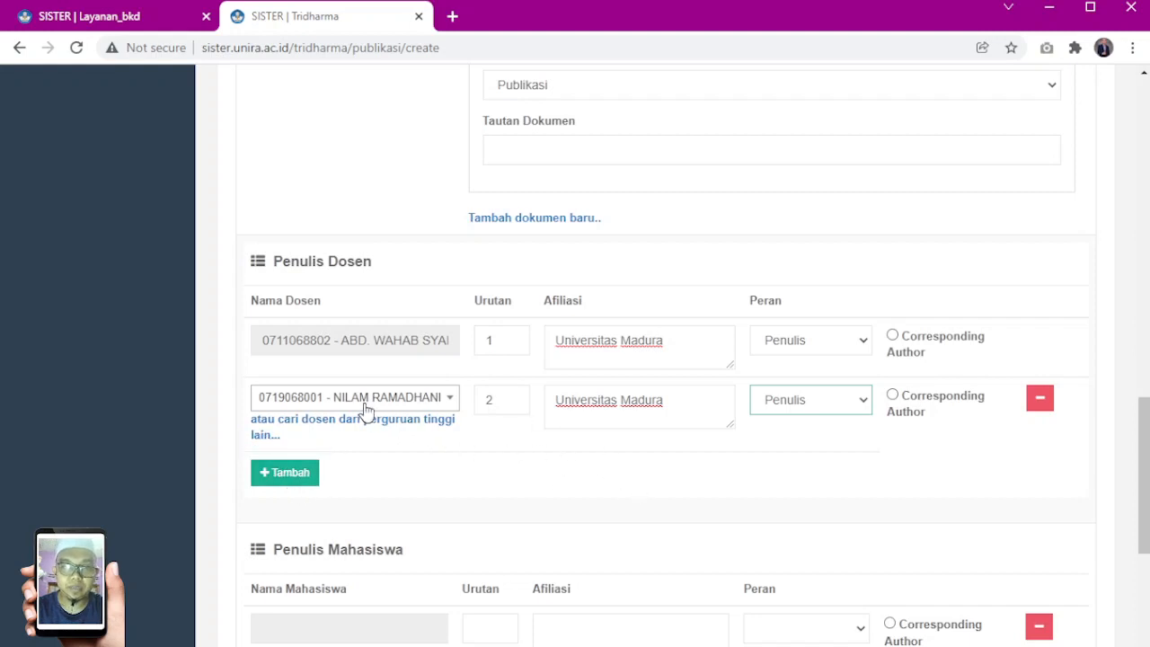
Try to remove the second Penulis Dosen row and reopen its lecturer selection
{"action": "left_click", "coordinate": [1038, 400]}
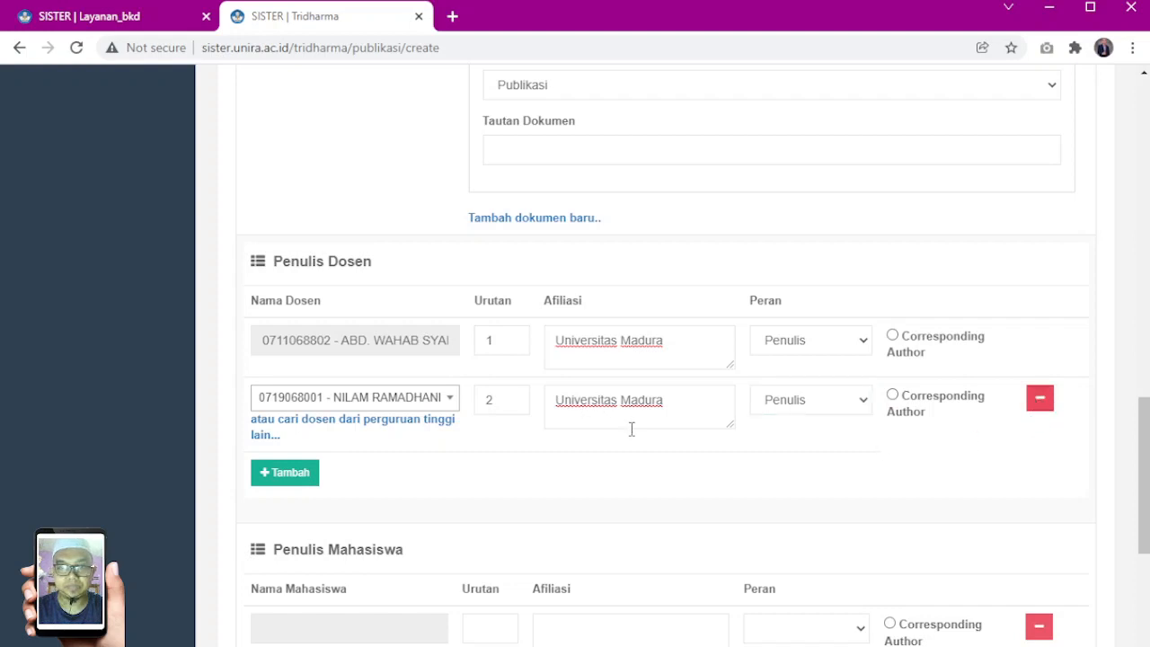
{"action": "left_click", "coordinate": [437, 398]}
{"action": "left_click", "coordinate": [534, 438]}
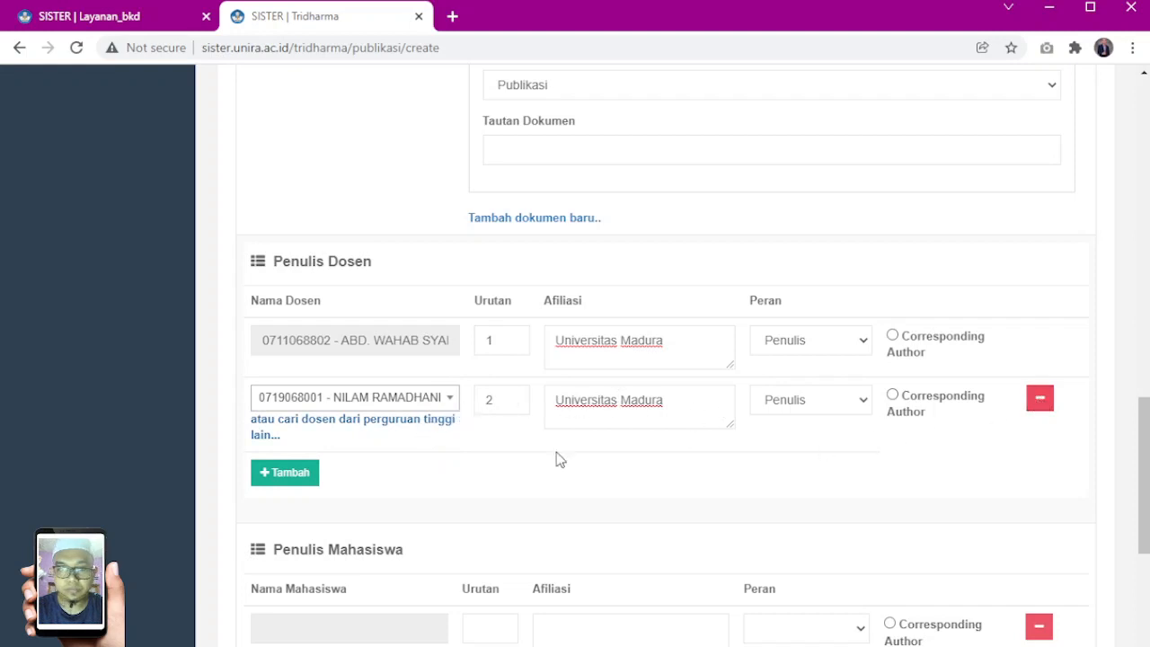
{"action": "left_click", "coordinate": [409, 406]}
{"action": "left_click", "coordinate": [396, 406]}
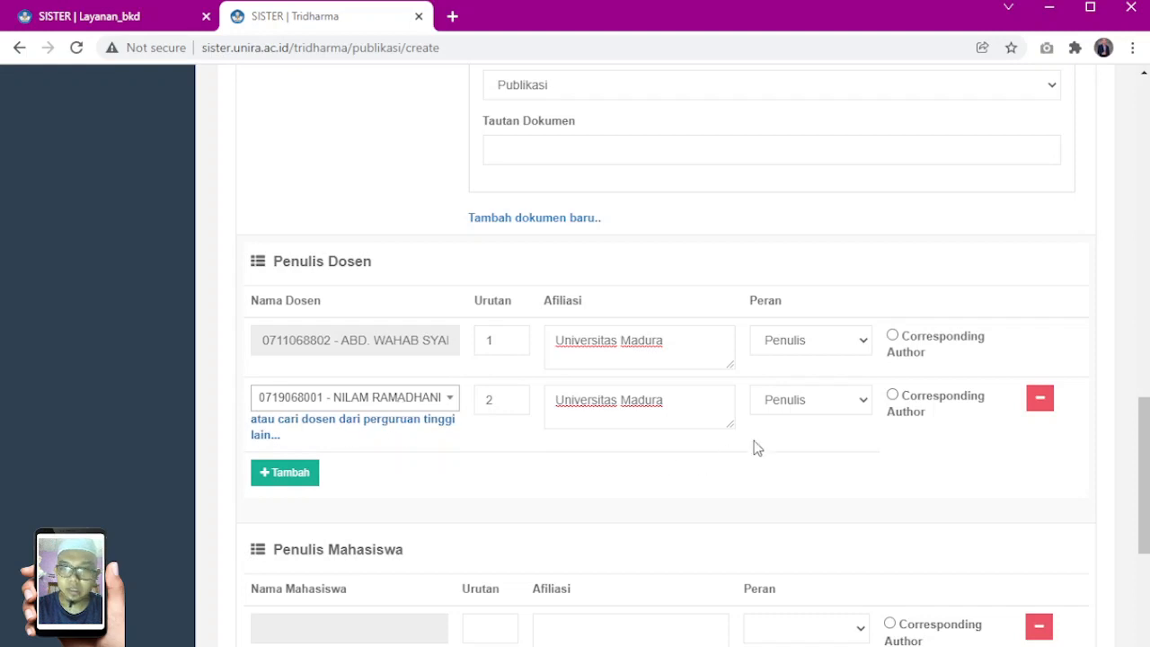
Clear the Peran, Afiliasi and Urutan of the second Penulis Dosen row
{"action": "left_click", "coordinate": [827, 401]}
{"action": "left_click", "coordinate": [800, 431]}
{"action": "left_click", "coordinate": [657, 399]}
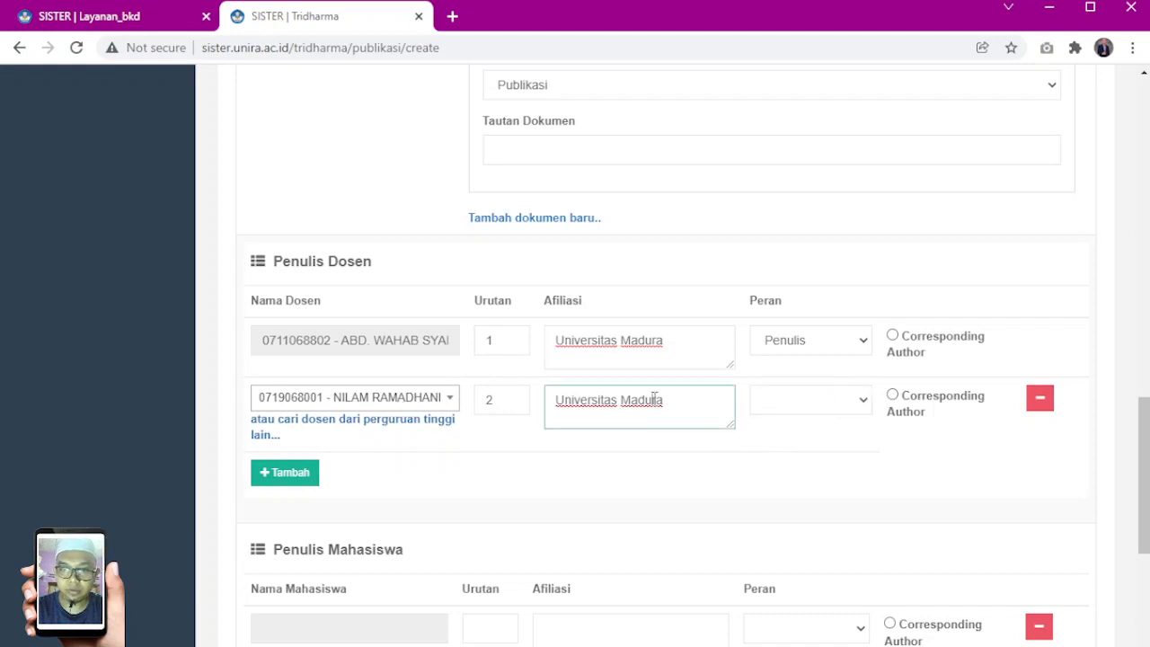
{"action": "left_click_drag", "start_coordinate": [677, 405], "coordinate": [534, 407]}
{"action": "key", "text": "BackSpace"}
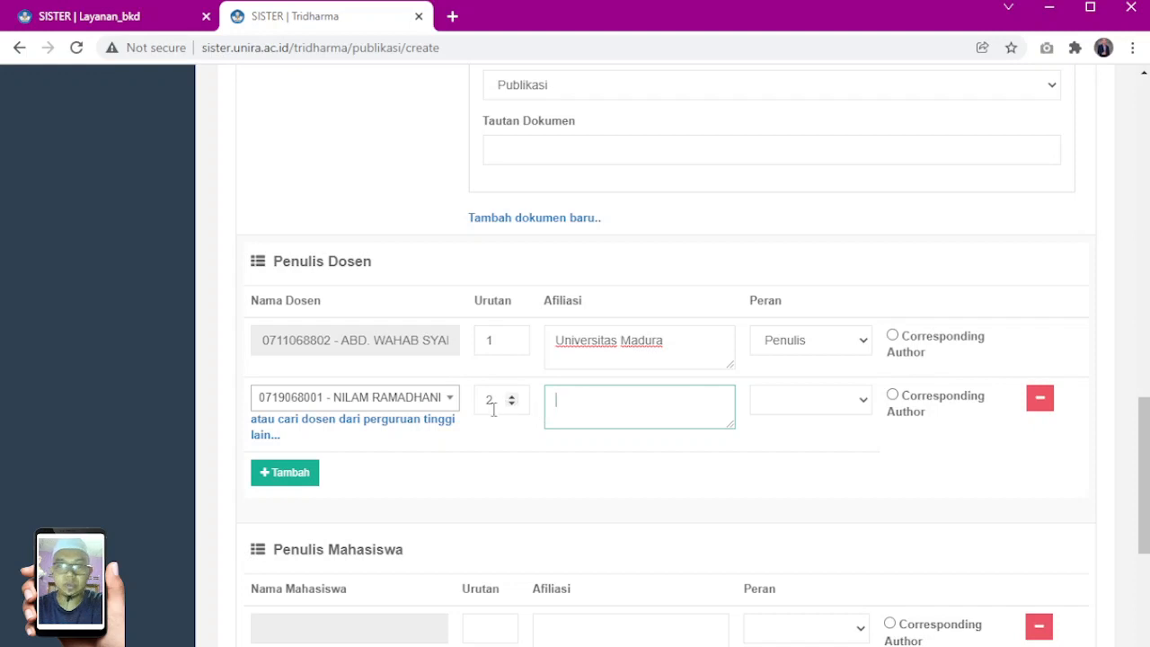
{"action": "left_click", "coordinate": [503, 400]}
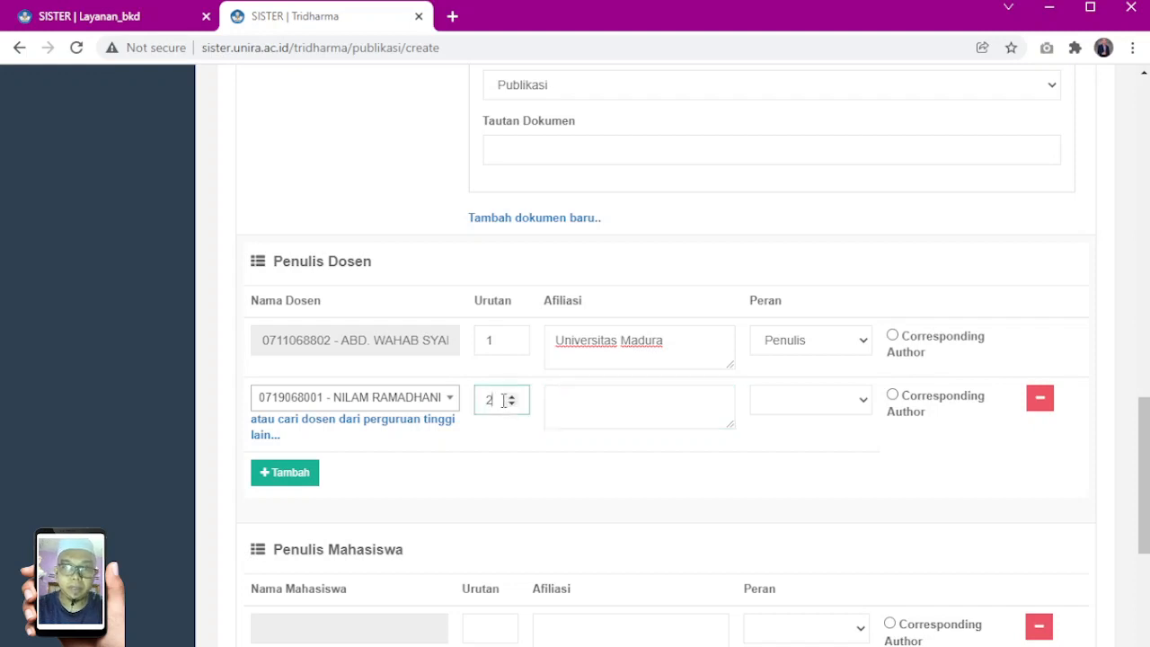
Try to clear the second row's lecturer, and open and close the search for lecturers from other universities
{"action": "left_click", "coordinate": [447, 399]}
{"action": "type", "text": "a"}
{"action": "left_click", "coordinate": [410, 400]}
{"action": "left_click", "coordinate": [409, 400]}
{"action": "left_click", "coordinate": [410, 401]}
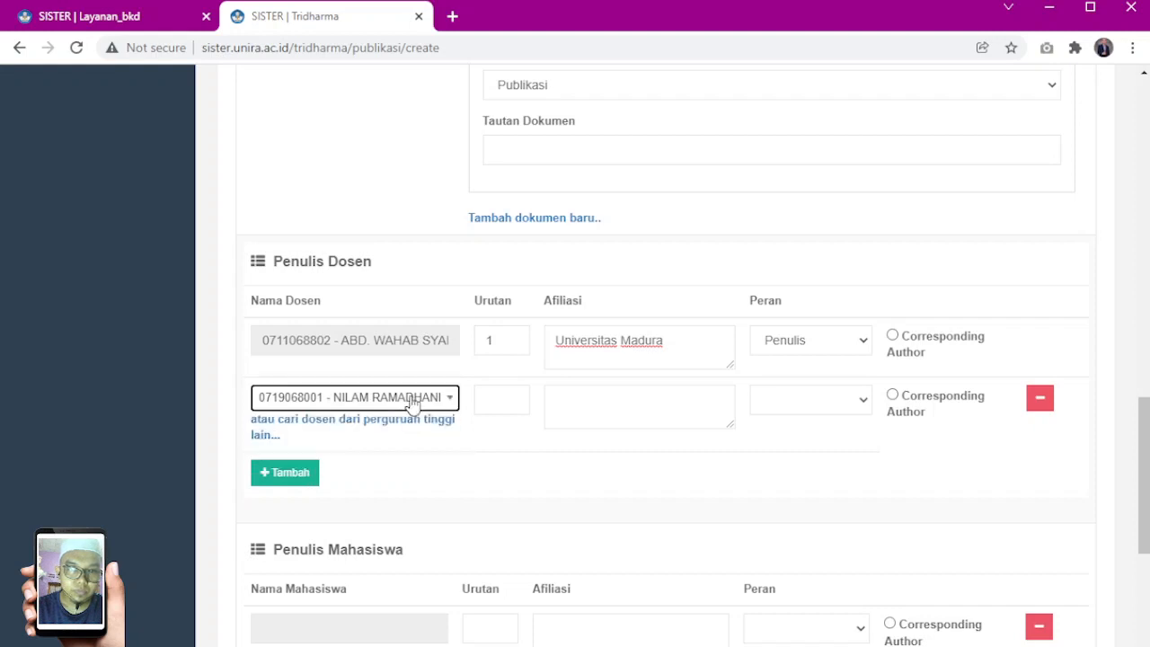
{"action": "left_click", "coordinate": [306, 429]}
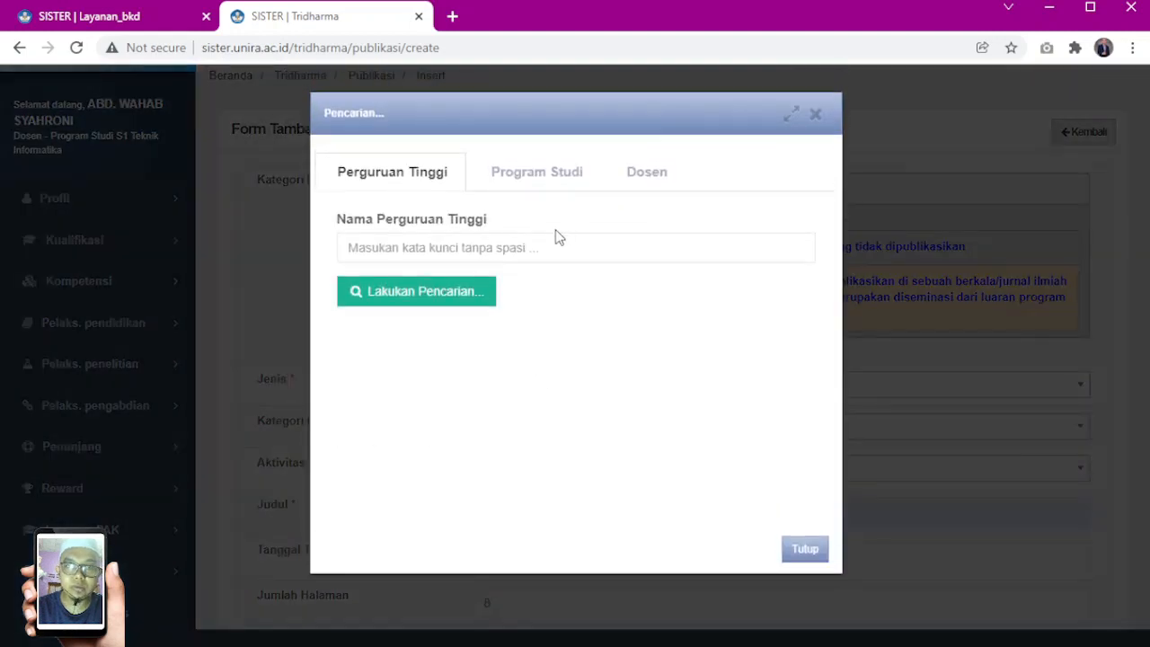
{"action": "left_click", "coordinate": [815, 115]}
{"action": "scroll", "coordinate": [452, 449], "scroll_direction": "down", "scroll_amount": 10}
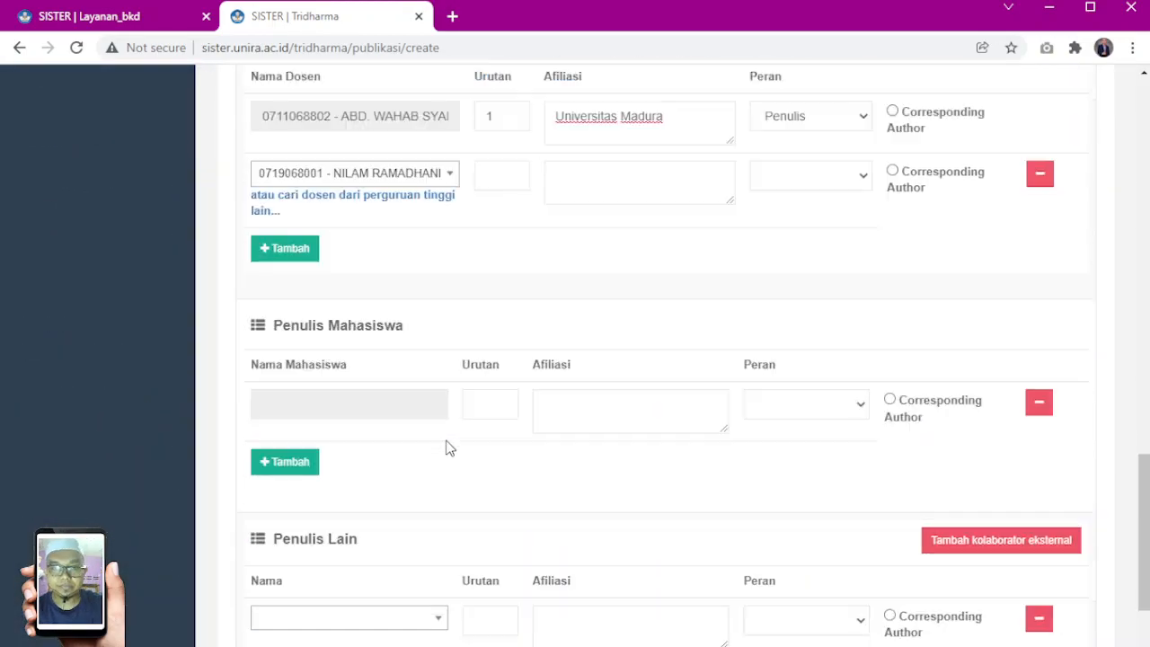
{"action": "scroll", "coordinate": [449, 447], "scroll_direction": "up", "scroll_amount": 3}
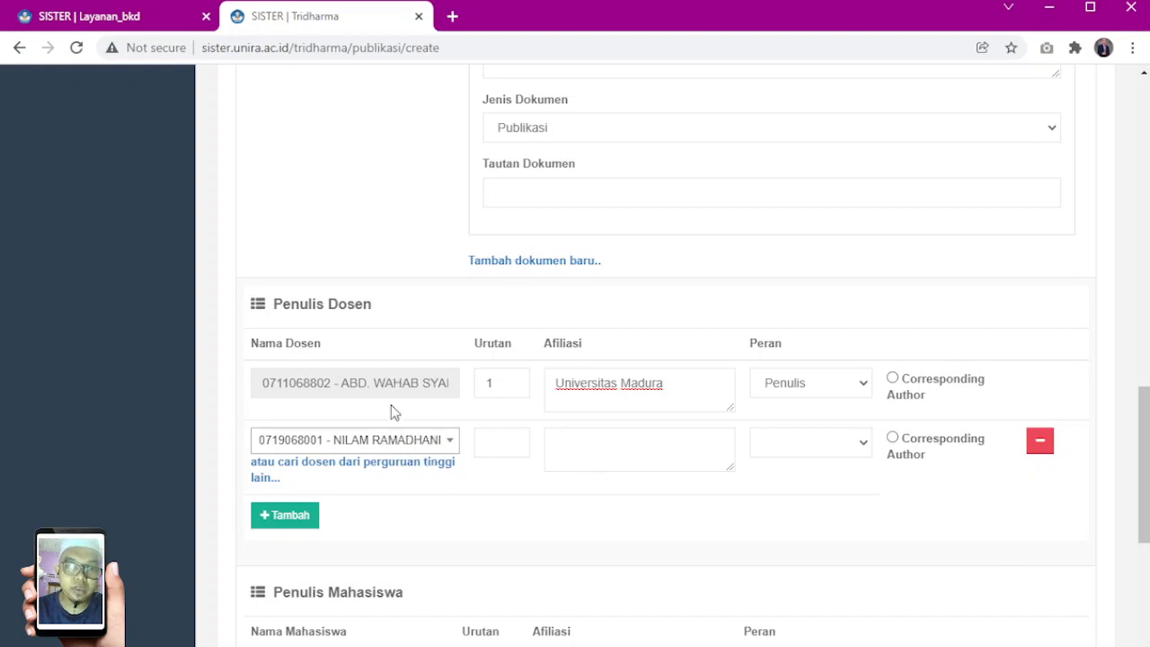
{"action": "scroll", "coordinate": [557, 427], "scroll_direction": "down", "scroll_amount": 3}
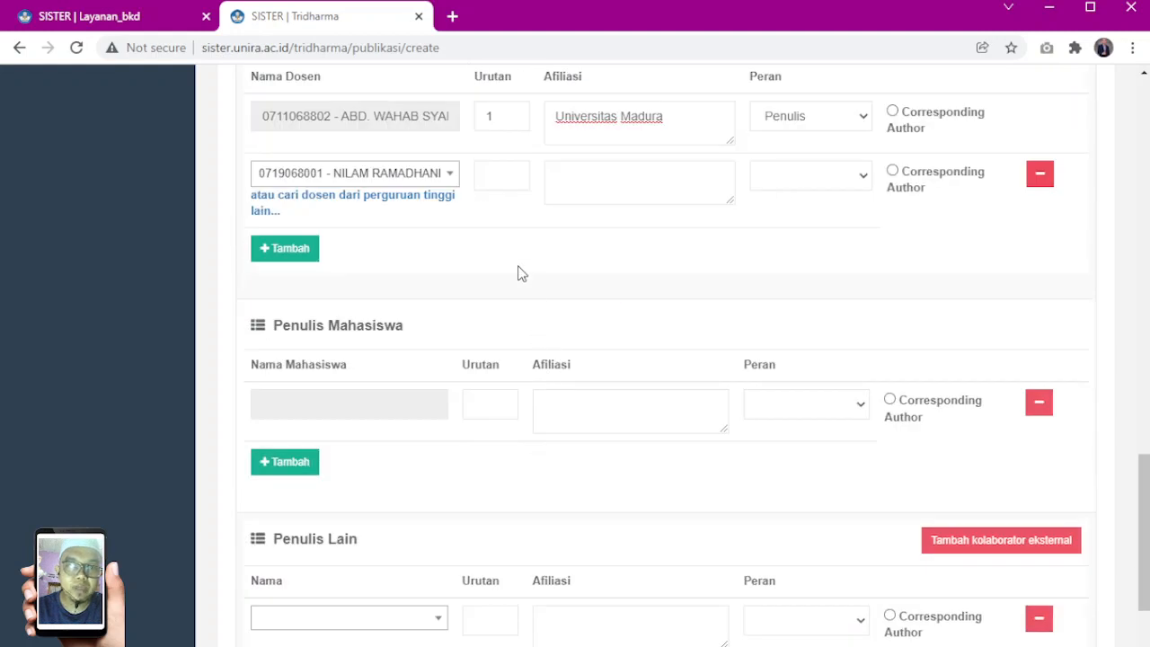
{"action": "scroll", "coordinate": [528, 275], "scroll_direction": "down", "scroll_amount": 1}
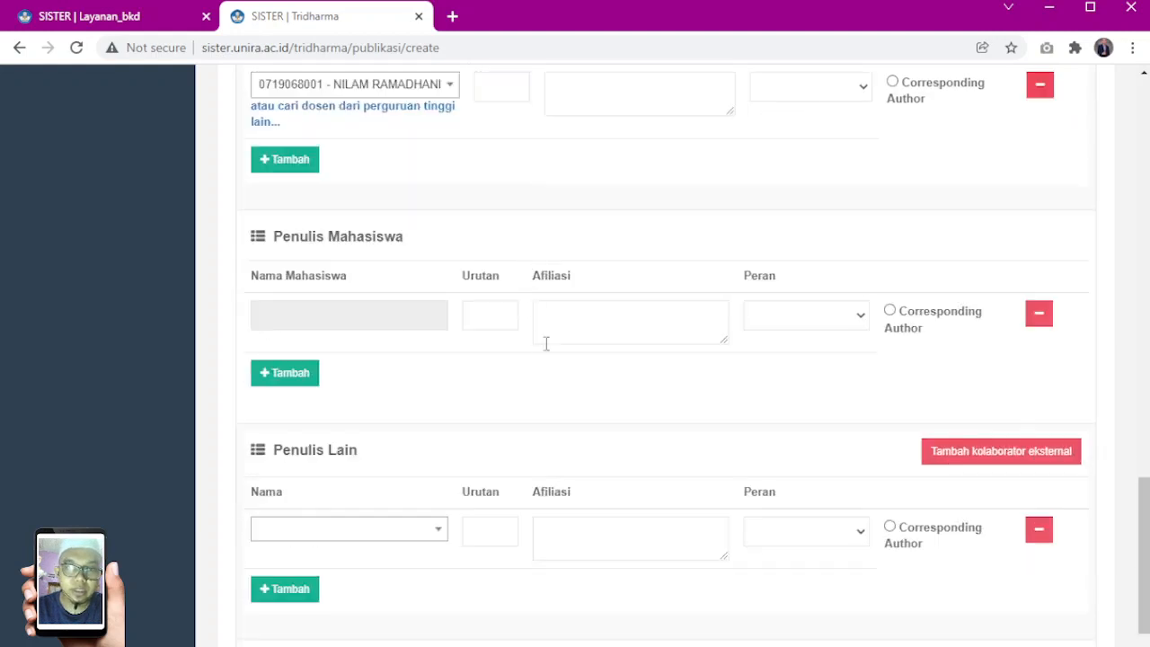
{"action": "scroll", "coordinate": [492, 331], "scroll_direction": "down", "scroll_amount": 1}
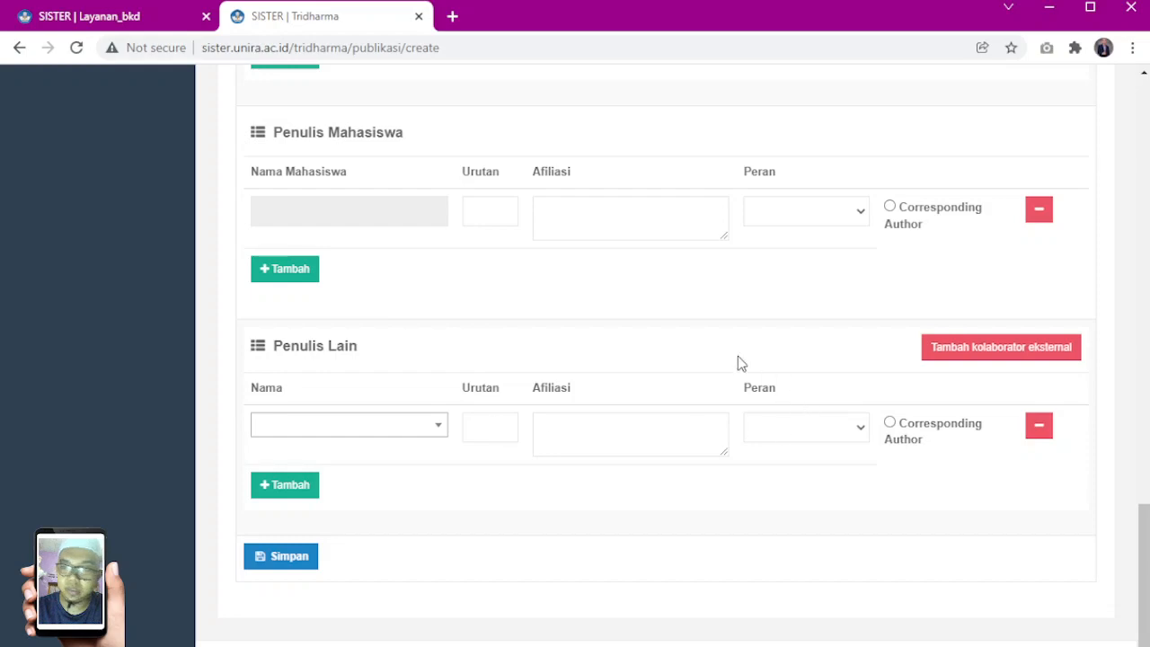
Try to save the publication form with the second Penulis Dosen row left incomplete
{"action": "scroll", "coordinate": [548, 389], "scroll_direction": "up", "scroll_amount": 15}
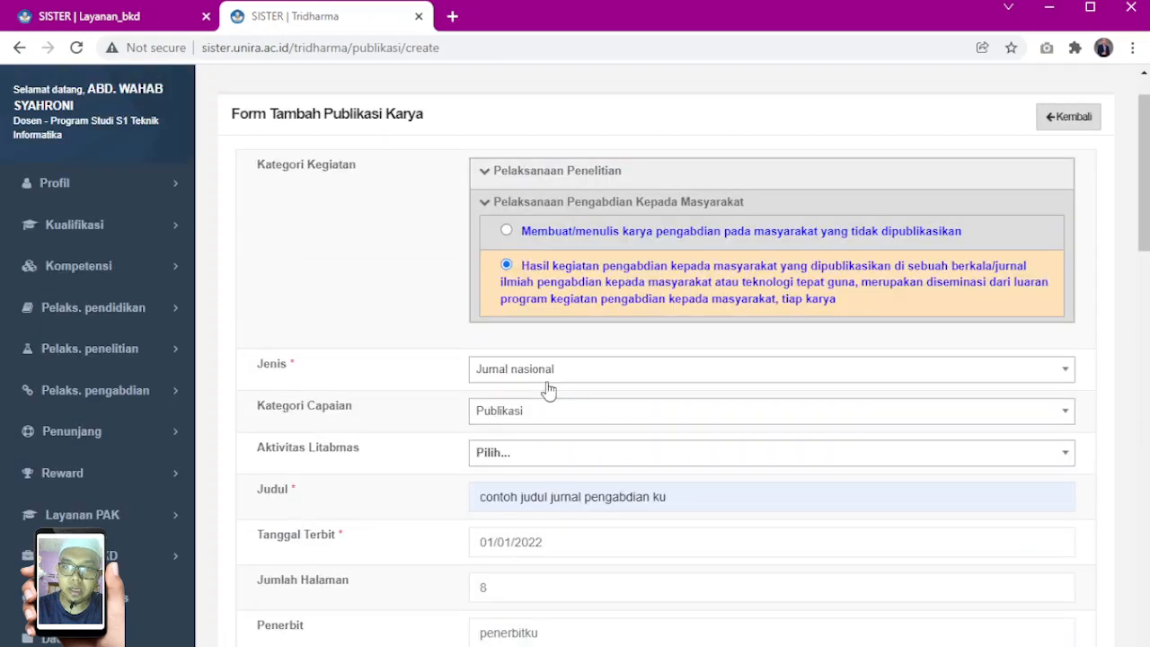
{"action": "scroll", "coordinate": [548, 389], "scroll_direction": "down", "scroll_amount": 15}
{"action": "left_click", "coordinate": [289, 561]}
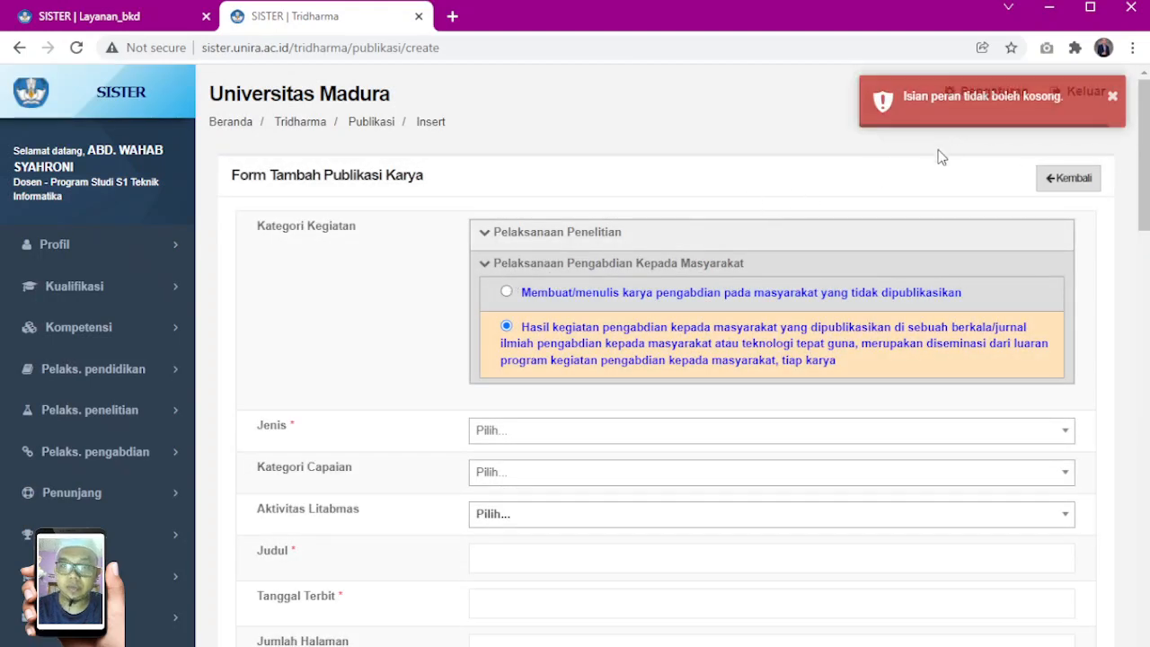
Remove the empty third Penulis Dosen row and try to clear the lecturer chosen in the second row
{"action": "scroll", "coordinate": [380, 351], "scroll_direction": "down", "scroll_amount": 8}
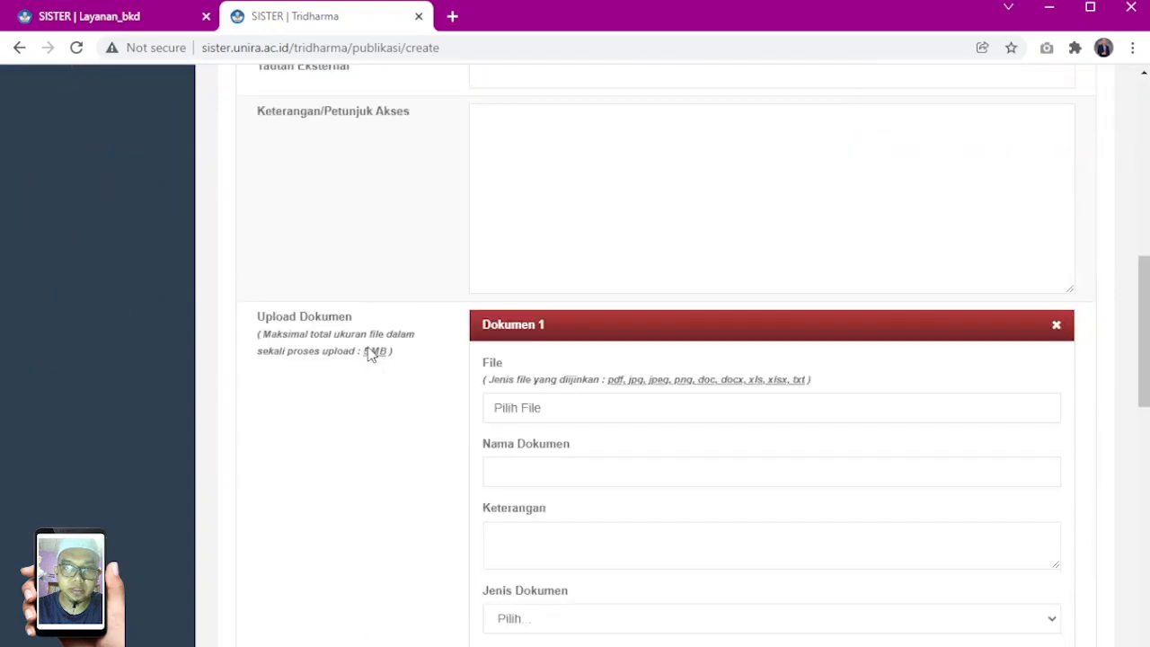
{"action": "scroll", "coordinate": [369, 351], "scroll_direction": "down", "scroll_amount": 7}
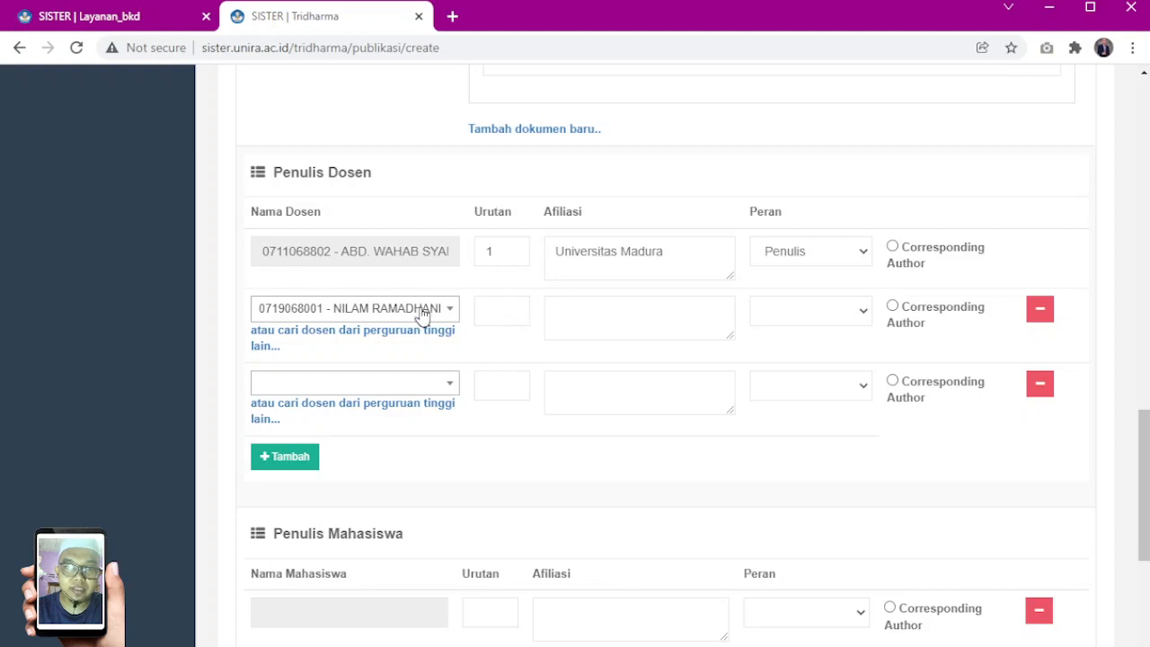
{"action": "left_click", "coordinate": [1039, 388]}
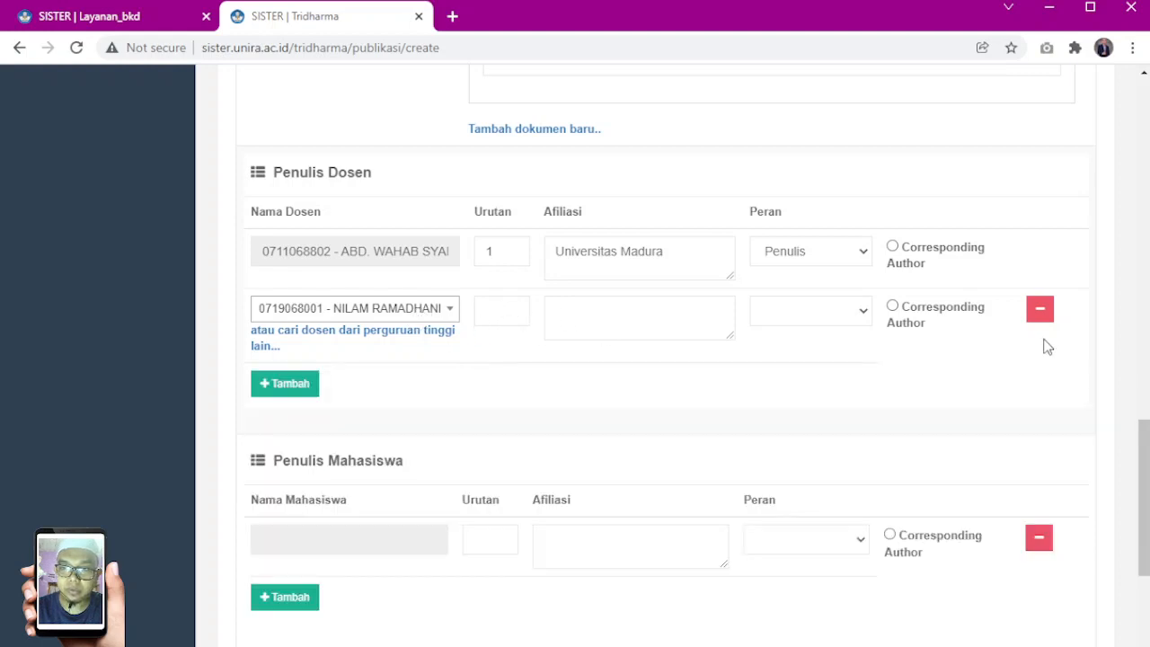
{"action": "left_click", "coordinate": [435, 311]}
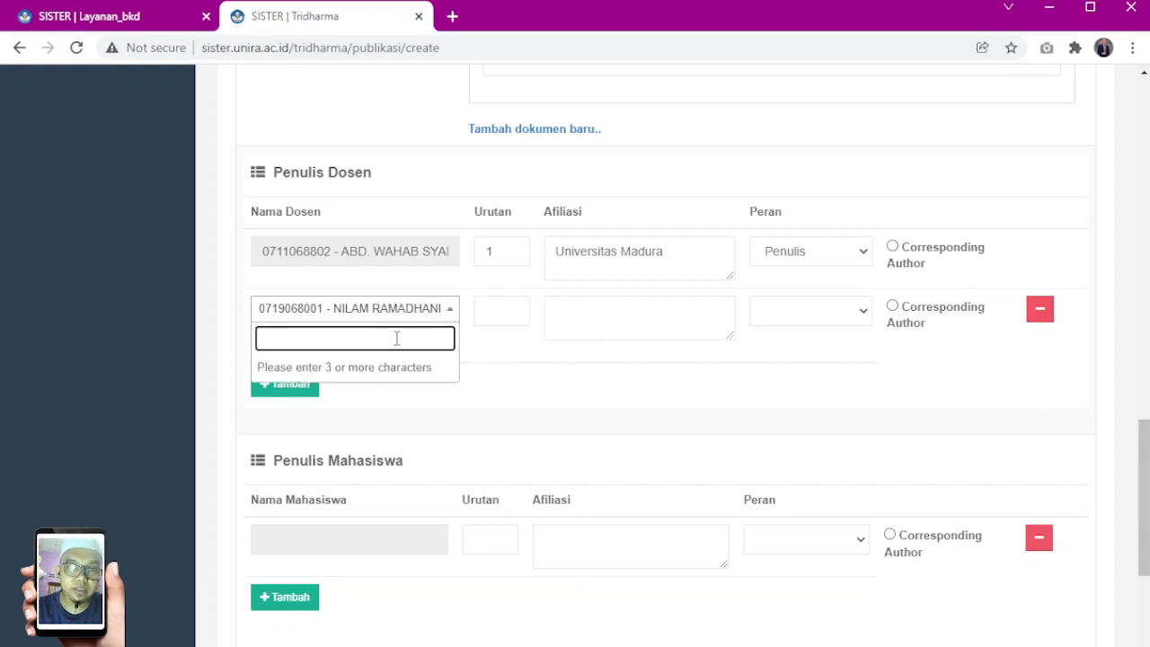
{"action": "left_click", "coordinate": [387, 312]}
{"action": "left_click", "coordinate": [382, 314]}
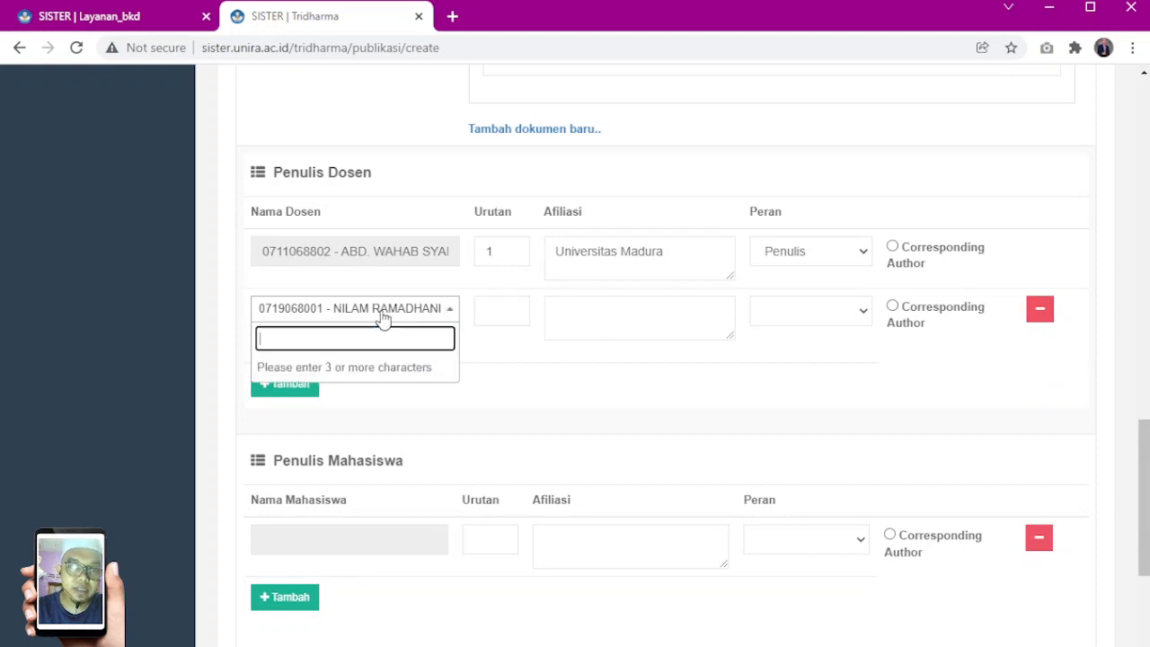
{"action": "left_click", "coordinate": [385, 316]}
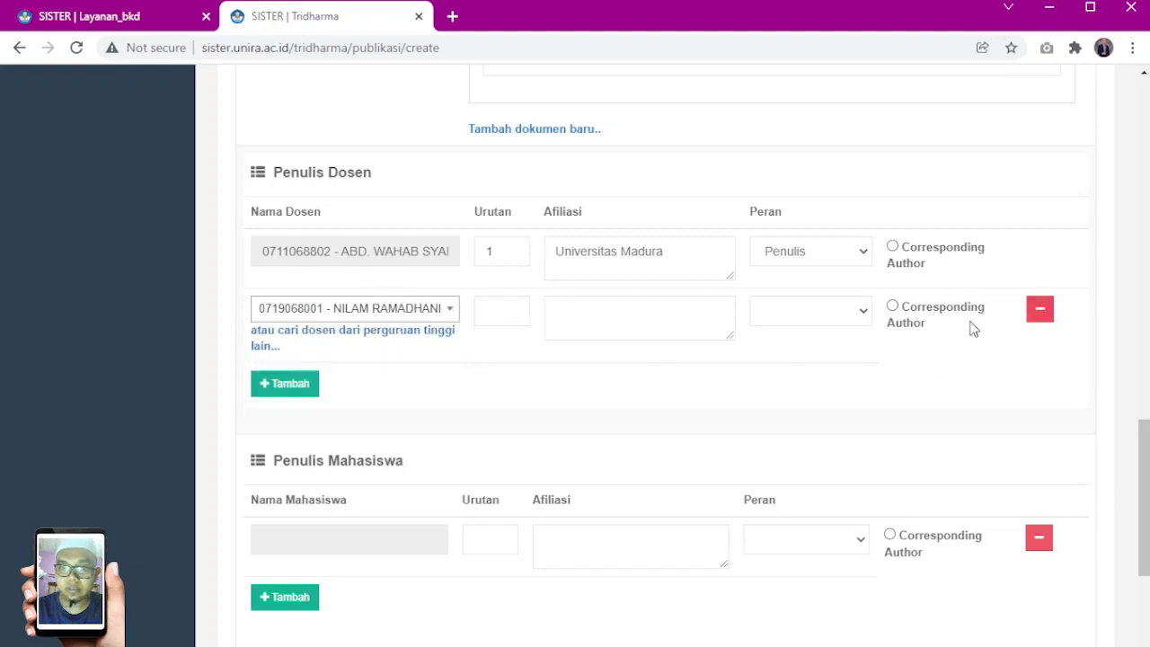
{"action": "left_click", "coordinate": [365, 312]}
{"action": "left_click", "coordinate": [616, 314]}
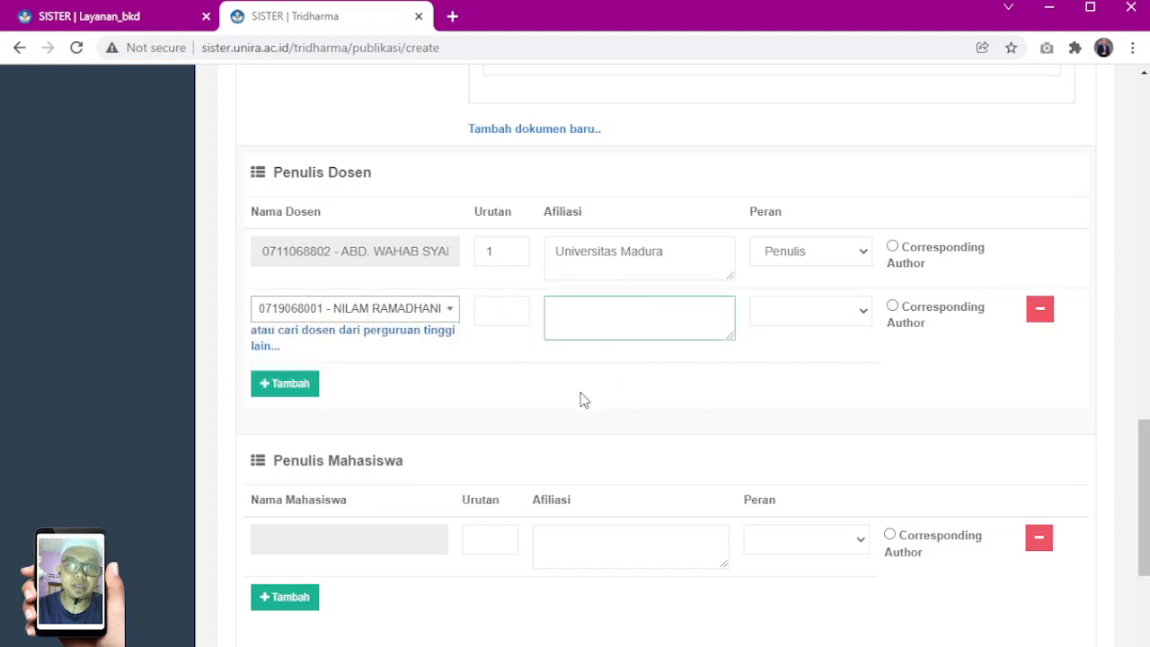
Reload the publication form to reset all its fields and check the emptied author rows
{"action": "scroll", "coordinate": [582, 396], "scroll_direction": "up", "scroll_amount": 15}
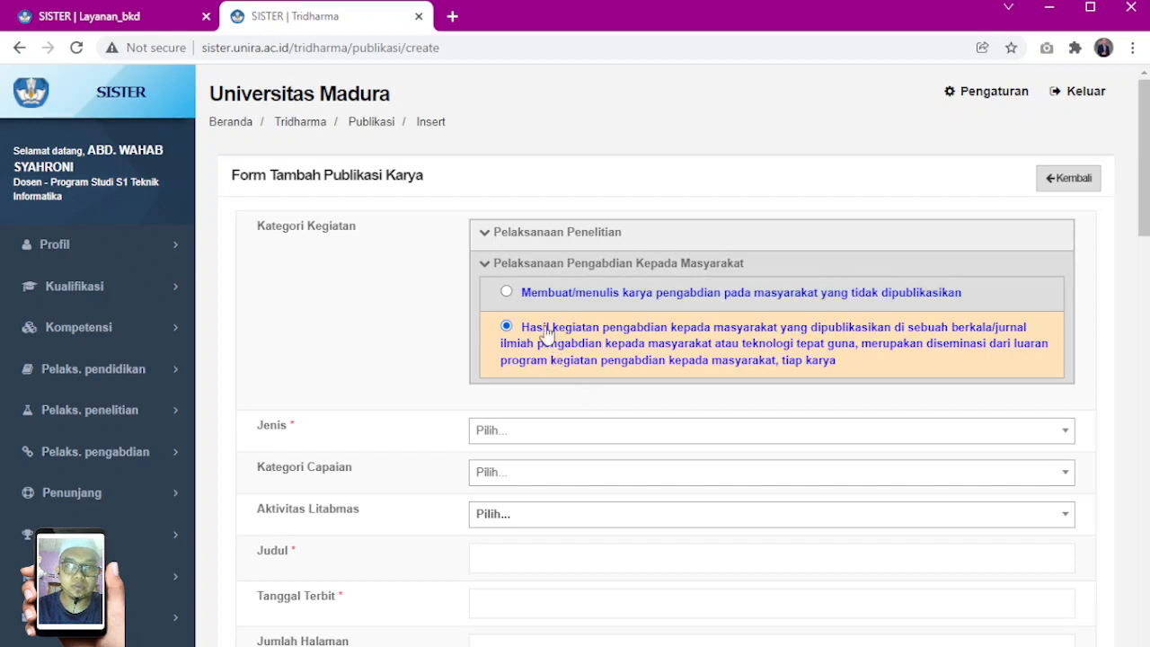
{"action": "left_click", "coordinate": [76, 50]}
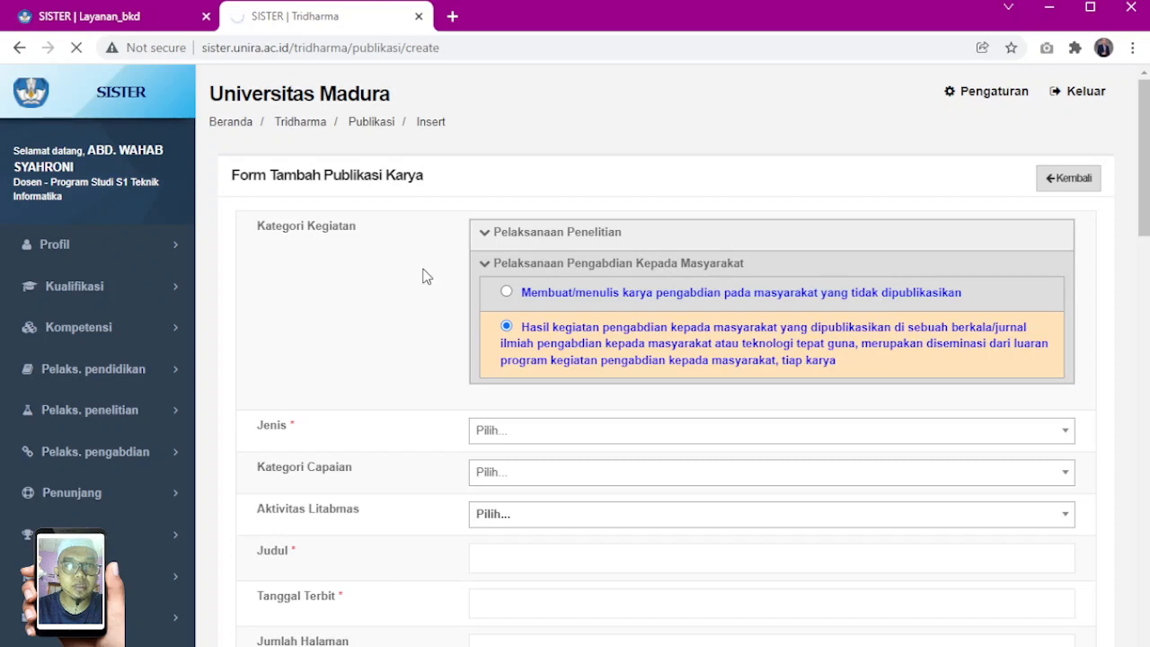
{"action": "scroll", "coordinate": [411, 365], "scroll_direction": "down", "scroll_amount": 15}
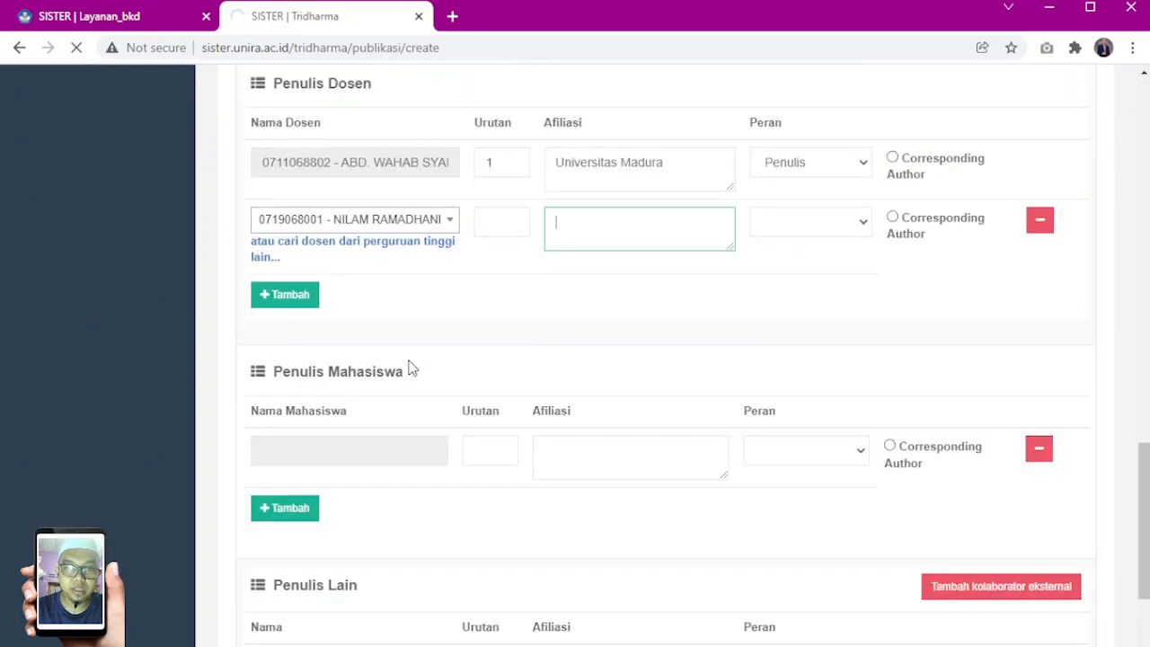
{"action": "scroll", "coordinate": [1007, 228], "scroll_direction": "down", "scroll_amount": 3}
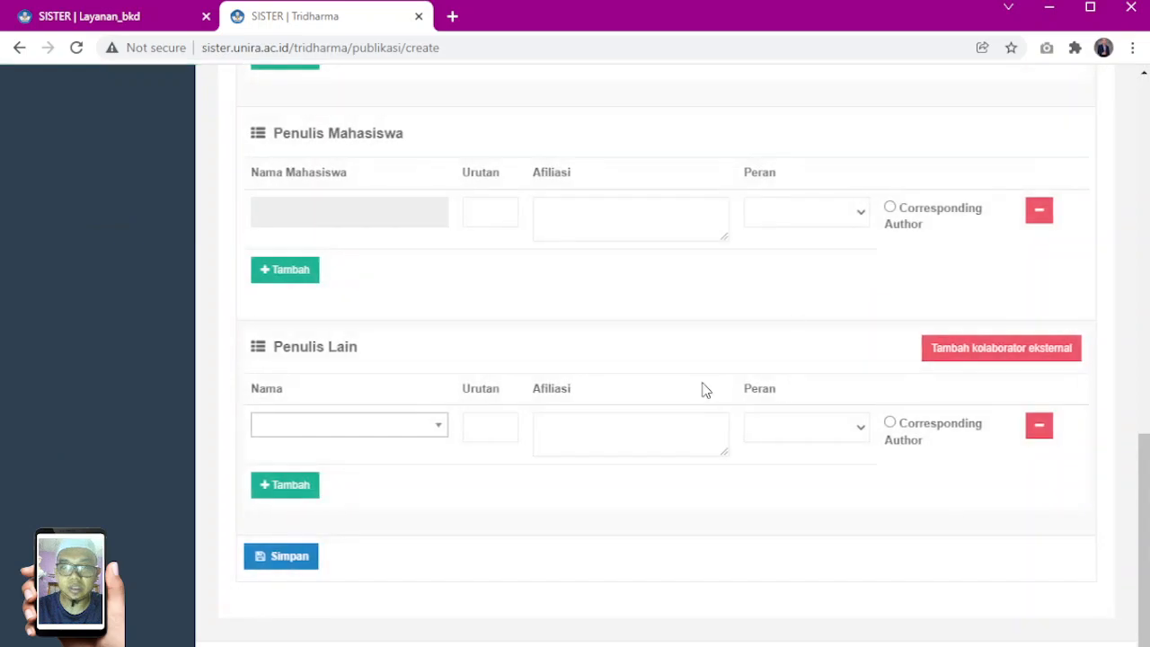
{"action": "scroll", "coordinate": [501, 320], "scroll_direction": "up", "scroll_amount": 9}
{"action": "scroll", "coordinate": [503, 318], "scroll_direction": "down", "scroll_amount": 6}
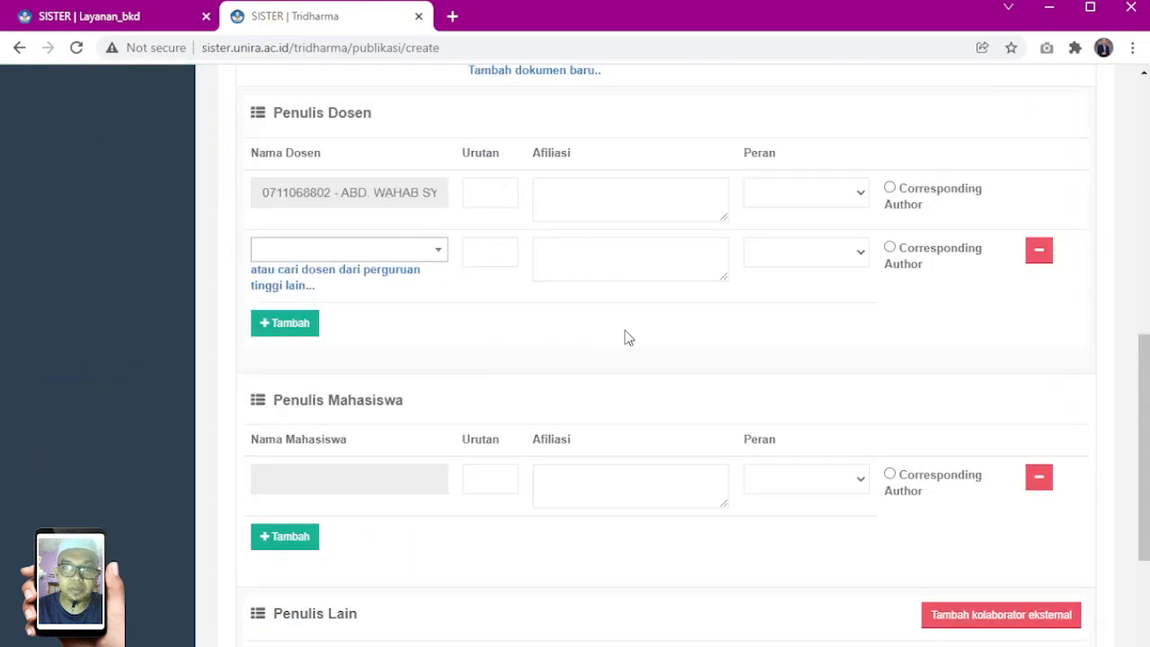
{"action": "scroll", "coordinate": [620, 334], "scroll_direction": "up", "scroll_amount": 10}
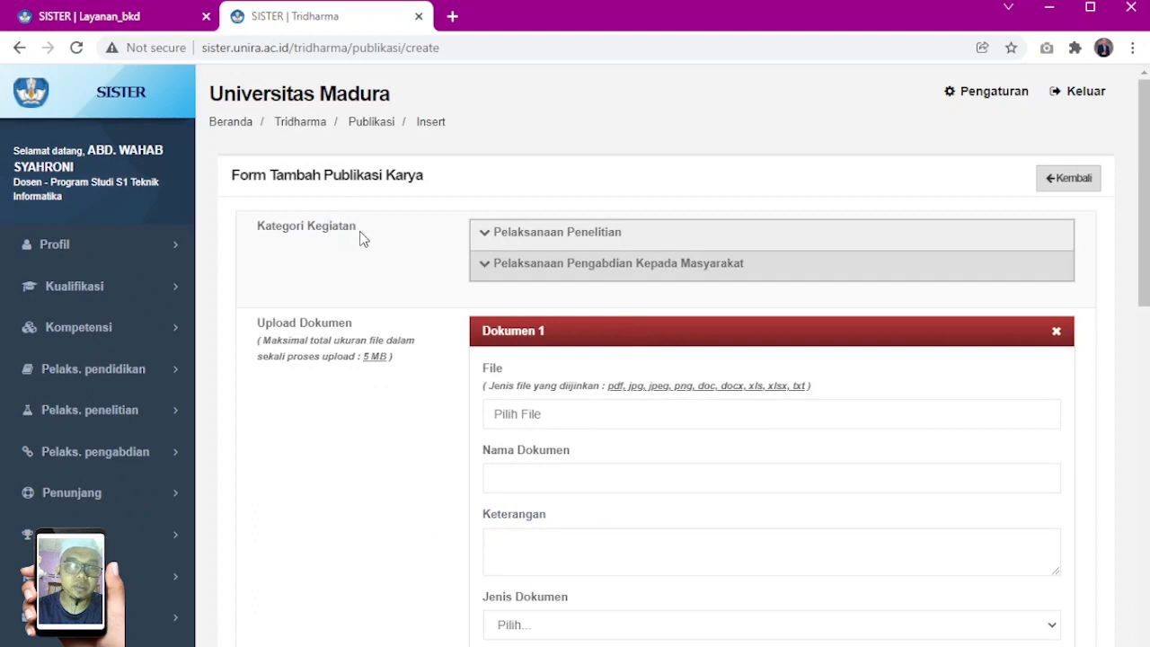
Choose the Pengabdian category for results published in a journal, with Jenis Jurnal nasional and Kategori Capaian Publikasi
{"action": "left_click", "coordinate": [509, 265]}
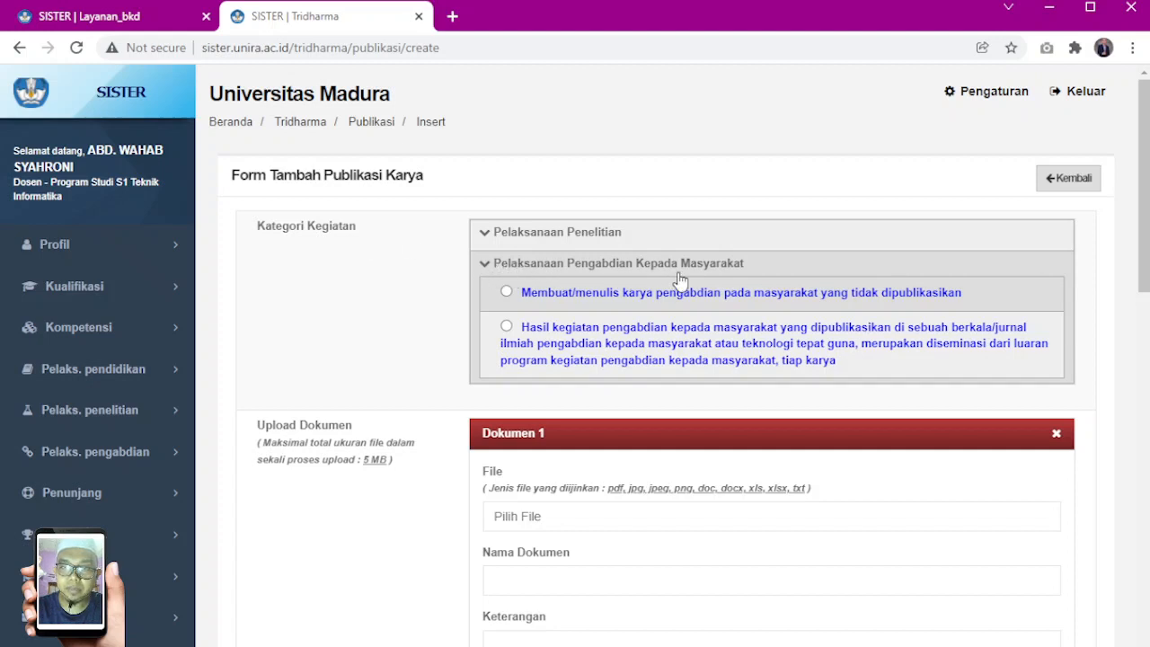
{"action": "left_click", "coordinate": [507, 329]}
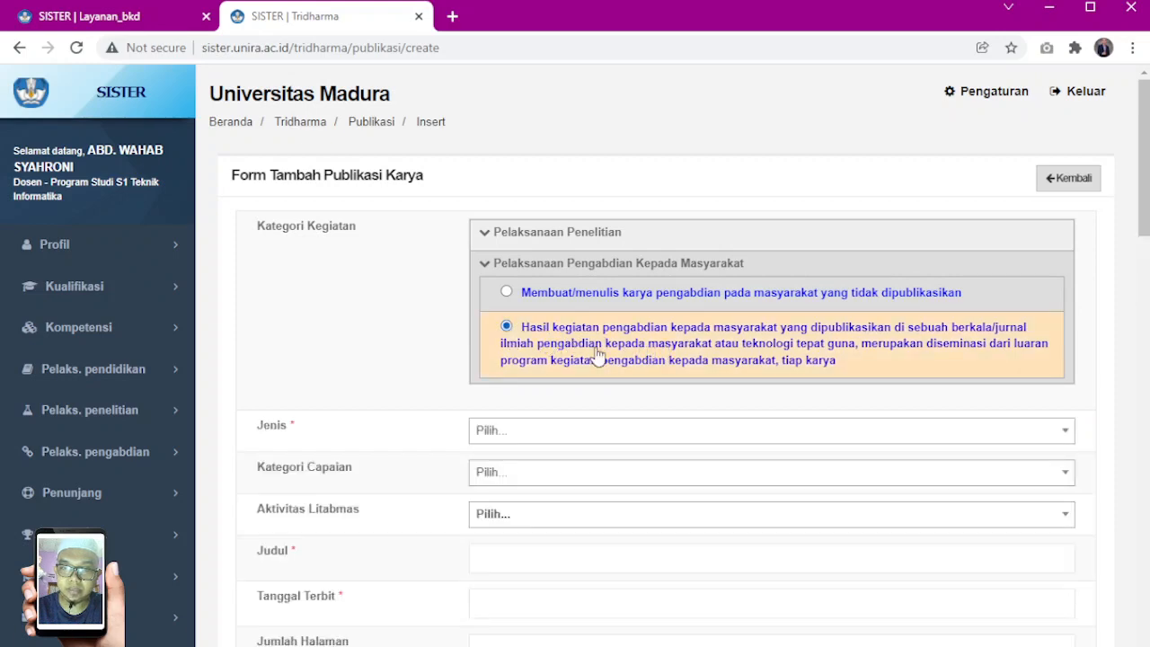
{"action": "scroll", "coordinate": [595, 352], "scroll_direction": "down", "scroll_amount": 2}
{"action": "left_click", "coordinate": [541, 255]}
{"action": "left_click", "coordinate": [541, 307]}
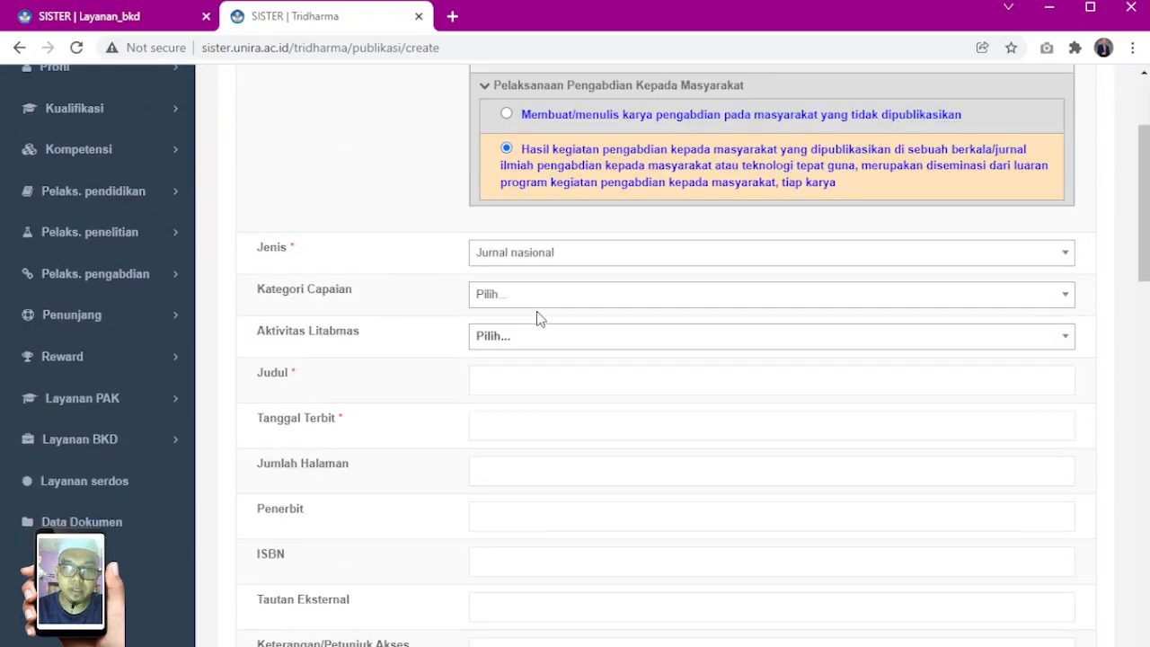
{"action": "left_click", "coordinate": [524, 309]}
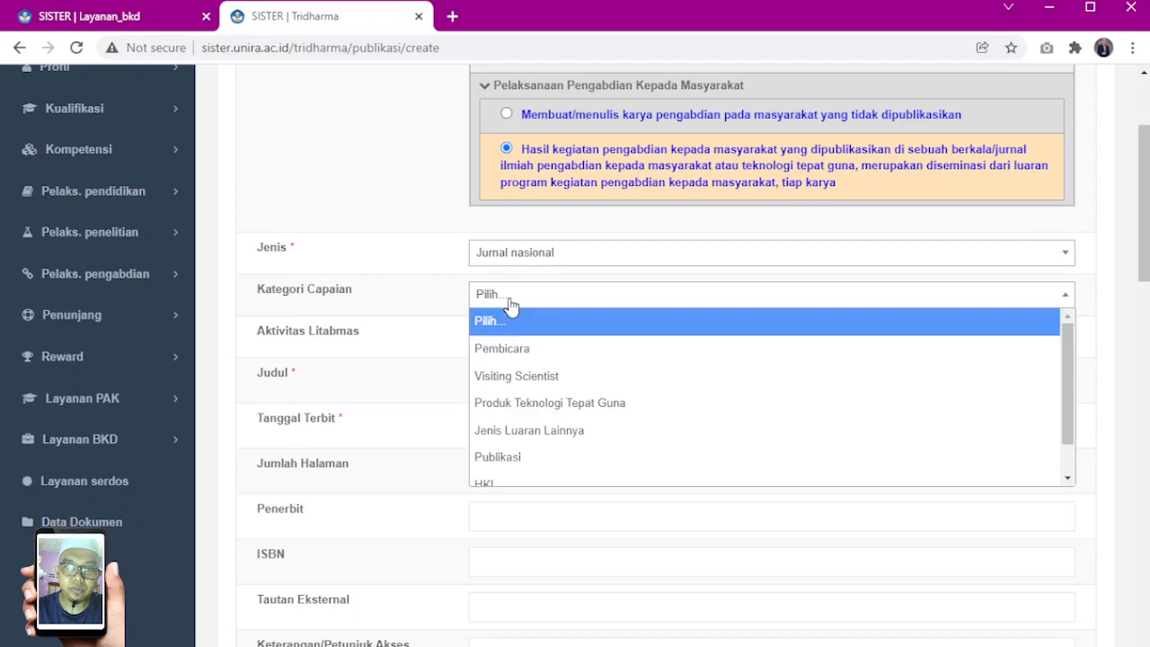
{"action": "left_click", "coordinate": [514, 456]}
Enter the Judul "contoh judul jurnal pengabdian ku", Tanggal Terbit 01/01/2022 and Jumlah Halaman 8
{"action": "left_click", "coordinate": [476, 379]}
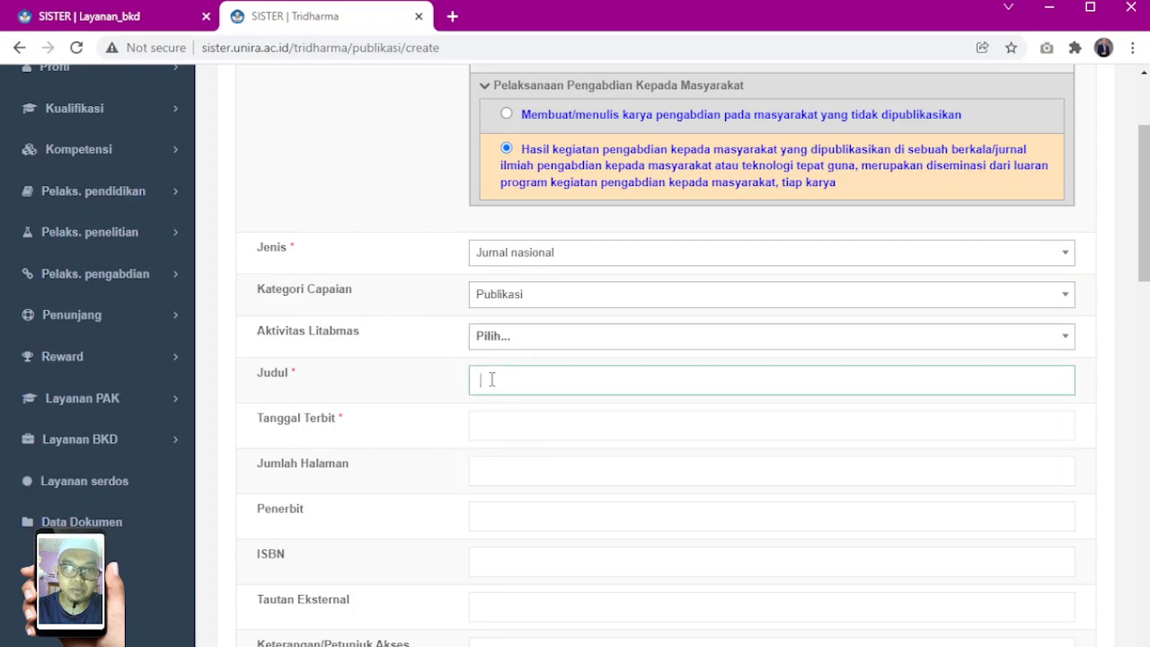
{"action": "type", "text": "contoh judul jurnal pengabdian ku"}
{"action": "left_click_drag", "start_coordinate": [673, 380], "coordinate": [425, 381]}
{"action": "scroll", "coordinate": [423, 377], "scroll_direction": "down", "scroll_amount": 1}
{"action": "left_click", "coordinate": [493, 334]}
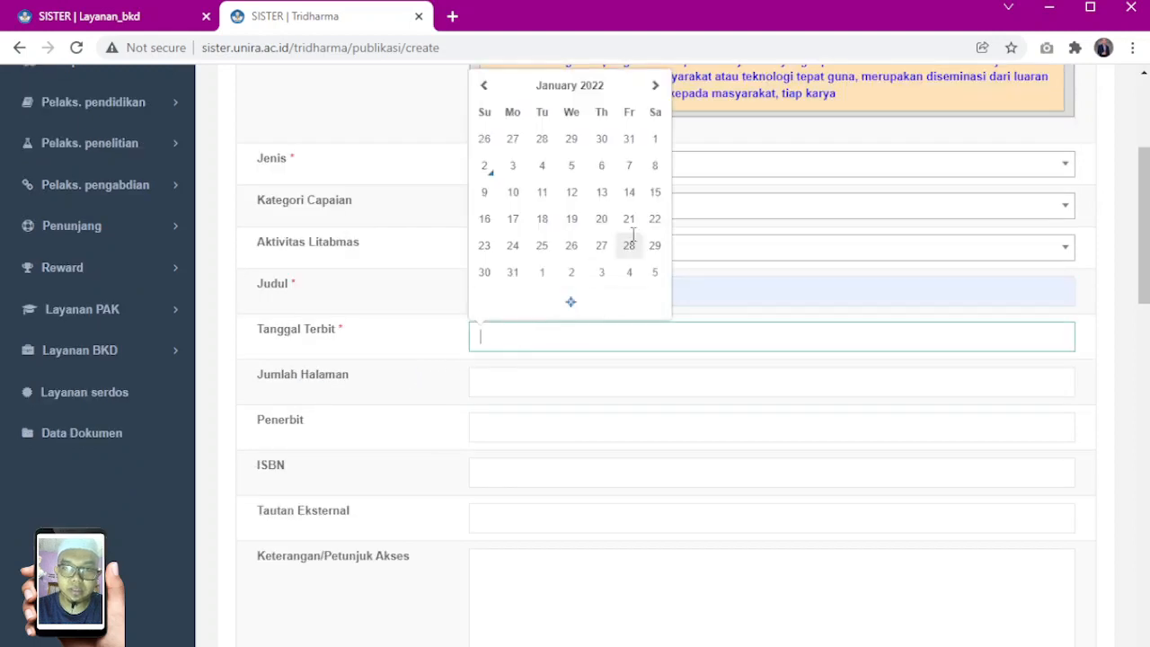
{"action": "left_click", "coordinate": [652, 144]}
{"action": "left_click", "coordinate": [513, 381]}
{"action": "type", "text": "8"}
Set the Penerbit to penerbitku and the ISBN to 2621-7910, leaving Tautan Eksternal empty
{"action": "left_click", "coordinate": [506, 430]}
{"action": "left_click", "coordinate": [536, 499]}
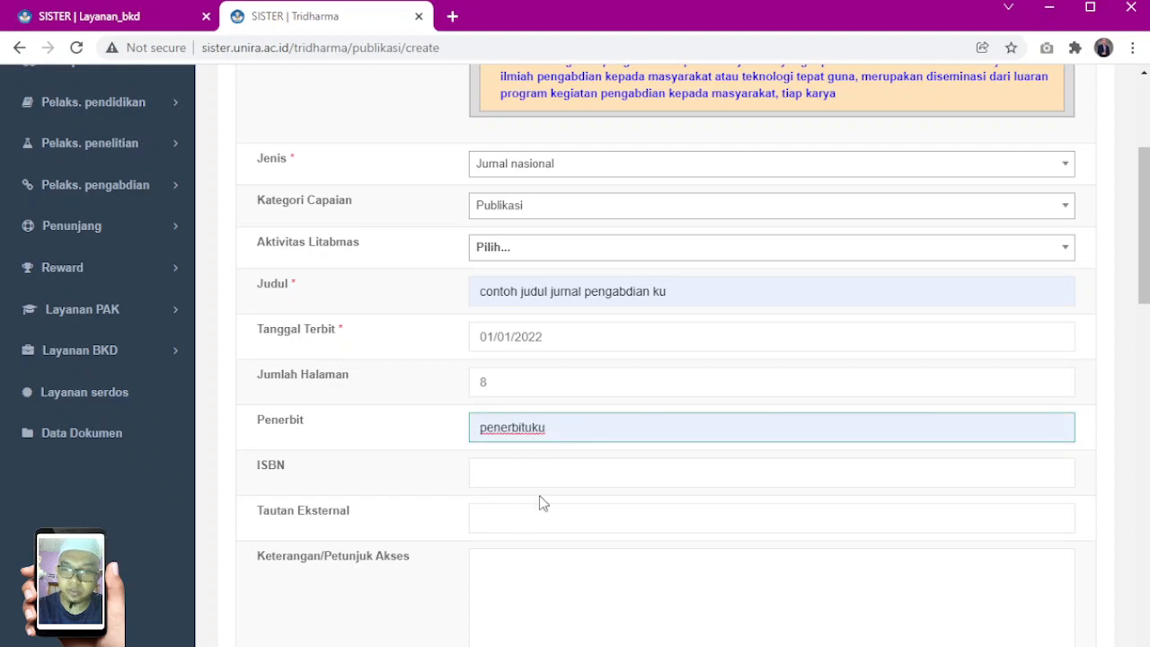
{"action": "key", "text": "Left"}
{"action": "key", "text": "Left"}
{"action": "key", "text": "BackSpace"}
{"action": "scroll", "coordinate": [421, 444], "scroll_direction": "down", "scroll_amount": 1}
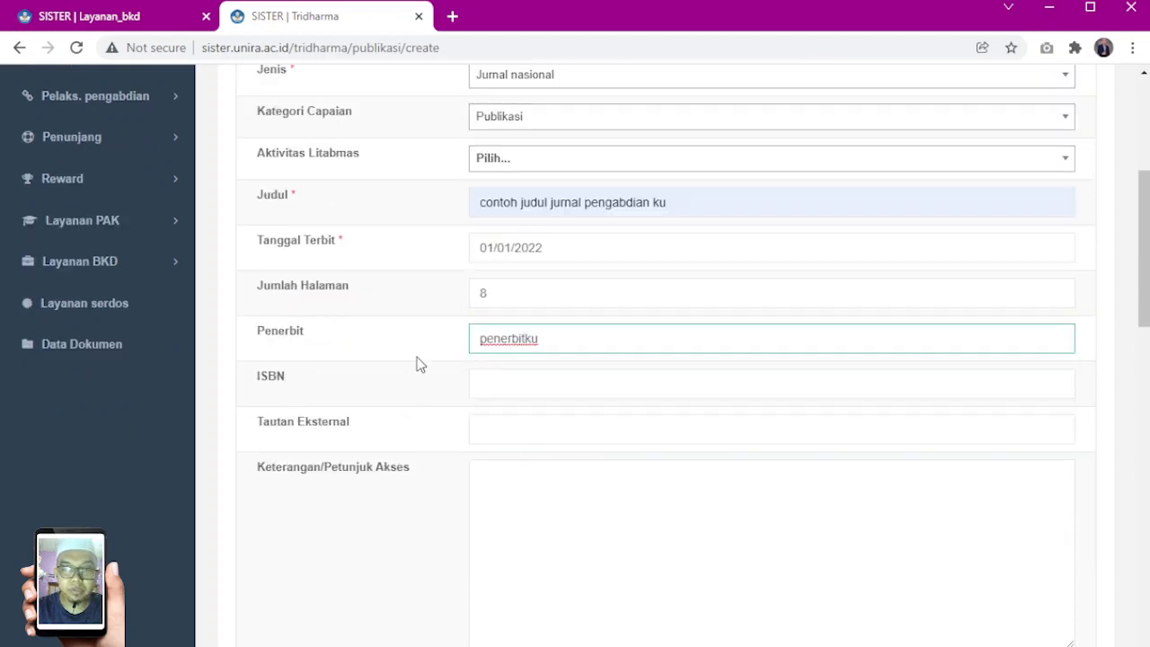
{"action": "left_click", "coordinate": [512, 379]}
{"action": "left_click", "coordinate": [521, 422]}
{"action": "left_click", "coordinate": [522, 430]}
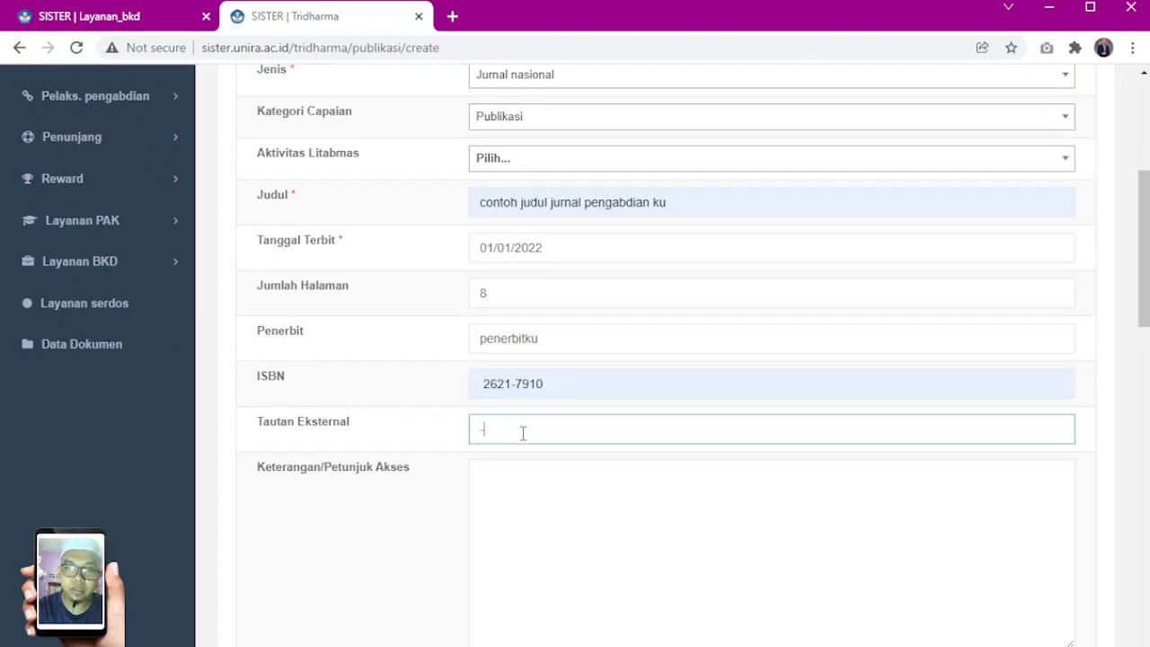
{"action": "scroll", "coordinate": [411, 347], "scroll_direction": "down", "scroll_amount": 4}
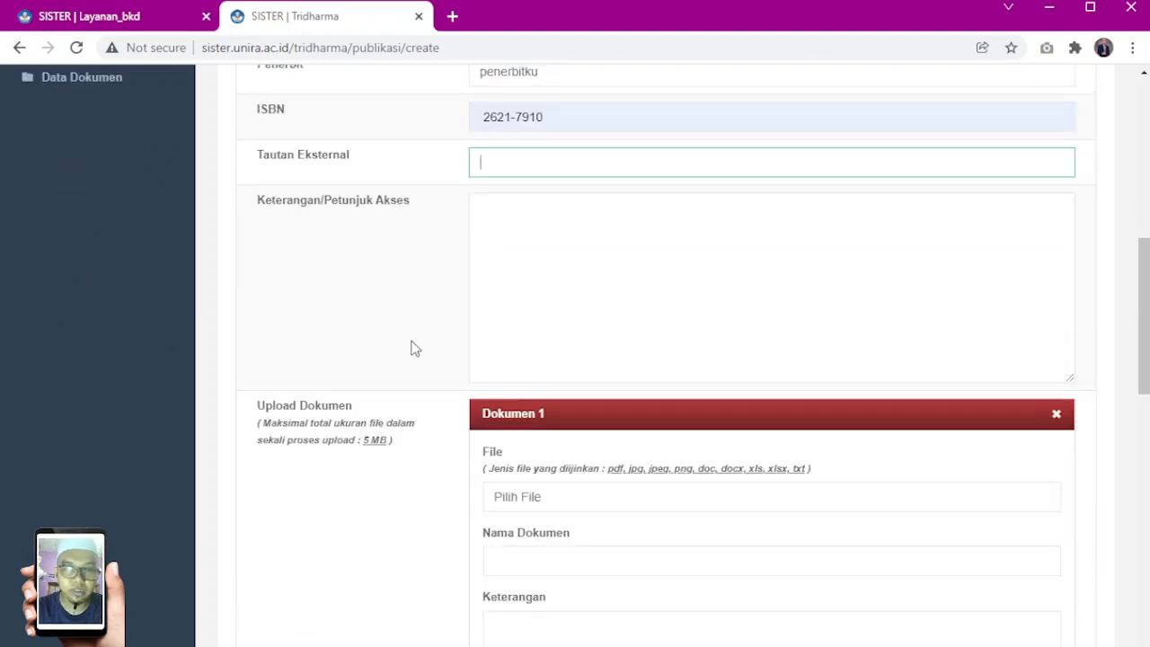
Attach INVOICE-8 Desember 2021.pdf as Dokumen 1, name it Jurnal Pengabdian and choose its Jenis Dokumen
{"action": "left_click", "coordinate": [536, 414]}
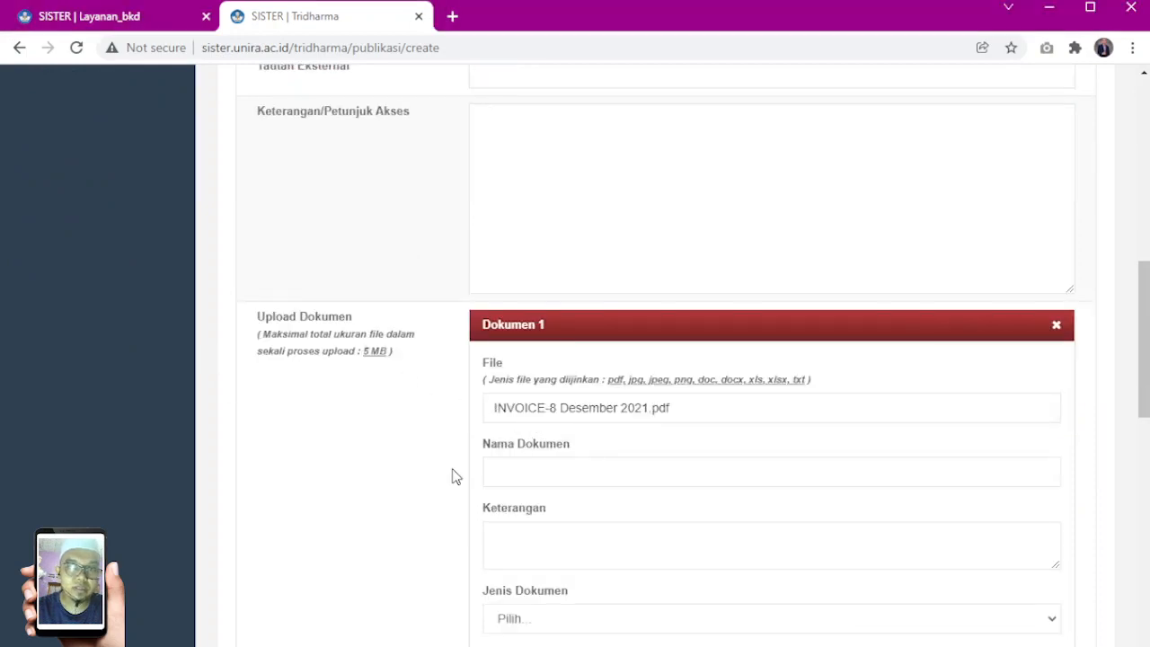
{"action": "scroll", "coordinate": [432, 387], "scroll_direction": "down", "scroll_amount": 3}
{"action": "left_click", "coordinate": [525, 204]}
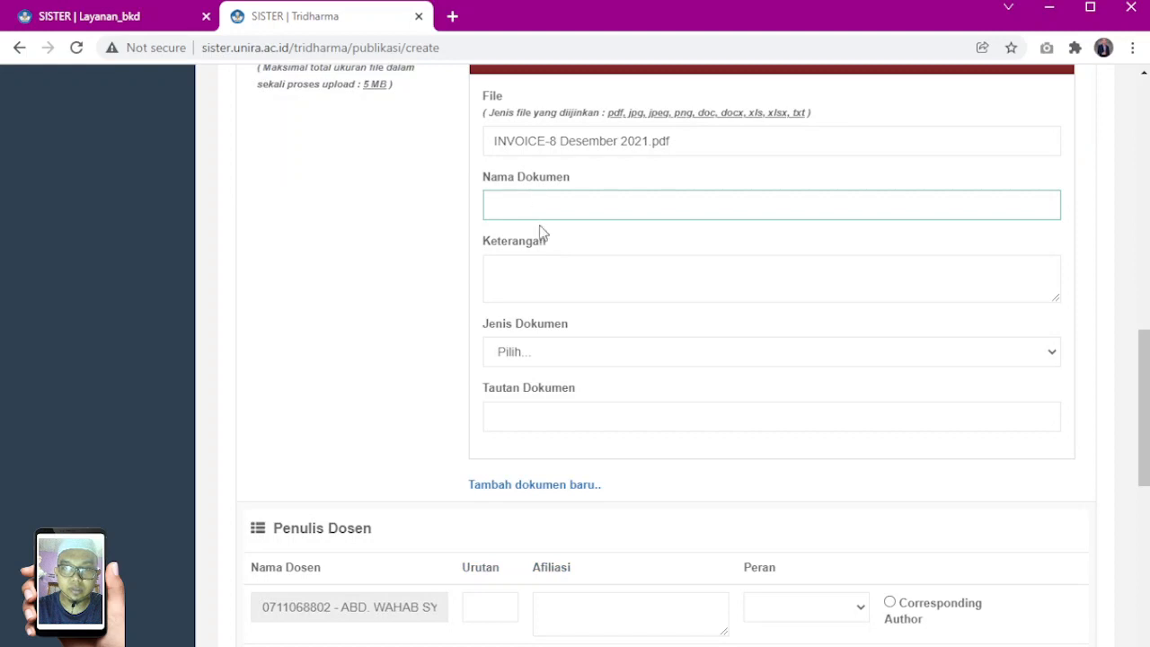
{"action": "left_click", "coordinate": [555, 308]}
{"action": "left_click", "coordinate": [570, 406]}
{"action": "left_click_drag", "start_coordinate": [599, 205], "coordinate": [703, 204]}
{"action": "key", "text": "BackSpace"}
{"action": "left_click", "coordinate": [382, 224]}
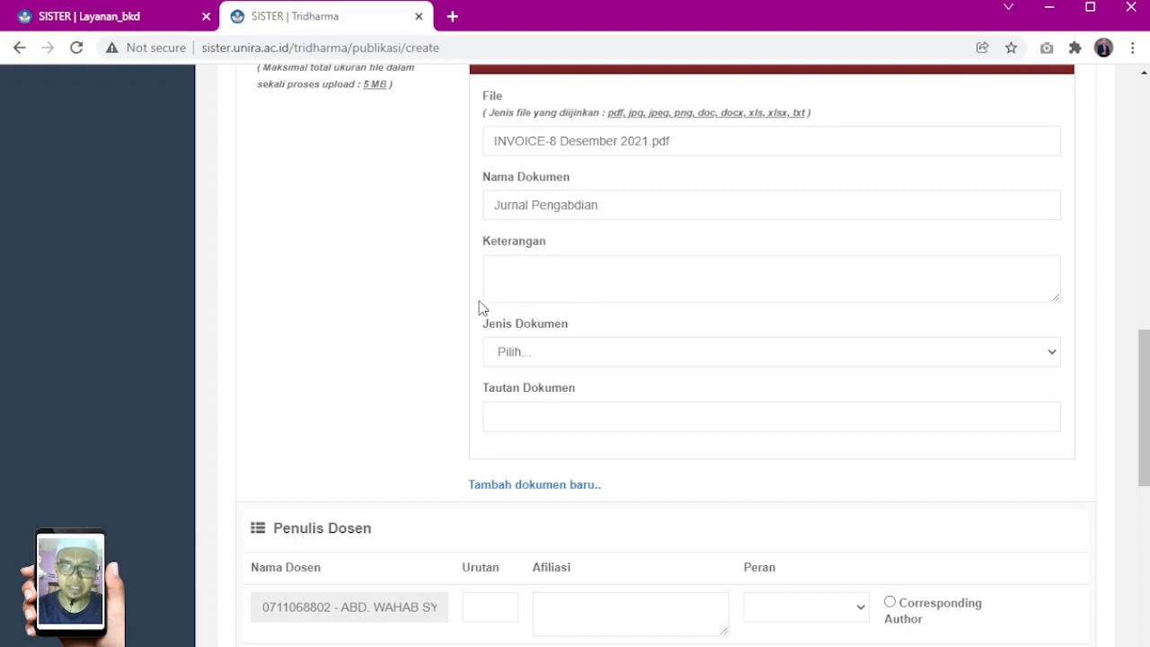
{"action": "left_click", "coordinate": [544, 352]}
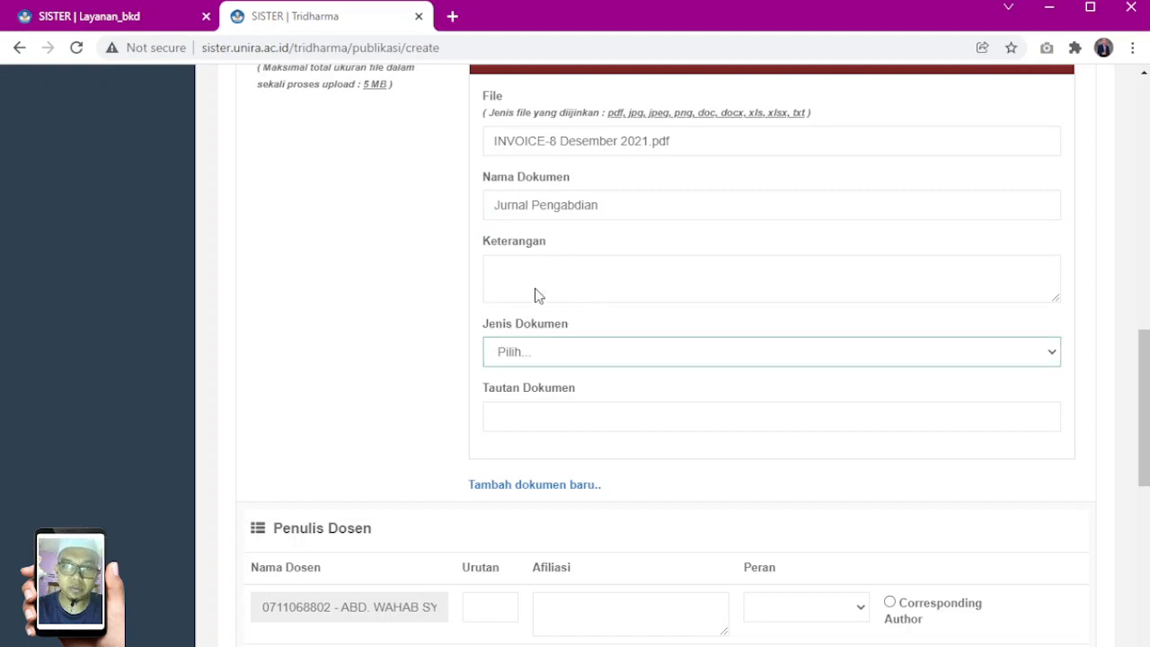
{"action": "left_click", "coordinate": [529, 316]}
Fill in the first Penulis Dosen row with Urutan 1, Afiliasi Universitas Madura and Peran Penulis
{"action": "scroll", "coordinate": [410, 300], "scroll_direction": "down", "scroll_amount": 4}
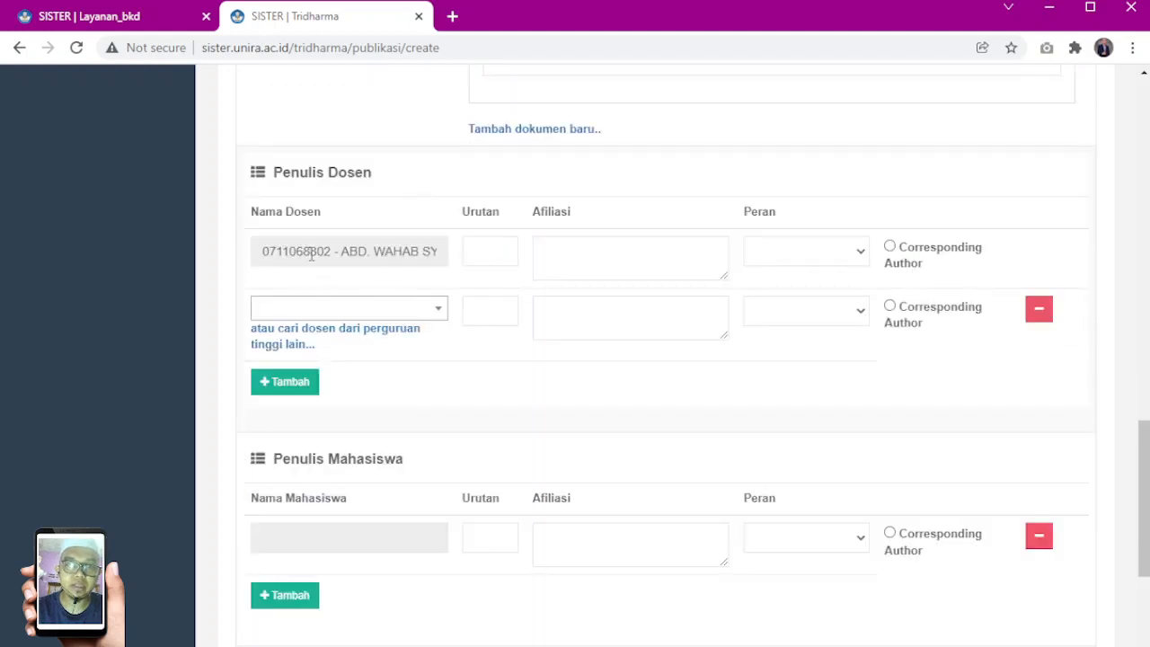
{"action": "left_click", "coordinate": [479, 253]}
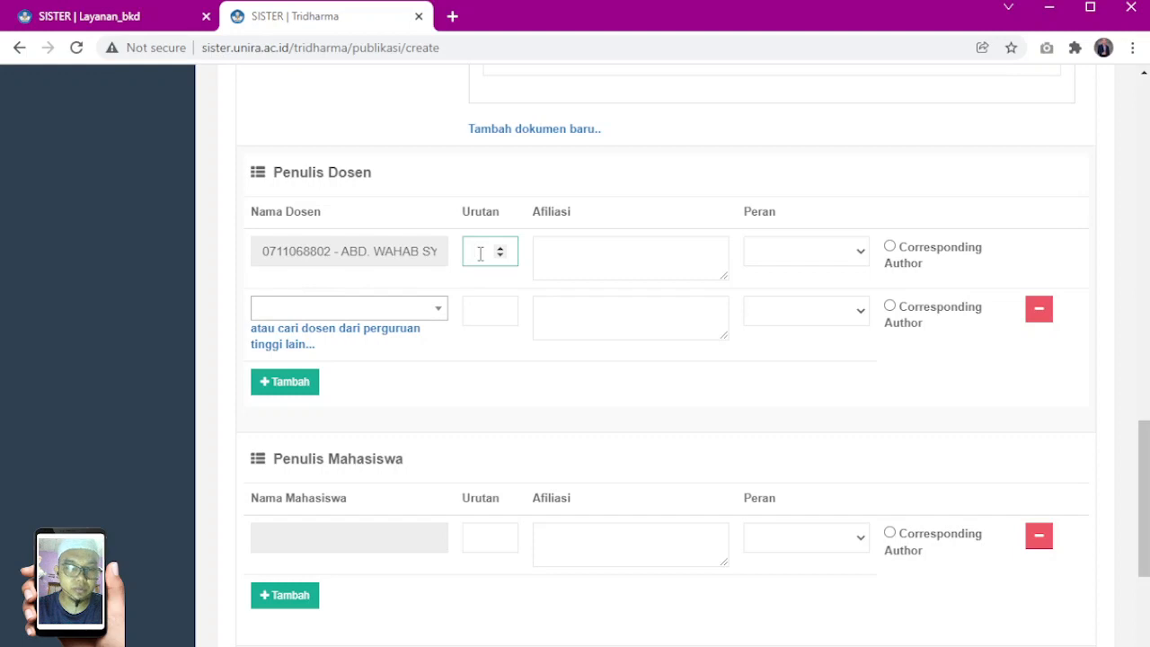
{"action": "left_click", "coordinate": [568, 248]}
{"action": "type", "text": "Universitas Madura"}
{"action": "left_click", "coordinate": [821, 262]}
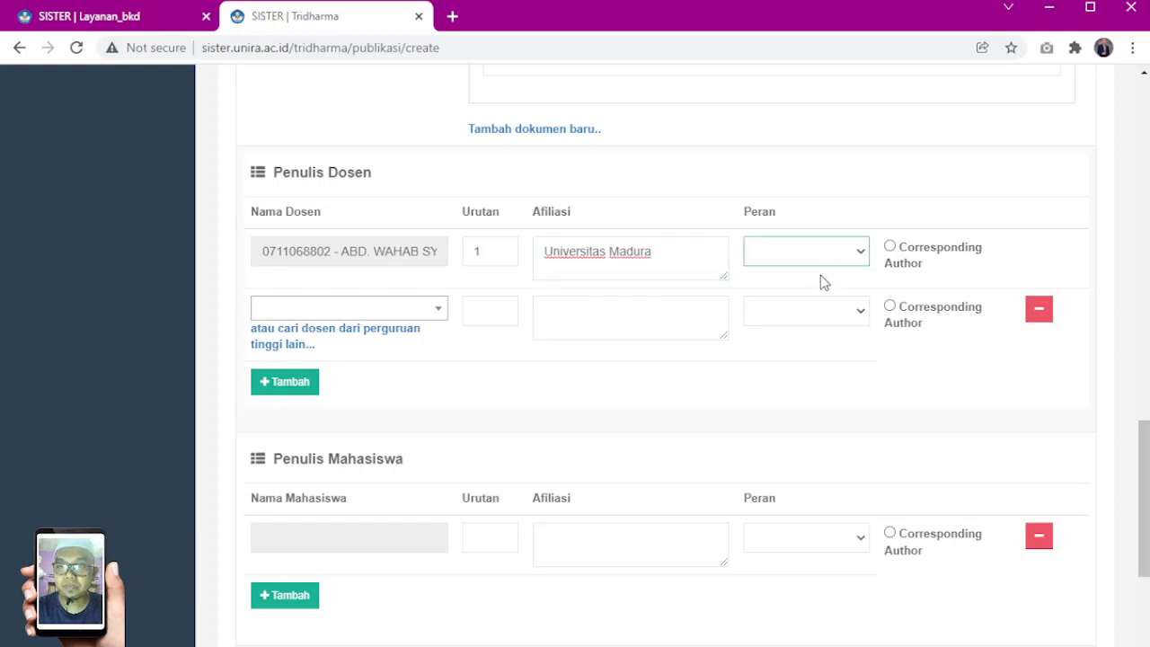
{"action": "left_click", "coordinate": [809, 291]}
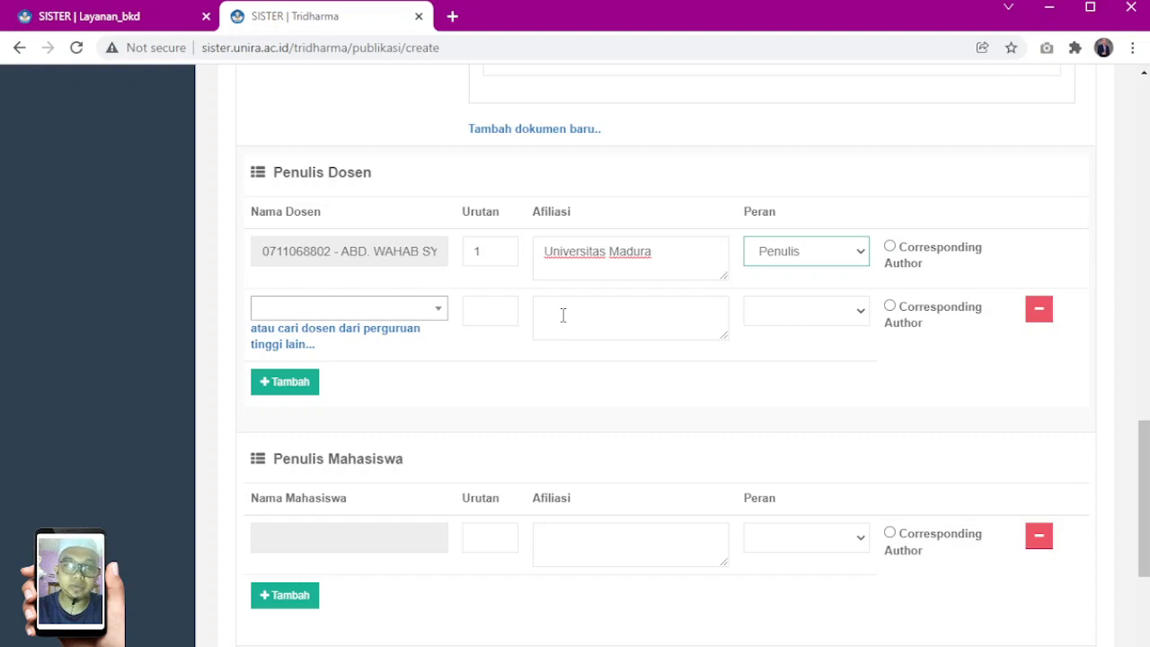
Save the publication with the second author row left empty and check the save message
{"action": "scroll", "coordinate": [563, 315], "scroll_direction": "down", "scroll_amount": 4}
{"action": "left_click", "coordinate": [296, 562]}
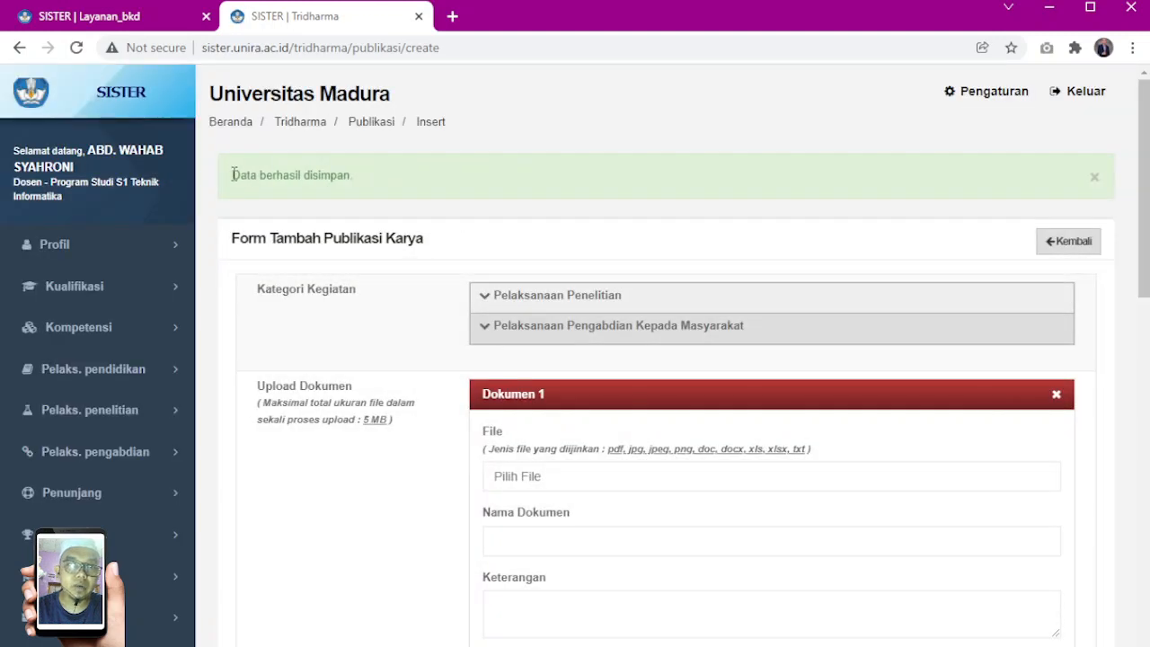
{"action": "left_click_drag", "start_coordinate": [232, 174], "coordinate": [421, 199]}
{"action": "left_click", "coordinate": [367, 178]}
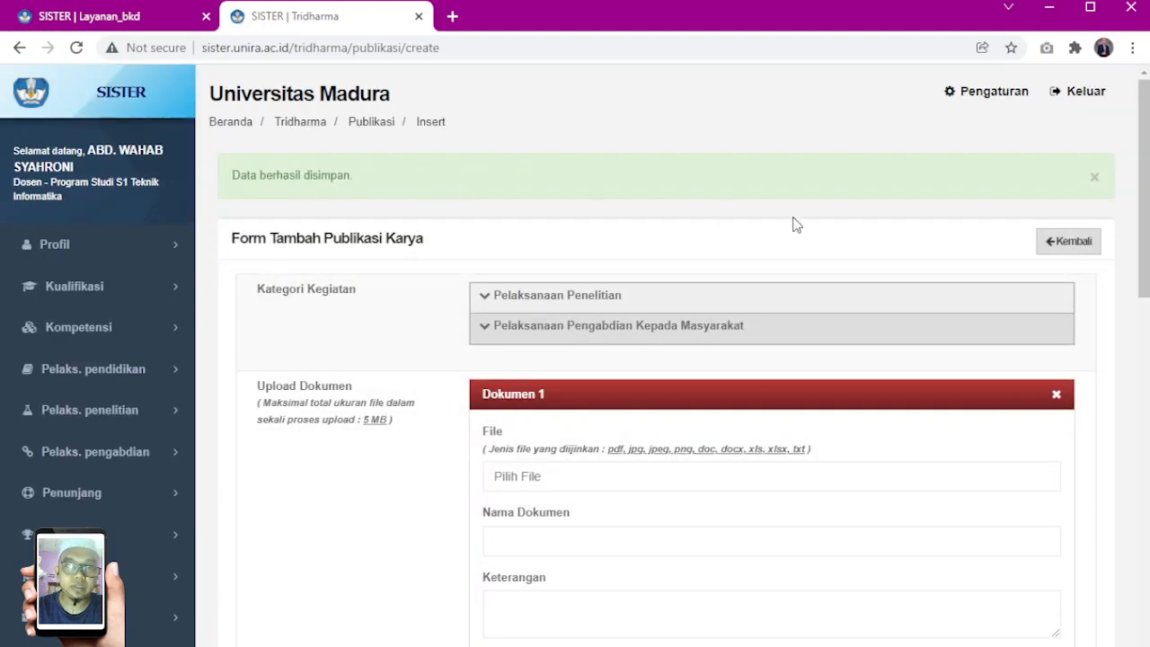
Return to the Publikasi Karya list and check the new publication's Judul, Tanggal Terbit and Rubrik BKD
{"action": "left_click", "coordinate": [1065, 254]}
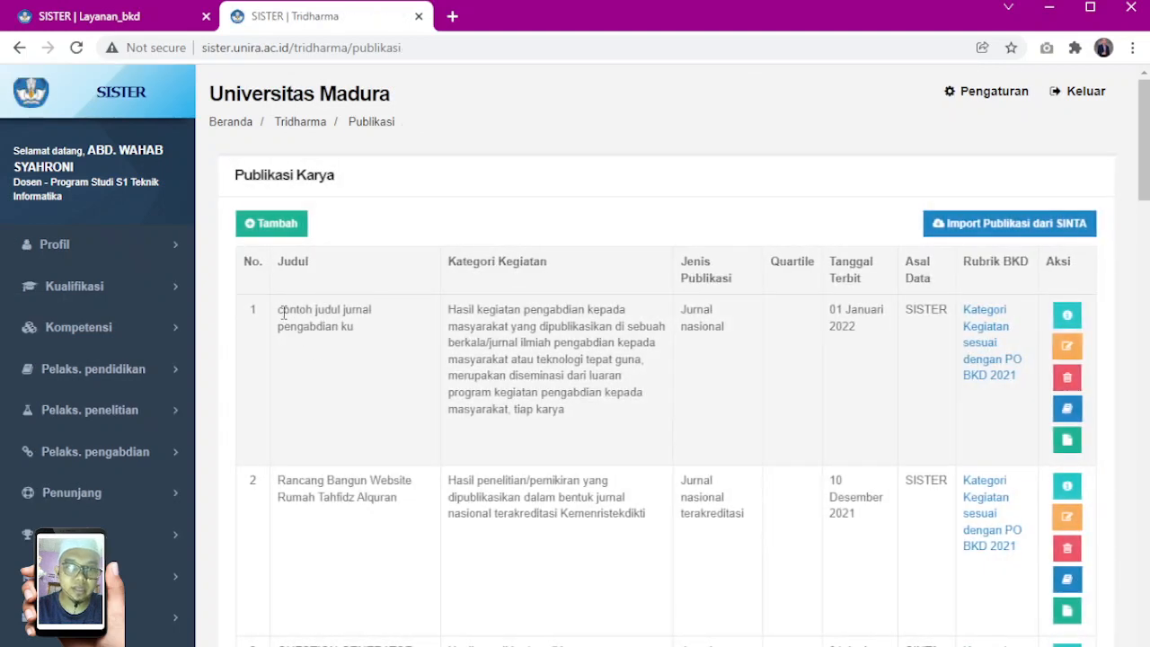
{"action": "left_click_drag", "start_coordinate": [278, 311], "coordinate": [361, 331]}
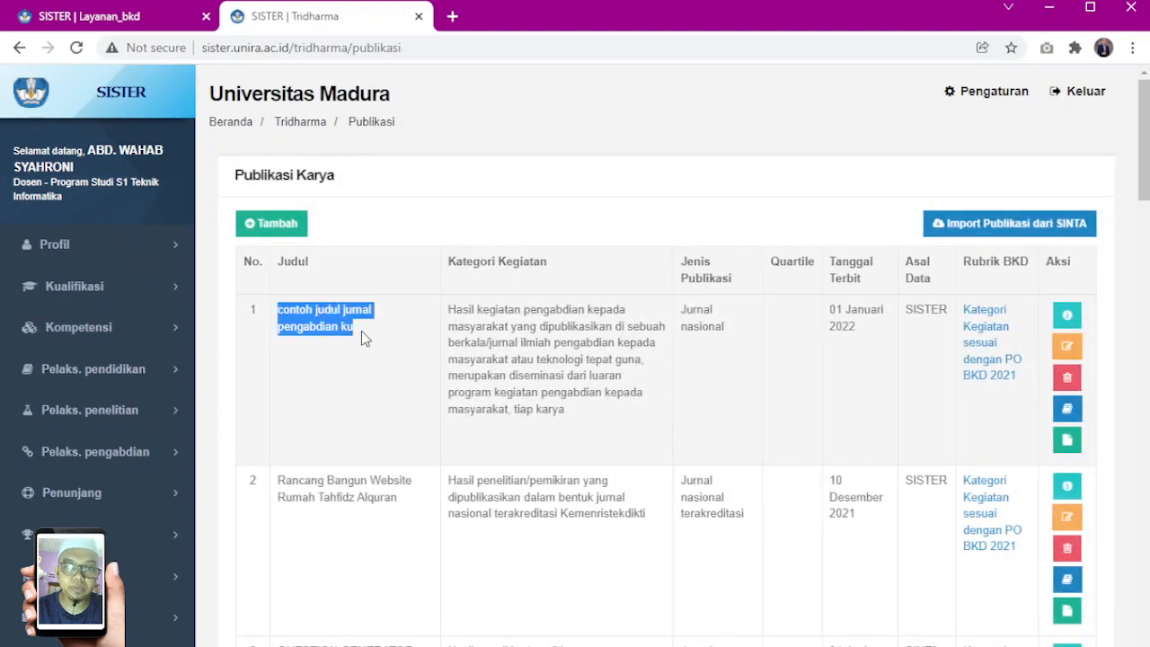
{"action": "left_click", "coordinate": [364, 334]}
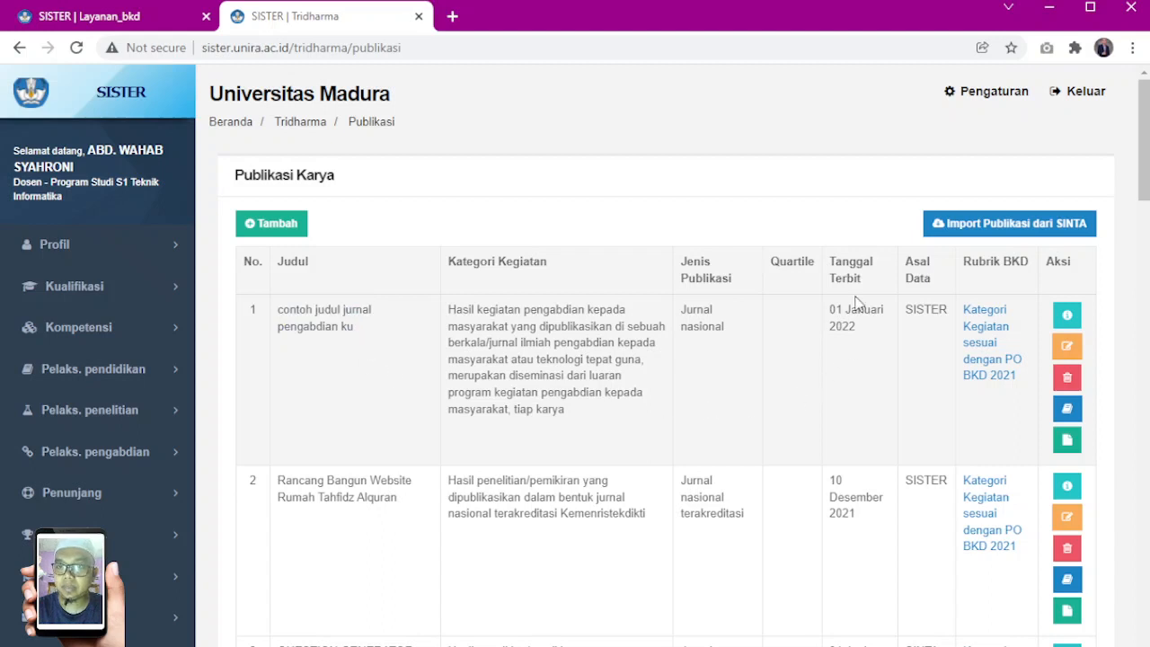
{"action": "left_click_drag", "start_coordinate": [831, 262], "coordinate": [863, 334]}
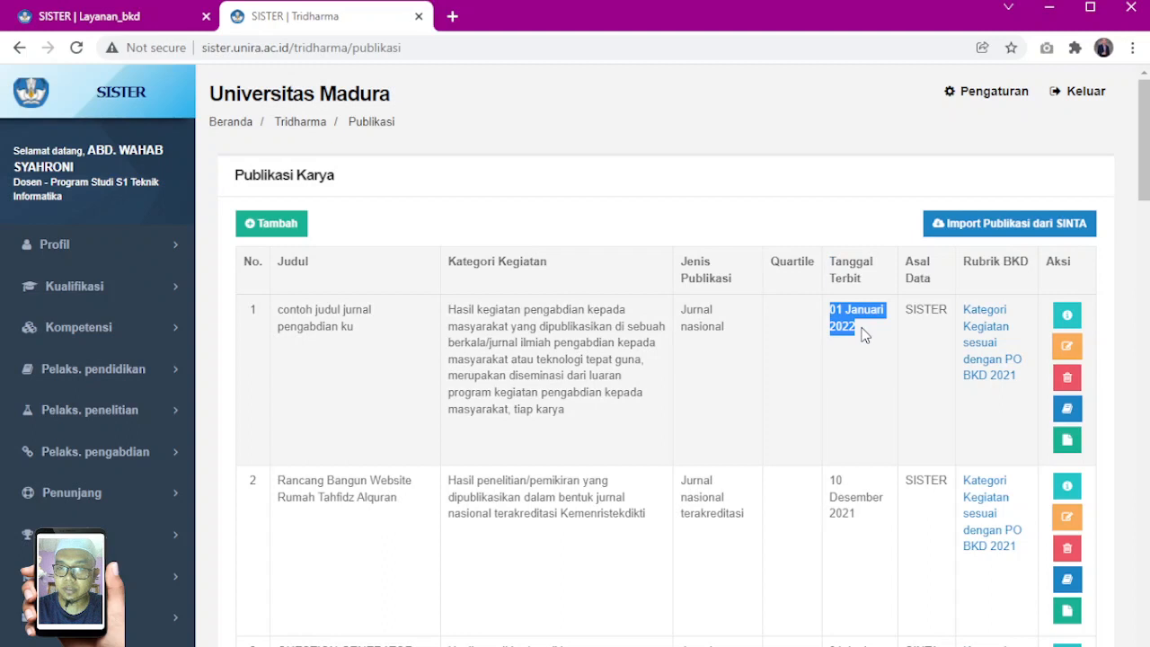
{"action": "left_click", "coordinate": [966, 308]}
{"action": "left_click_drag", "start_coordinate": [963, 261], "coordinate": [1030, 263]}
{"action": "left_click_drag", "start_coordinate": [964, 312], "coordinate": [1029, 385]}
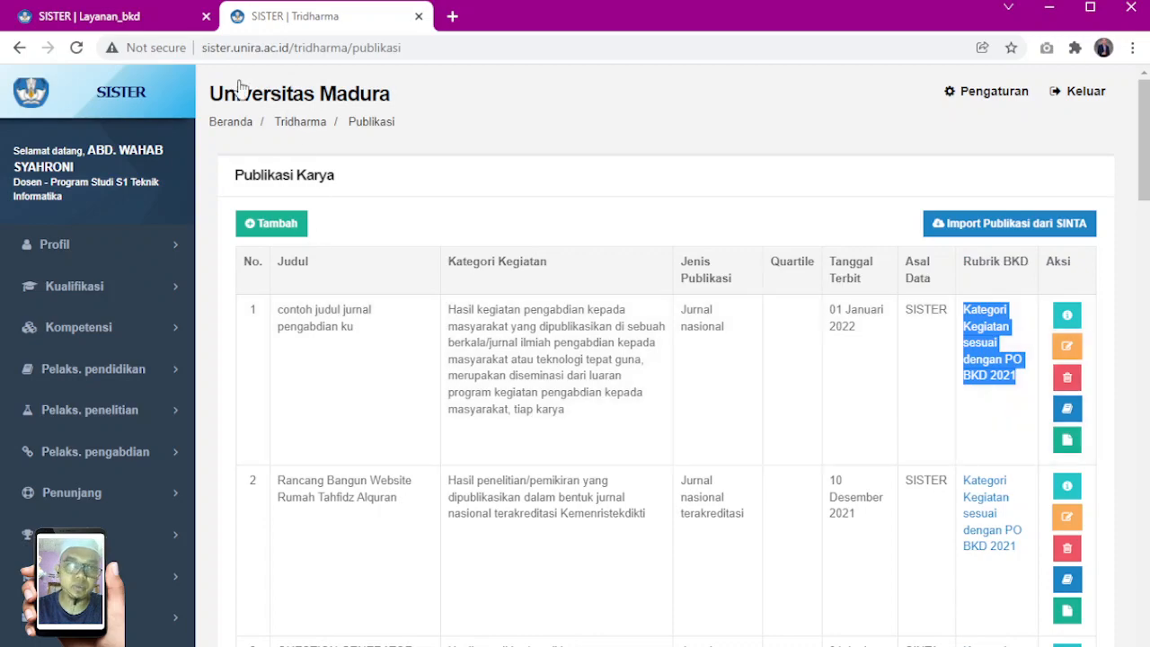
In the BKD report's Pelaksanaan Pengabdian, pull performance data from the portfolio for section F and acknowledge the confirmation
{"action": "left_click", "coordinate": [136, 21]}
{"action": "scroll", "coordinate": [716, 339], "scroll_direction": "up", "scroll_amount": 15}
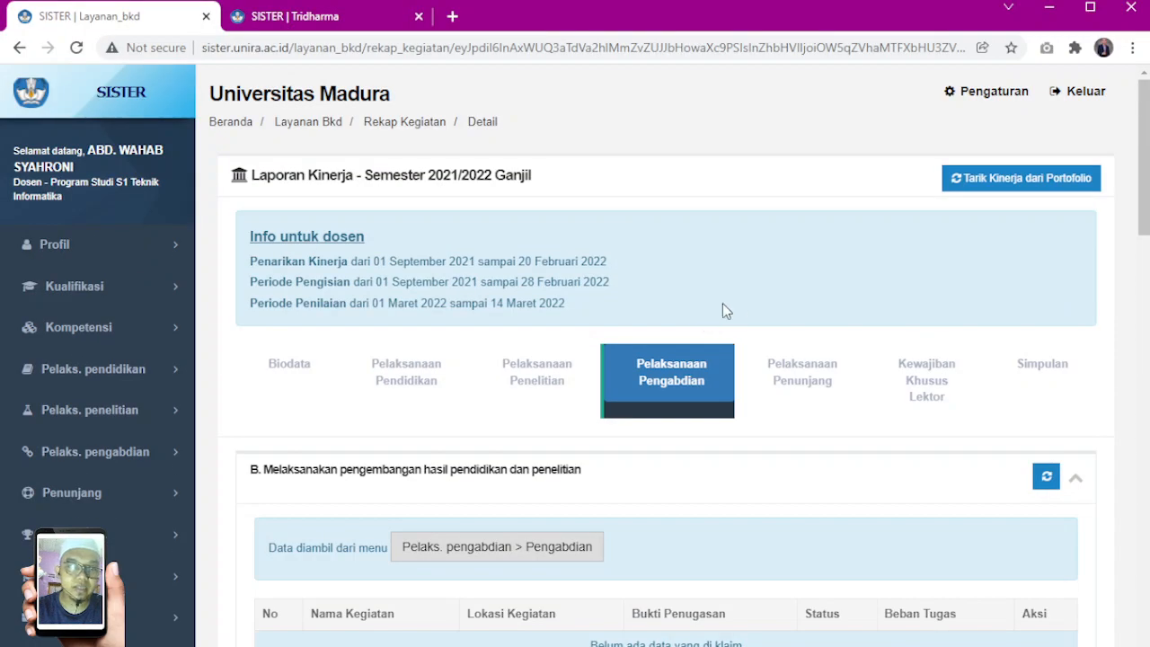
{"action": "scroll", "coordinate": [638, 268], "scroll_direction": "down", "scroll_amount": 2}
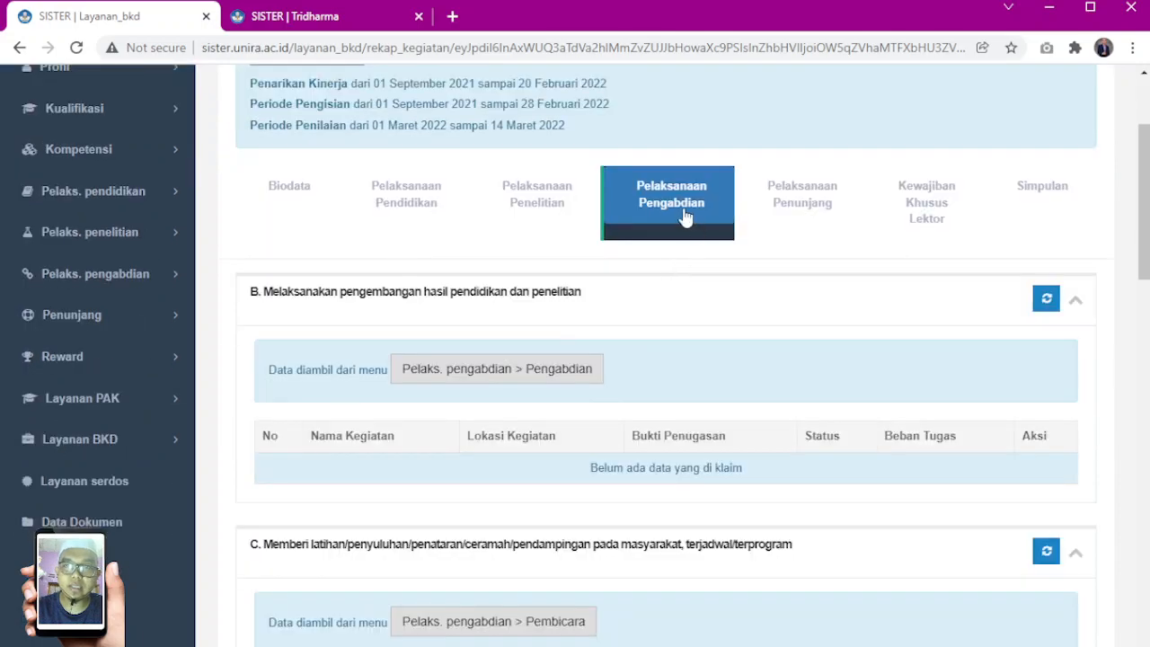
{"action": "scroll", "coordinate": [693, 254], "scroll_direction": "down", "scroll_amount": 15}
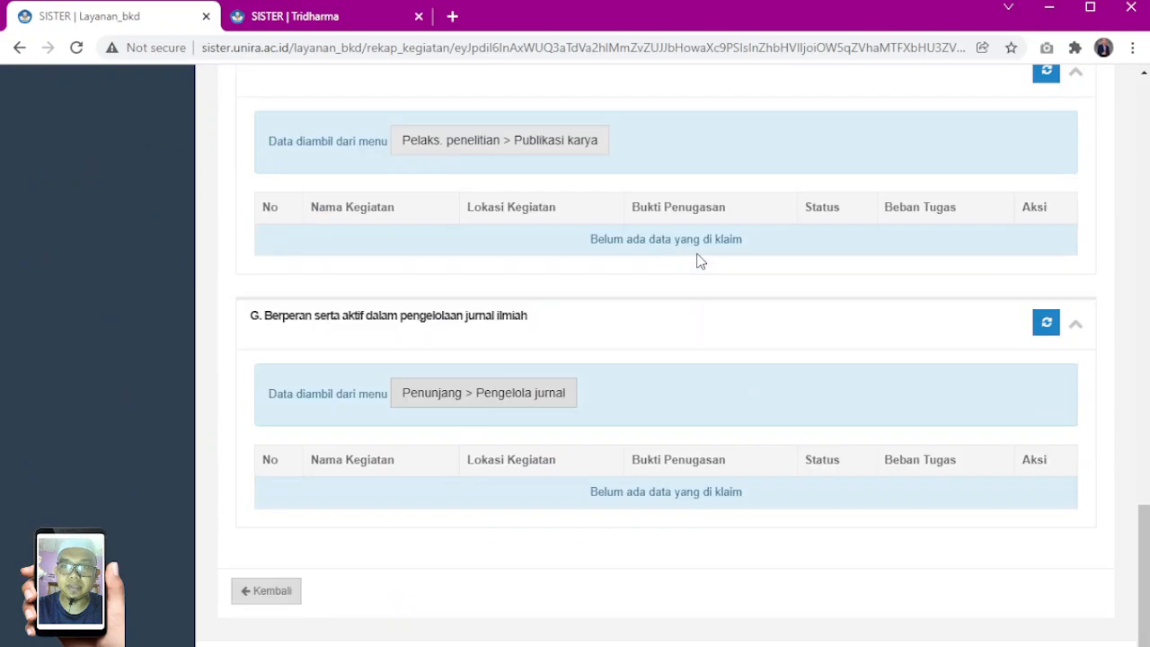
{"action": "scroll", "coordinate": [698, 269], "scroll_direction": "up", "scroll_amount": 2}
{"action": "scroll", "coordinate": [698, 286], "scroll_direction": "up", "scroll_amount": 1}
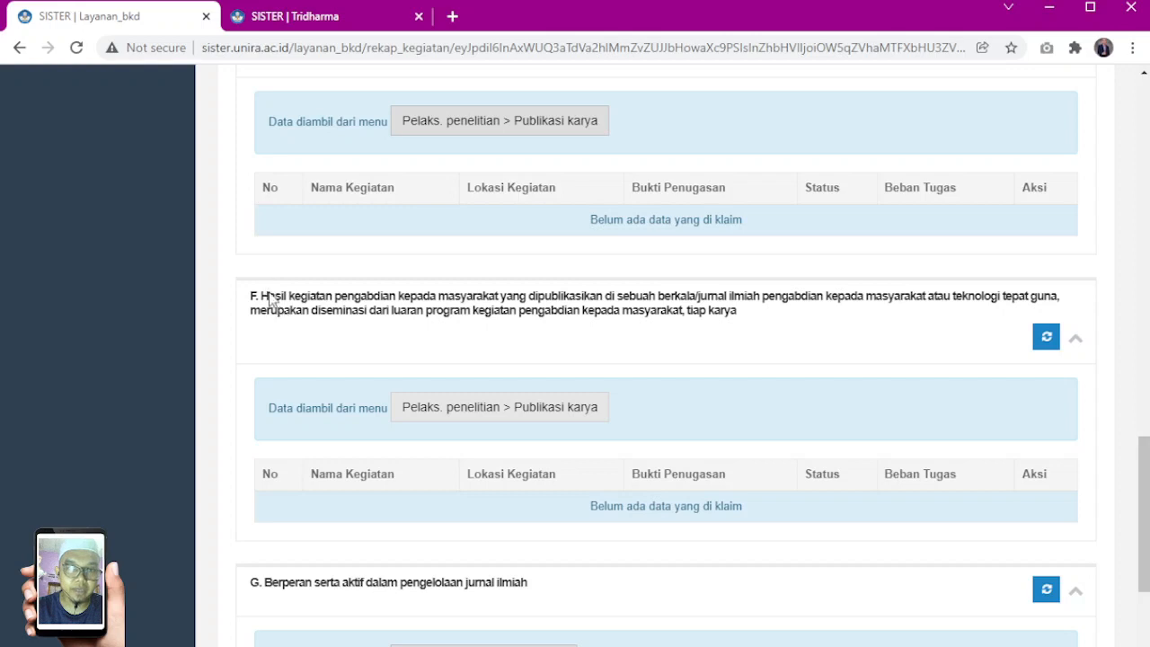
{"action": "left_click_drag", "start_coordinate": [268, 296], "coordinate": [349, 323]}
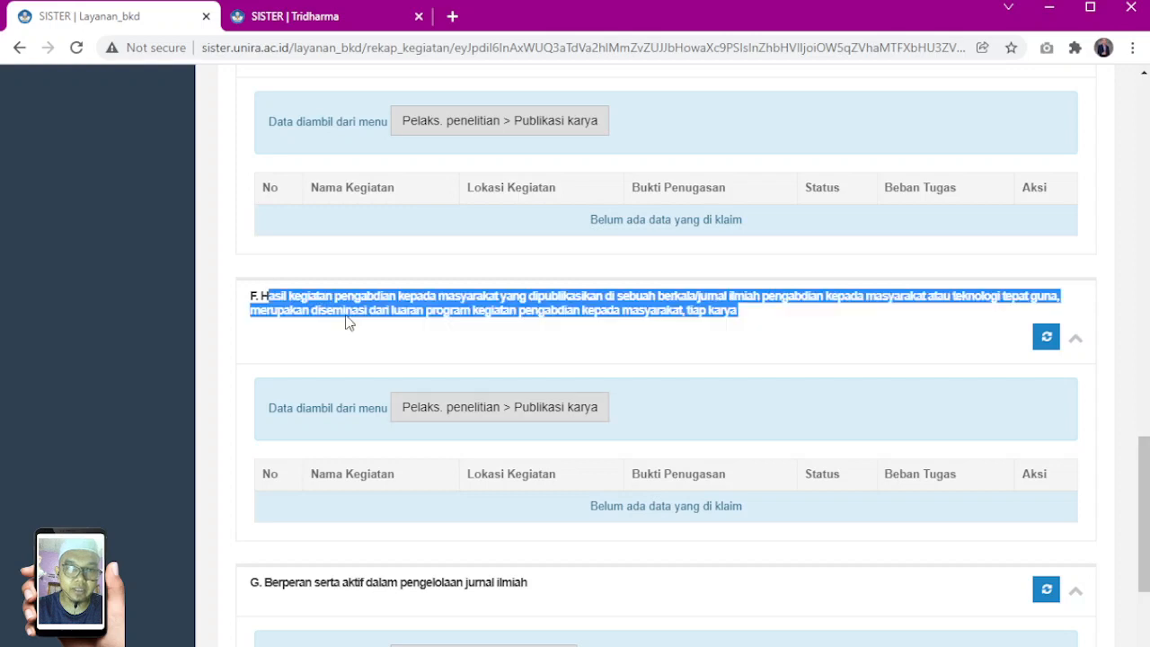
{"action": "left_click", "coordinate": [1045, 340]}
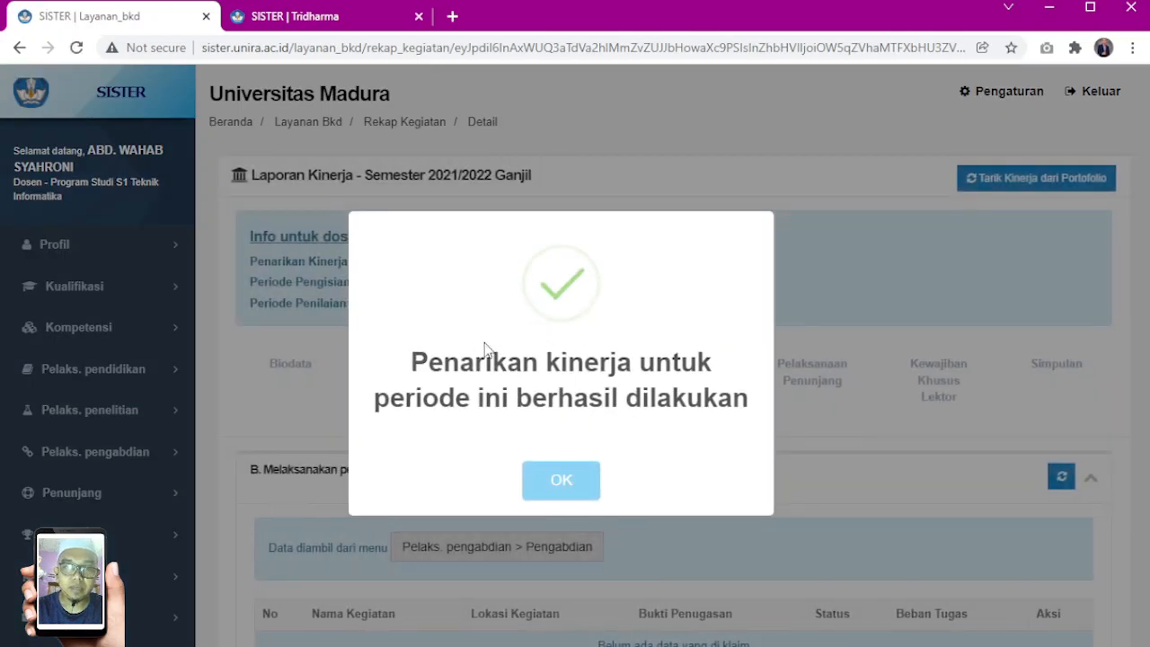
{"action": "left_click", "coordinate": [580, 472]}
Examine the claimed journal in section F, checking its Lokasi Kegiatan, Bukti Penugasan and Beban Tugas
{"action": "scroll", "coordinate": [812, 417], "scroll_direction": "down", "scroll_amount": 10}
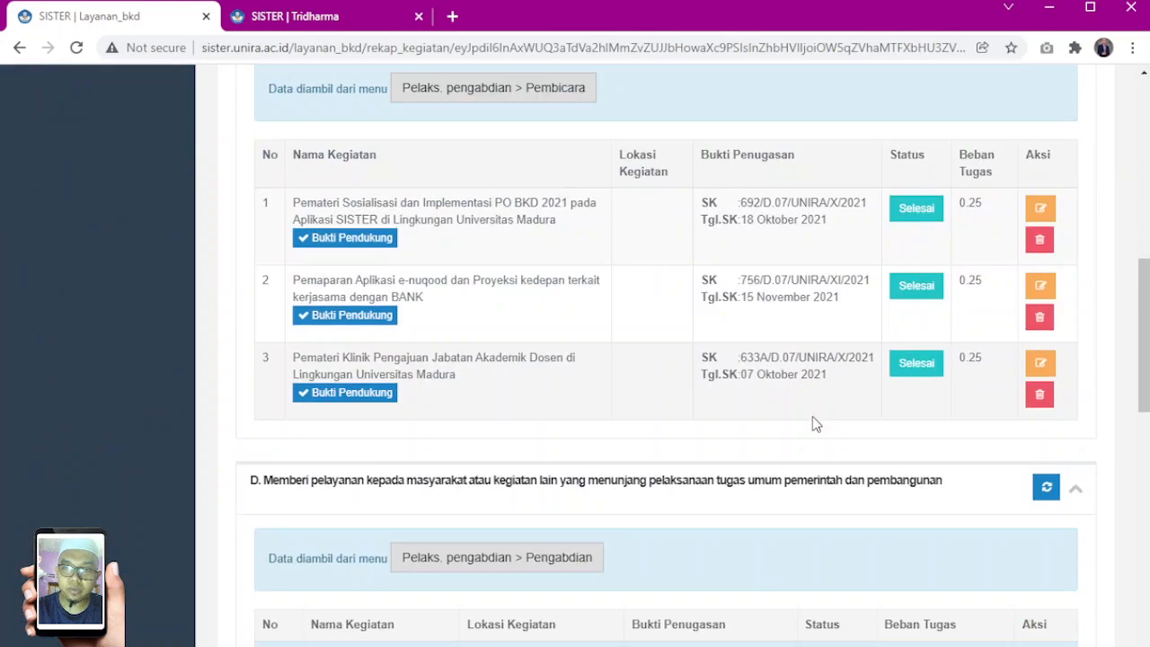
{"action": "scroll", "coordinate": [813, 416], "scroll_direction": "down", "scroll_amount": 10}
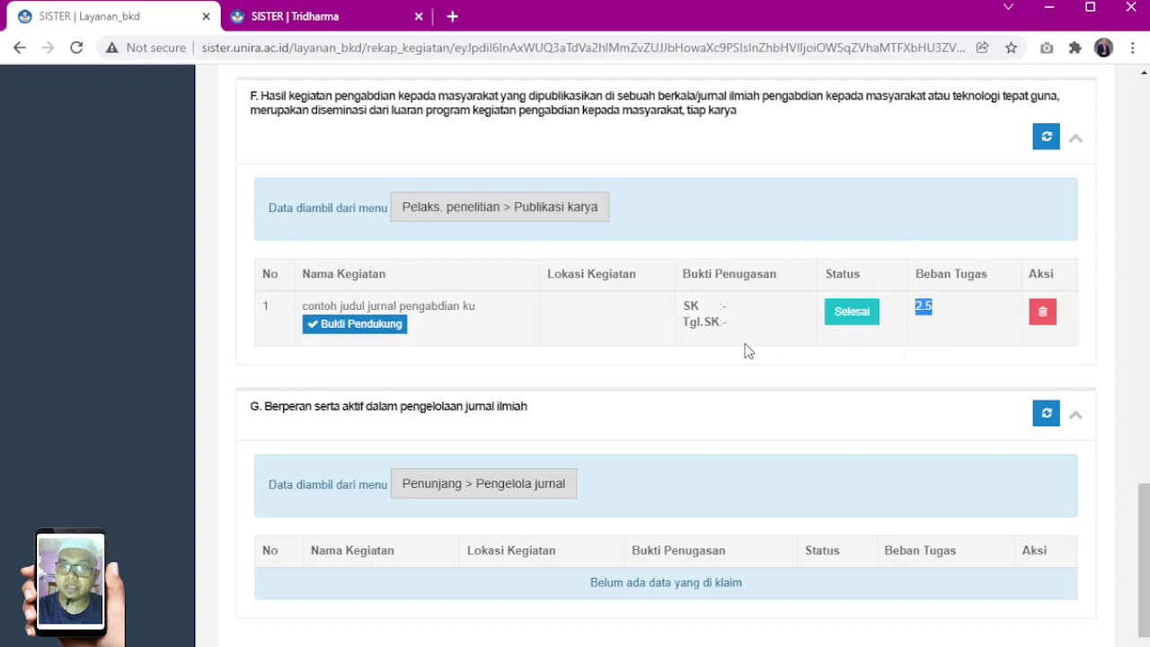
{"action": "left_click_drag", "start_coordinate": [550, 279], "coordinate": [642, 293]}
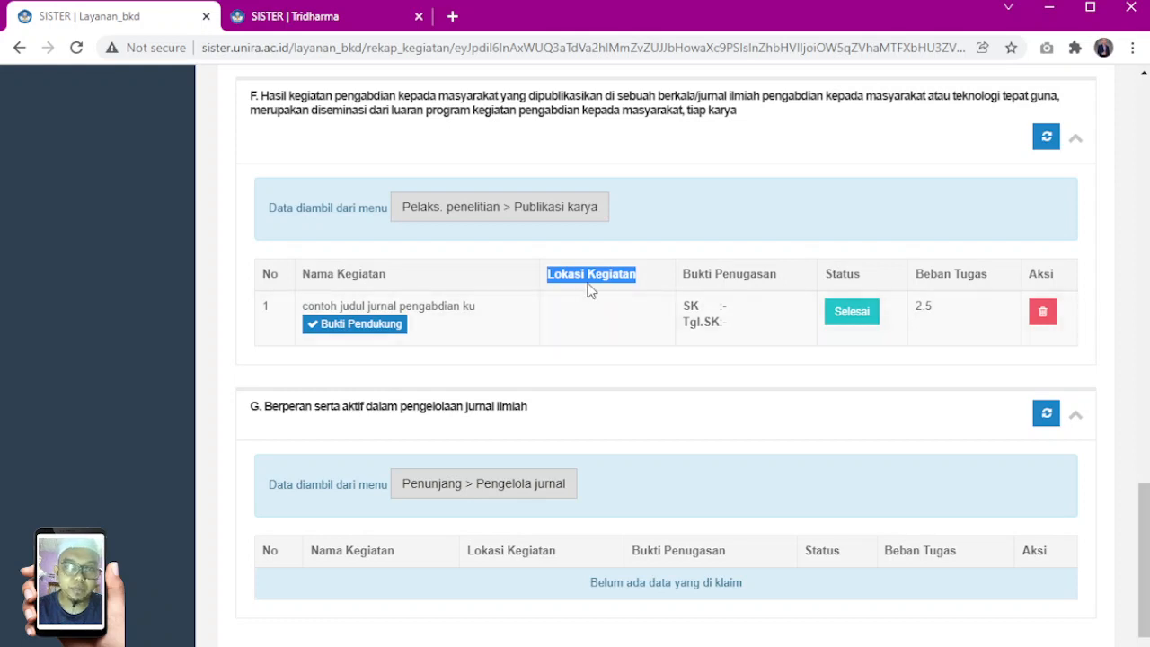
{"action": "left_click_drag", "start_coordinate": [683, 273], "coordinate": [780, 277]}
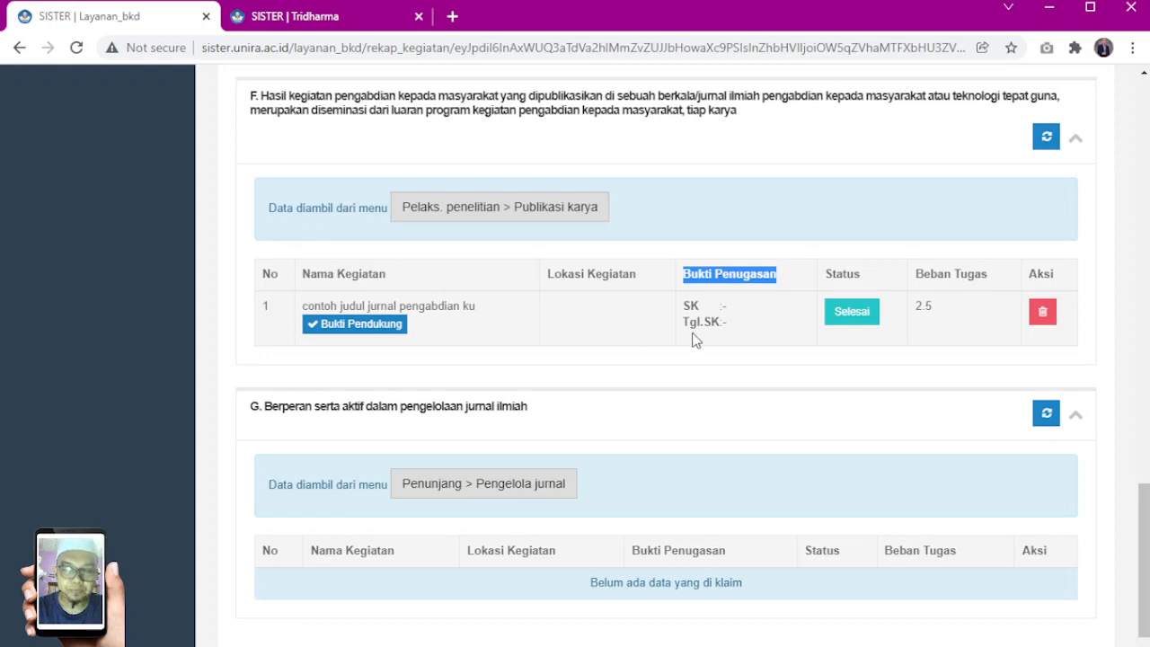
{"action": "double_click", "coordinate": [920, 307]}
View the Simpulan and check the sks for Pelaksanaan Pengabdian and the workload compliance statement
{"action": "scroll", "coordinate": [724, 344], "scroll_direction": "up", "scroll_amount": 2}
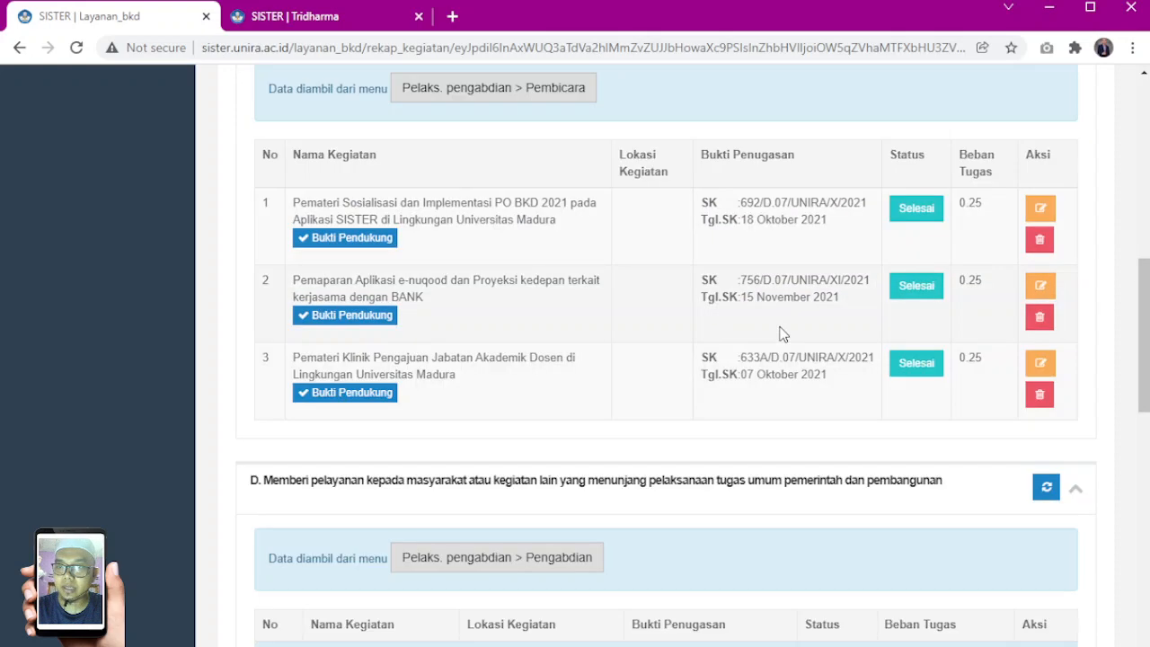
{"action": "scroll", "coordinate": [942, 333], "scroll_direction": "up", "scroll_amount": 10}
{"action": "left_click", "coordinate": [1050, 197]}
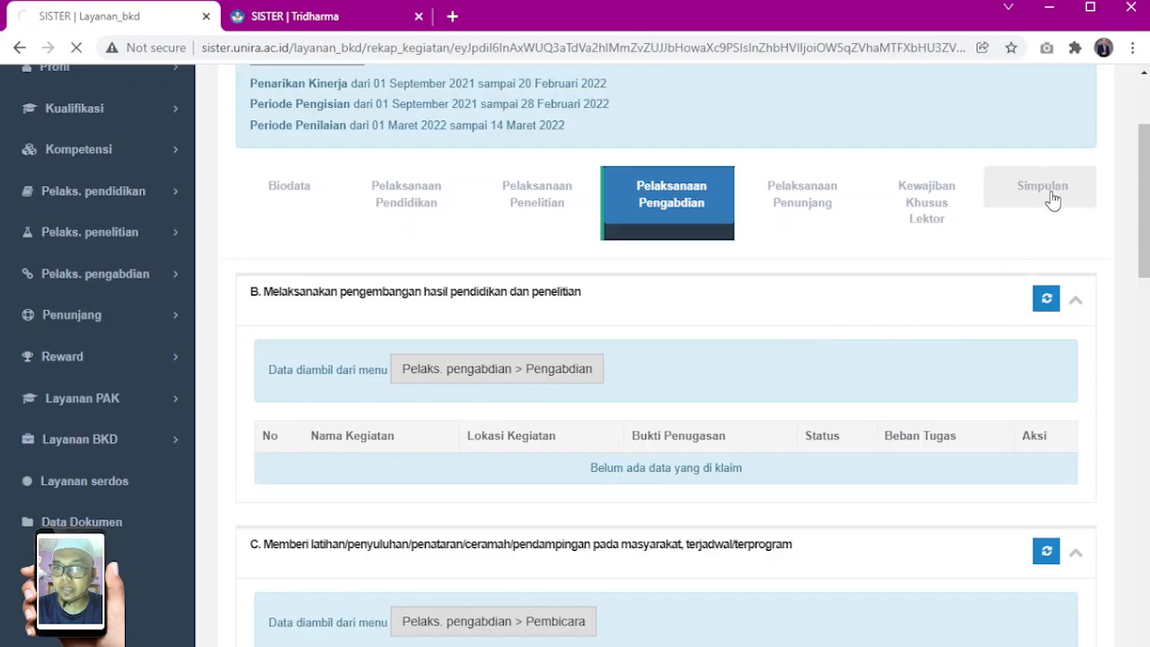
{"action": "scroll", "coordinate": [936, 277], "scroll_direction": "down", "scroll_amount": 6}
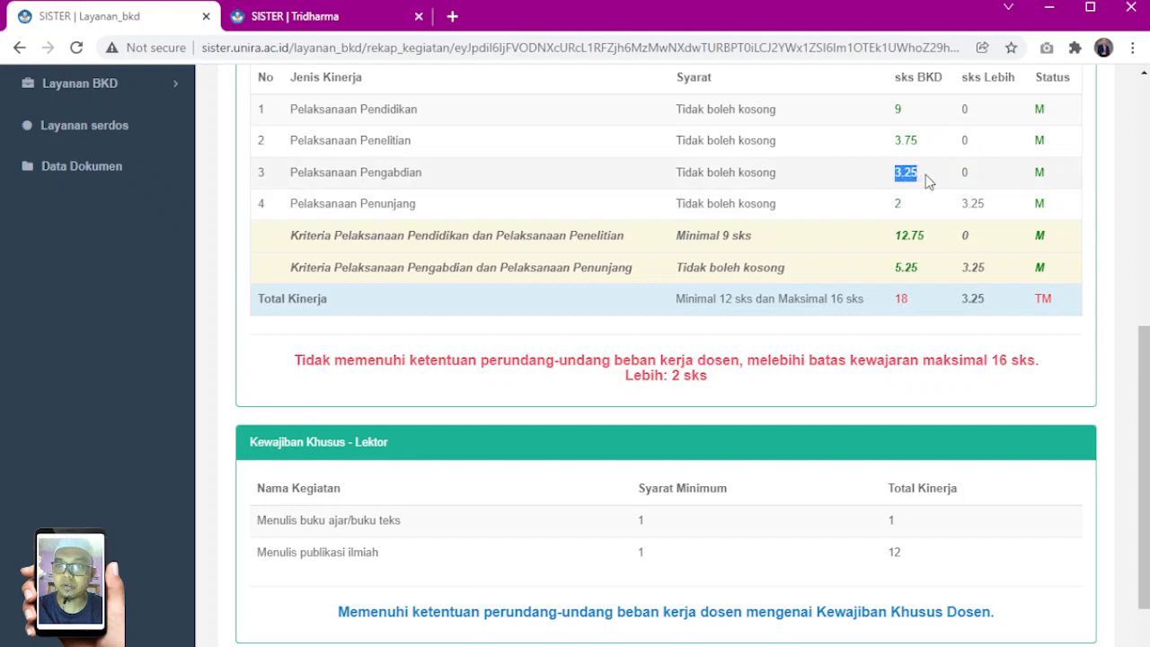
{"action": "left_click_drag", "start_coordinate": [573, 360], "coordinate": [711, 378]}
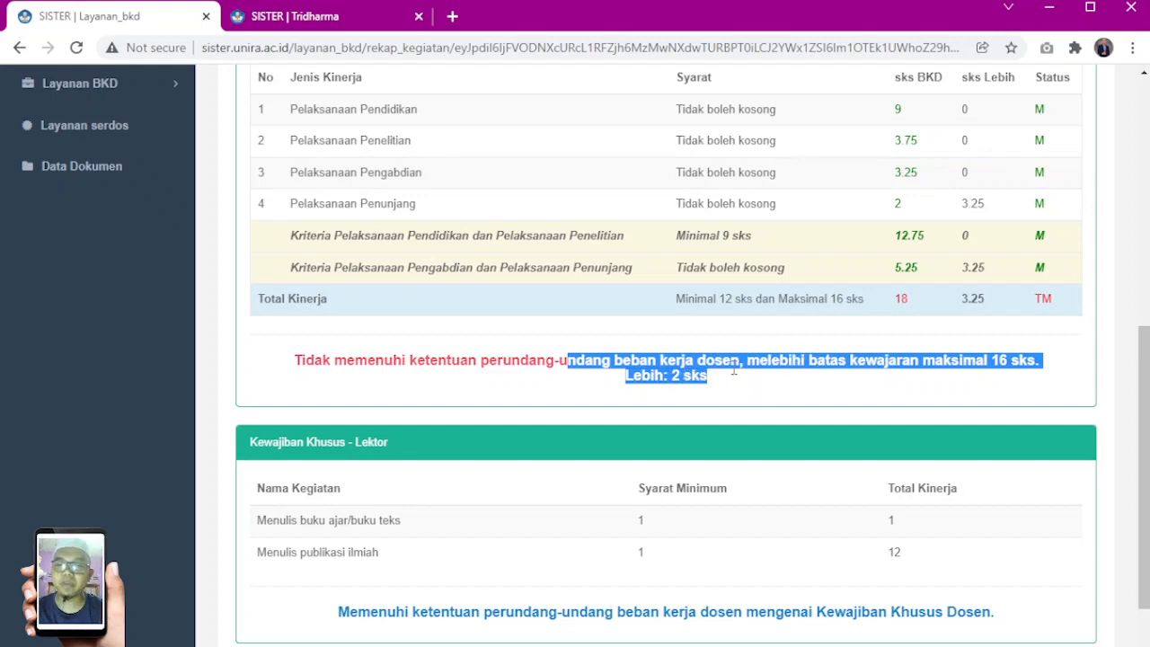
{"action": "scroll", "coordinate": [734, 369], "scroll_direction": "up", "scroll_amount": 6}
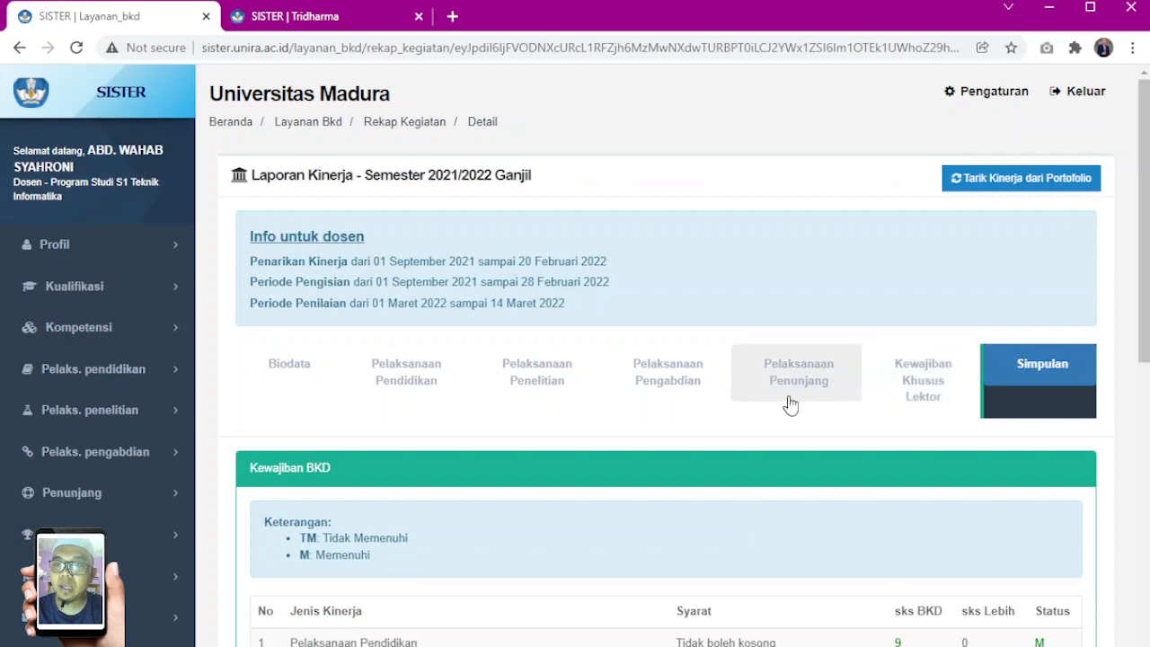
Change the status of "contoh judul jurnal pengabdian ku" in Pelaksanaan Pengabdian section F to Beban lebih
{"action": "left_click", "coordinate": [669, 384]}
{"action": "scroll", "coordinate": [860, 429], "scroll_direction": "down", "scroll_amount": 10}
{"action": "scroll", "coordinate": [863, 426], "scroll_direction": "down", "scroll_amount": 9}
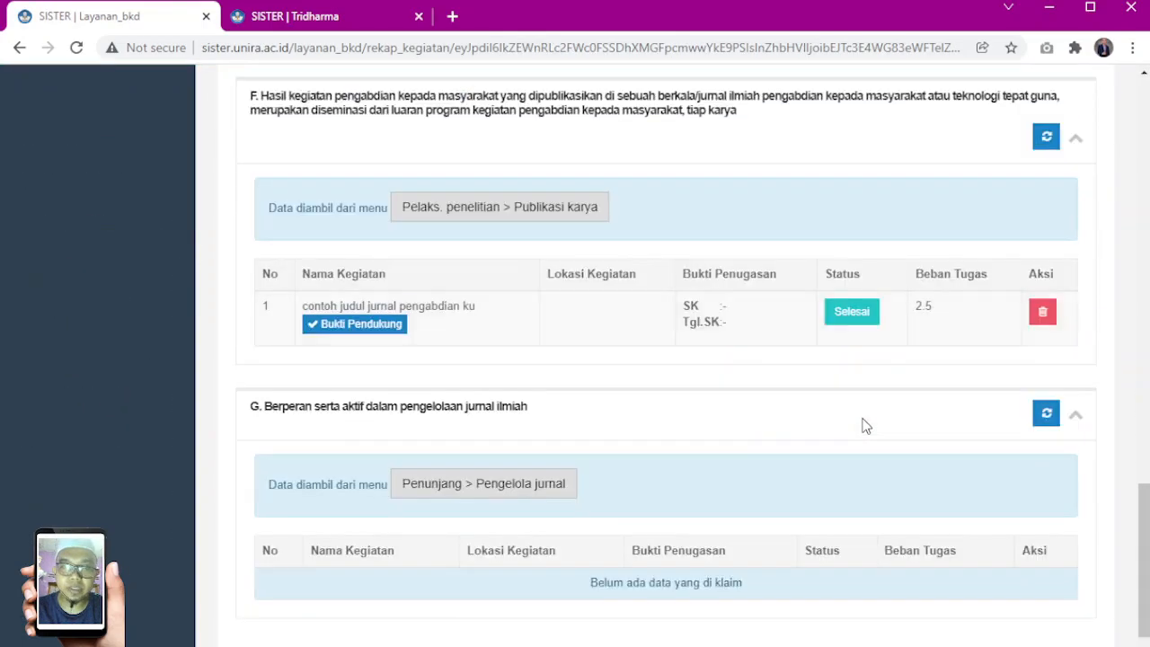
{"action": "scroll", "coordinate": [866, 428], "scroll_direction": "down", "scroll_amount": 1}
{"action": "scroll", "coordinate": [868, 432], "scroll_direction": "up", "scroll_amount": 2}
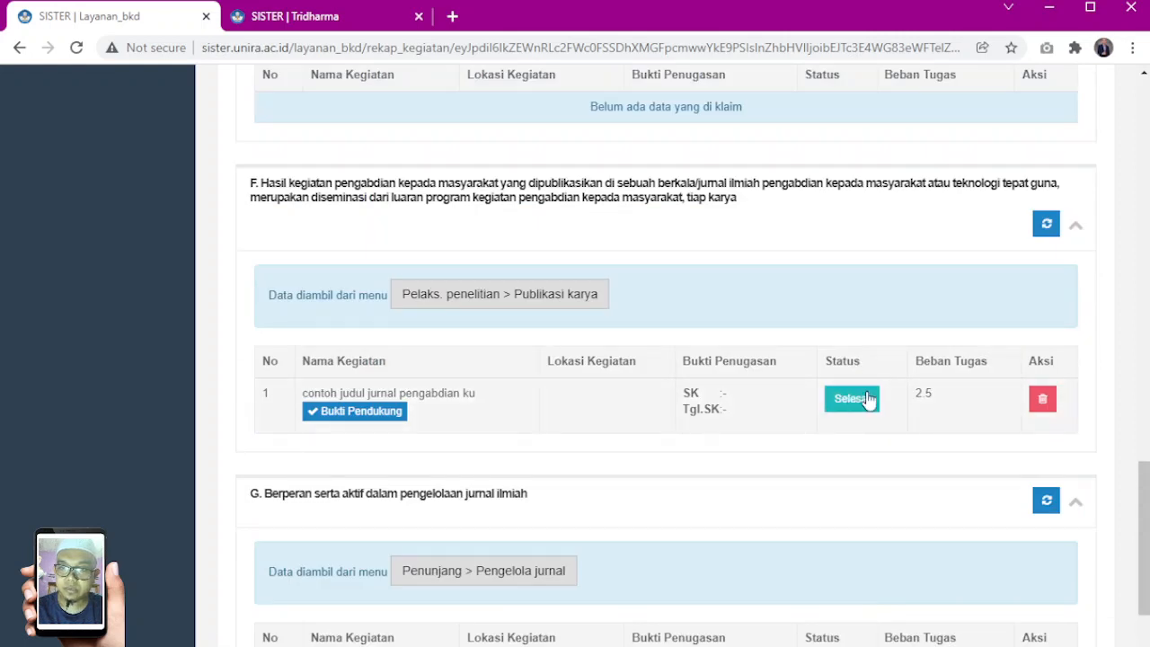
{"action": "left_click_drag", "start_coordinate": [915, 396], "coordinate": [952, 404]}
{"action": "left_click", "coordinate": [845, 402]}
{"action": "left_click", "coordinate": [567, 231]}
{"action": "left_click", "coordinate": [490, 297]}
{"action": "left_click", "coordinate": [774, 310]}
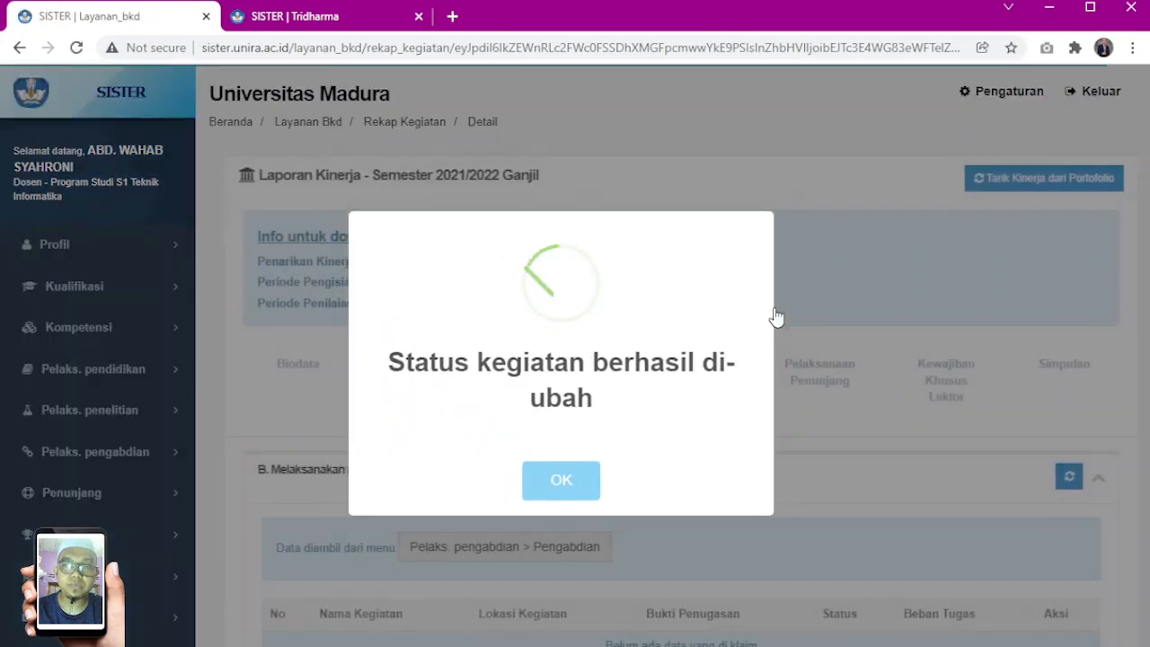
{"action": "left_click", "coordinate": [572, 469]}
Check the Simpulan again for the recalculated sks BKD of Pelaksanaan Pengabdian
{"action": "left_click", "coordinate": [1034, 371]}
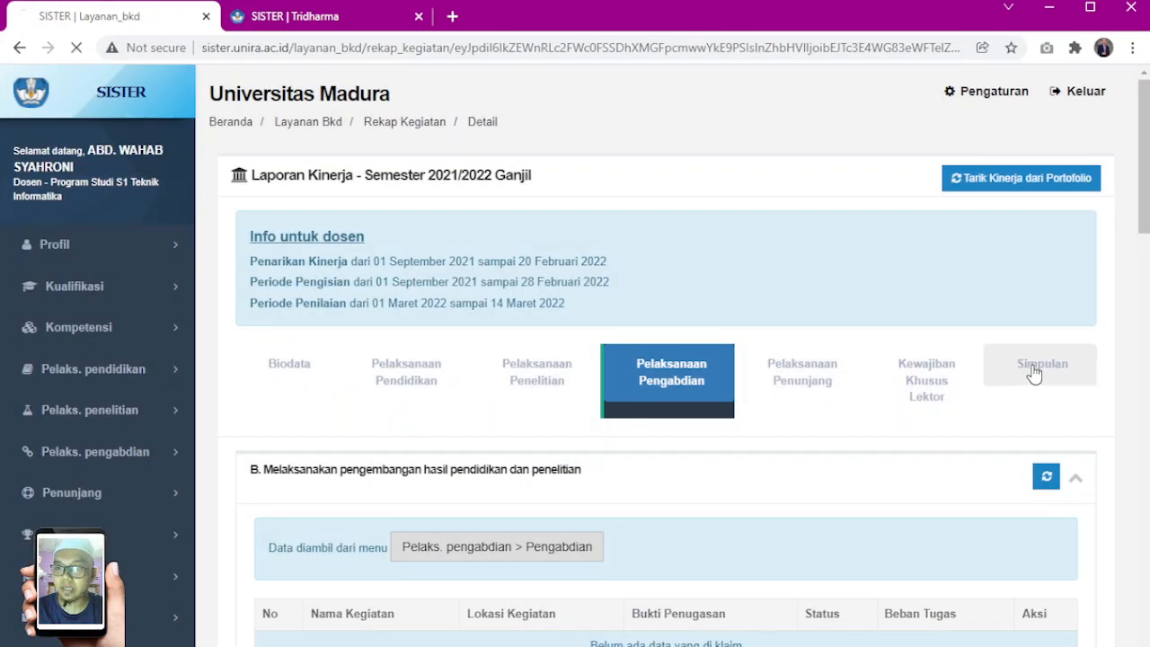
{"action": "scroll", "coordinate": [1001, 368], "scroll_direction": "down", "scroll_amount": 5}
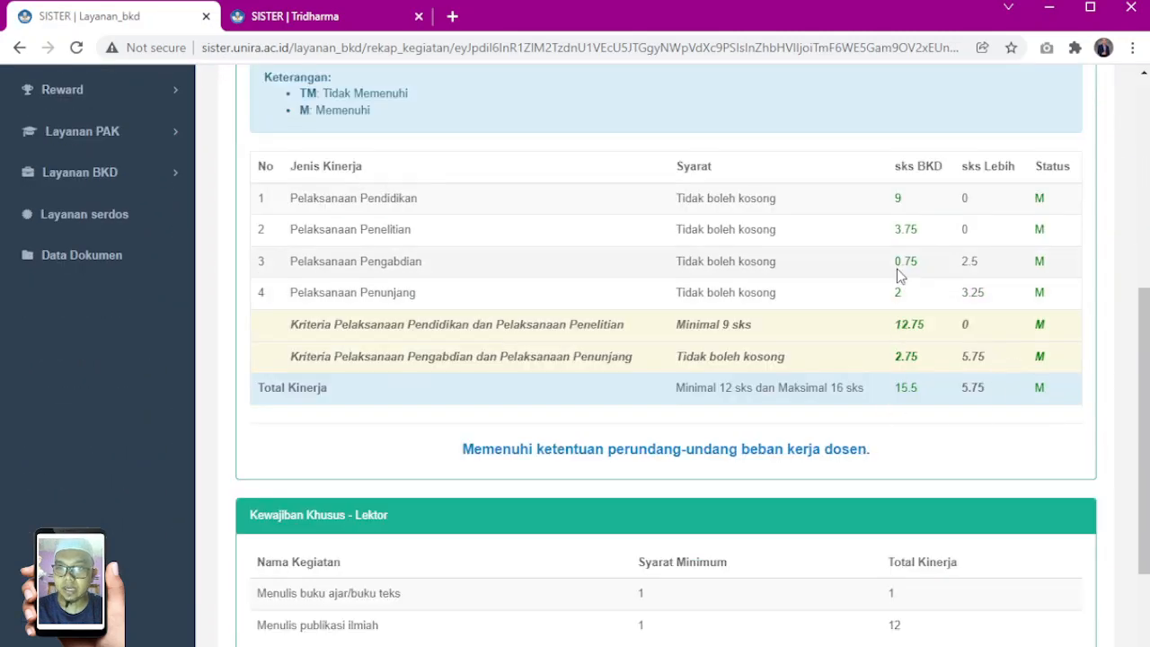
{"action": "double_click", "coordinate": [898, 260]}
{"action": "scroll", "coordinate": [902, 342], "scroll_direction": "up", "scroll_amount": 3}
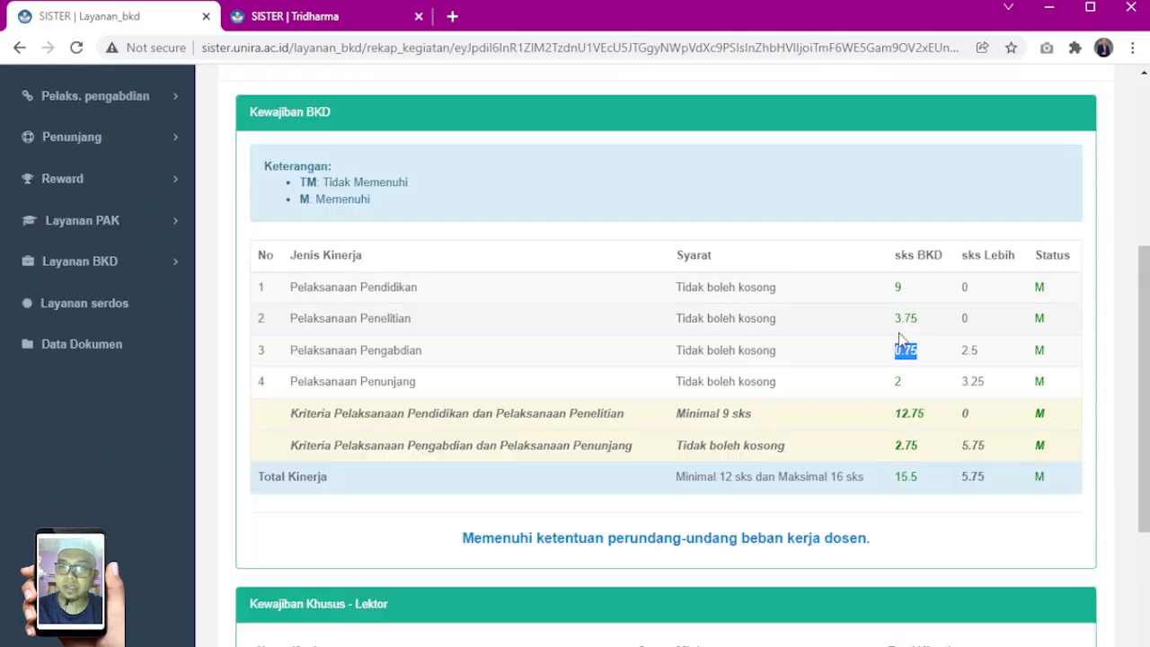
Review the journal's title and Beban Tugas in Pelaksanaan Pengabdian section F and switch to the PDF guideline to compare the sks
{"action": "left_click", "coordinate": [679, 205]}
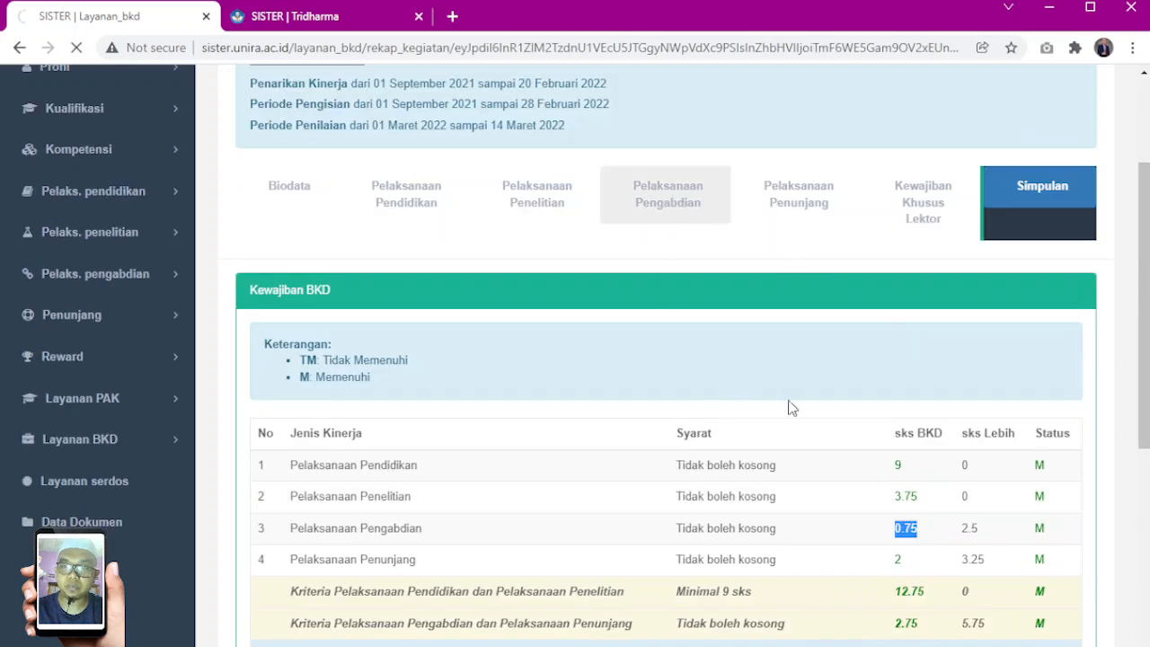
{"action": "scroll", "coordinate": [794, 404], "scroll_direction": "down", "scroll_amount": 15}
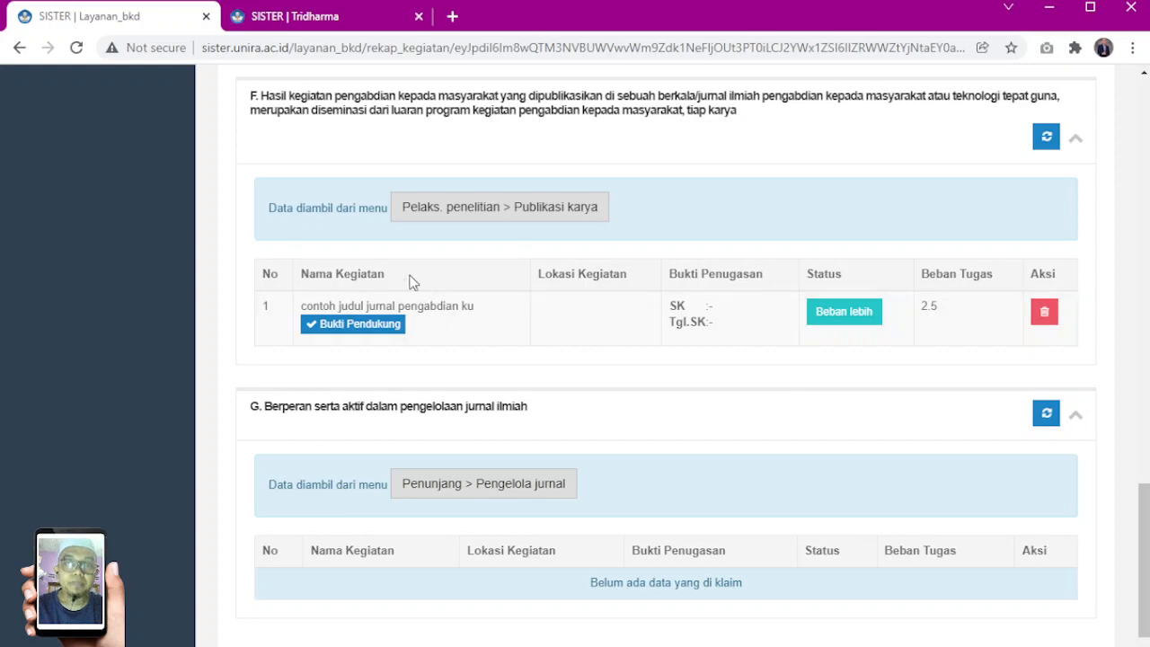
{"action": "left_click_drag", "start_coordinate": [302, 306], "coordinate": [477, 312]}
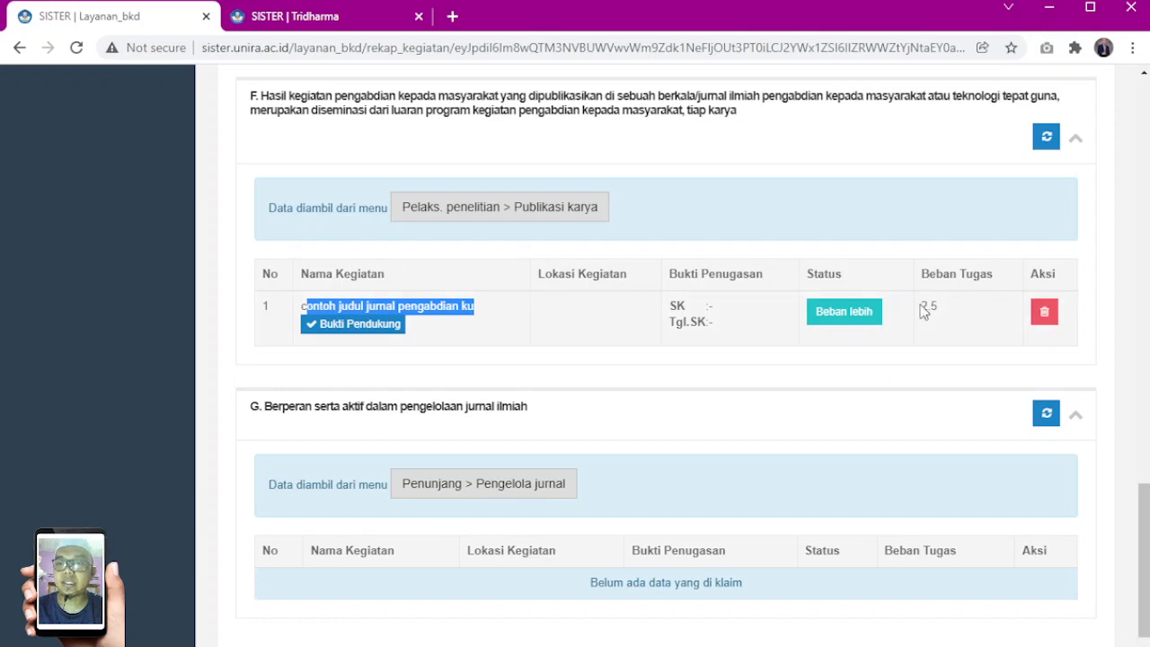
{"action": "left_click_drag", "start_coordinate": [920, 311], "coordinate": [946, 315]}
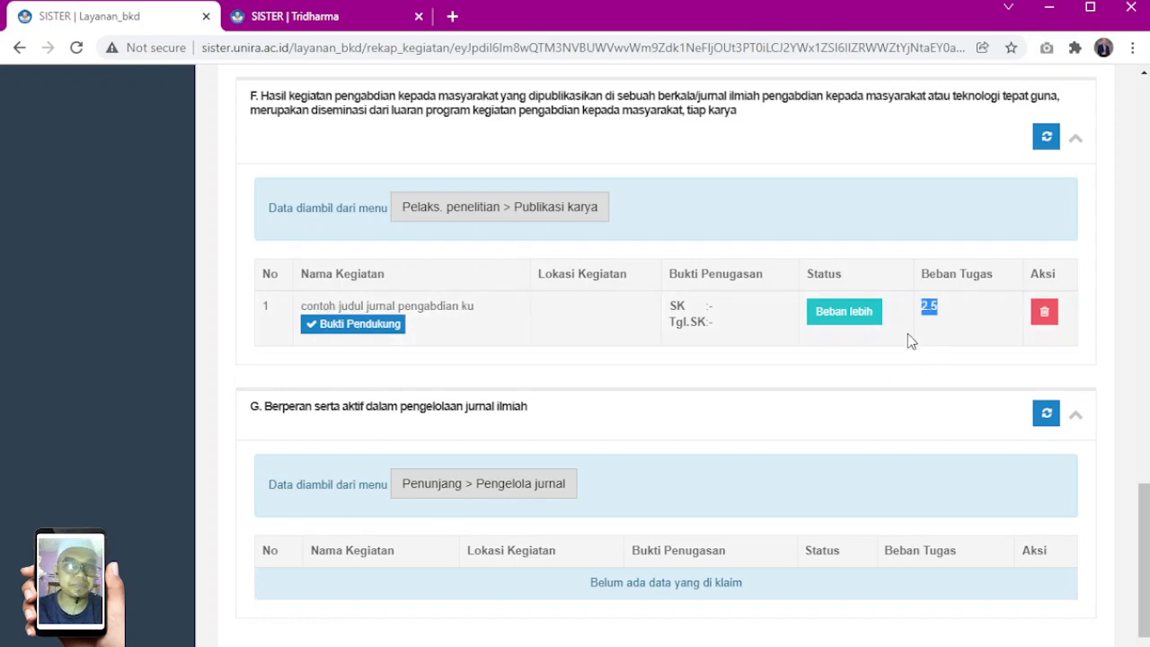
{"action": "left_click", "coordinate": [929, 308]}
{"action": "left_click_drag", "start_coordinate": [920, 310], "coordinate": [942, 314]}
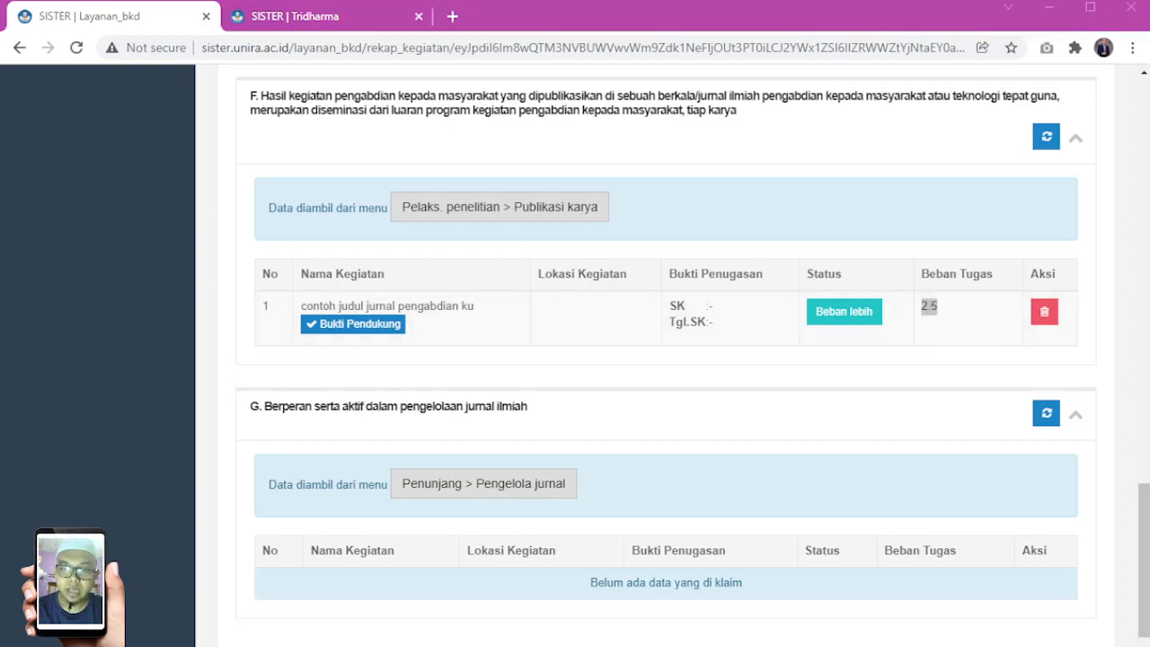
{"action": "key", "text": "alt+Tab"}
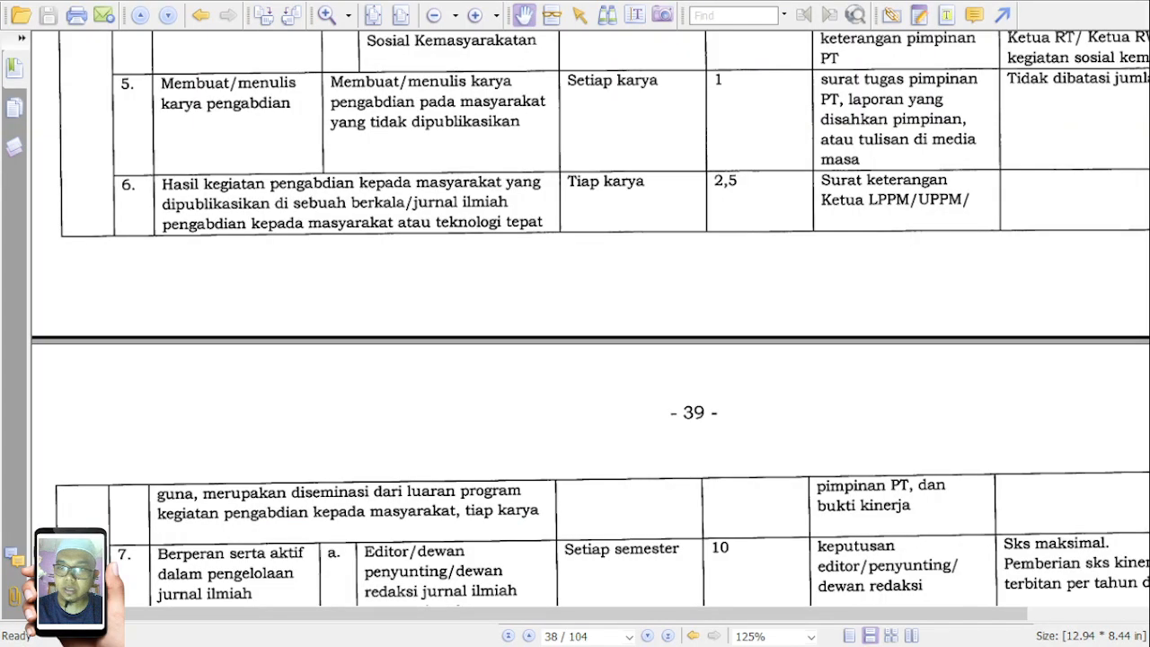